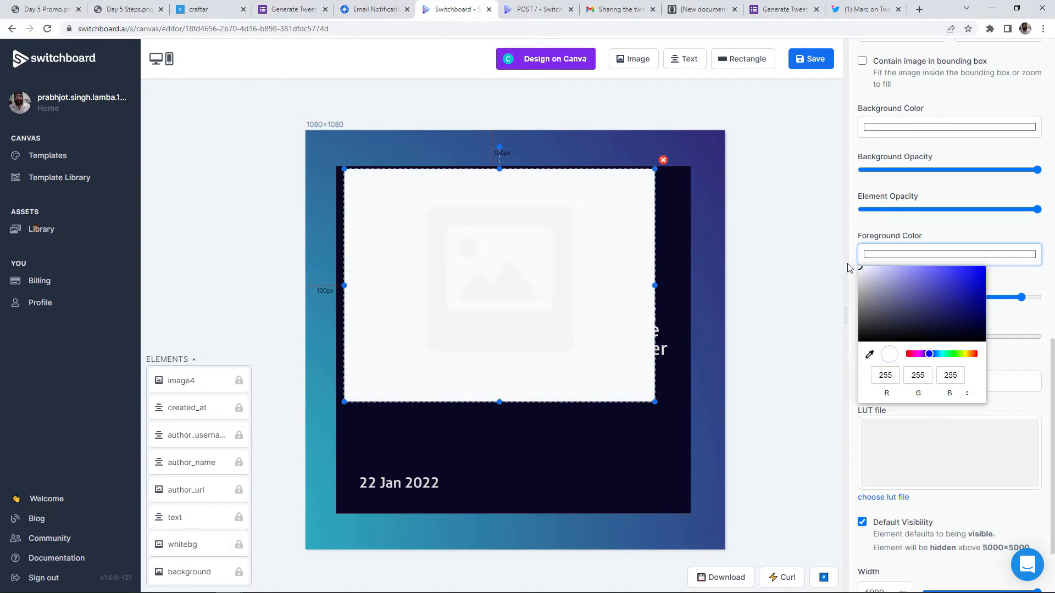
Delete the added image element and save the template with API name 'tweet'
click(1039, 298)
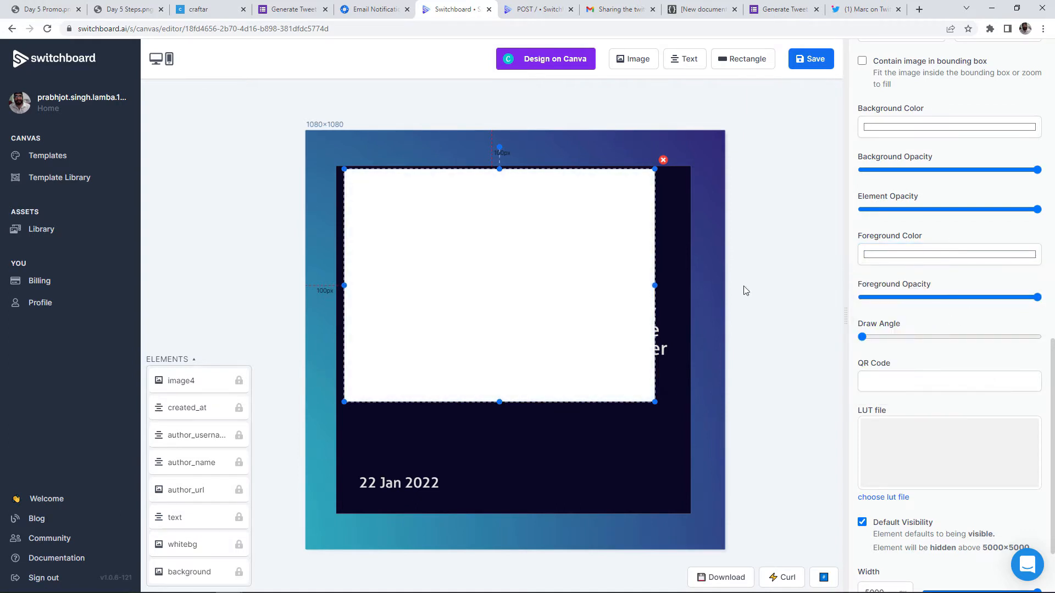
key(Delete)
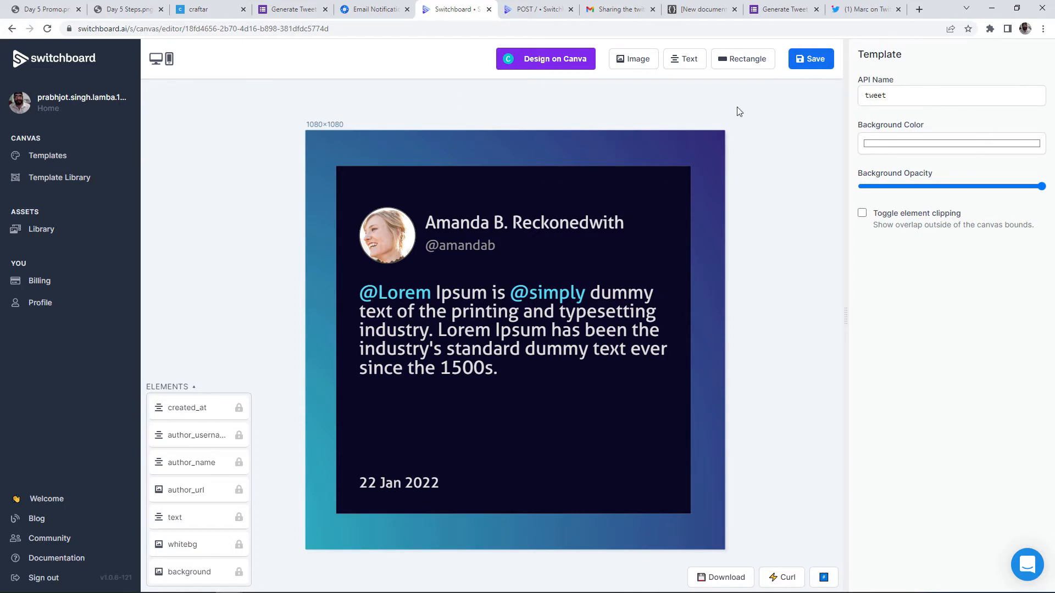
double_click(901, 101)
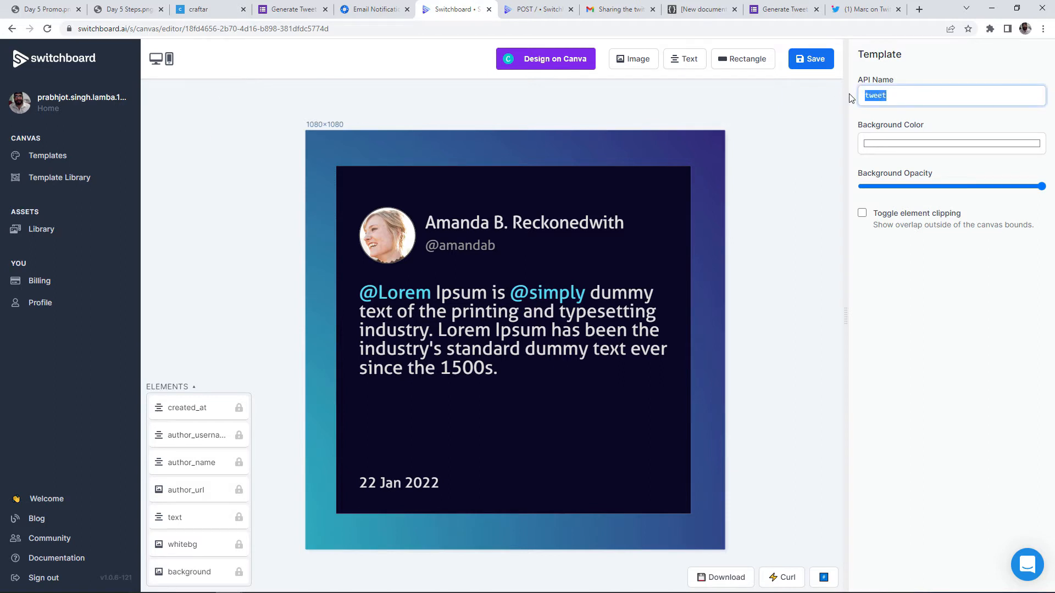
click(910, 75)
double_click(908, 92)
click(830, 65)
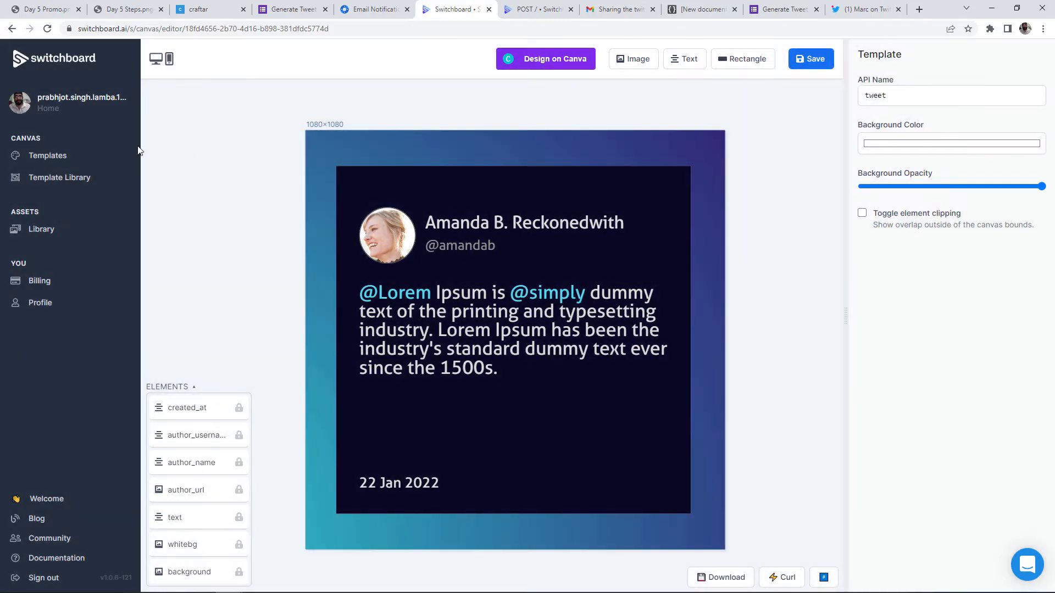
Enter 'tweet' as the Template Name in Craftar's Switchboard block
click(68, 105)
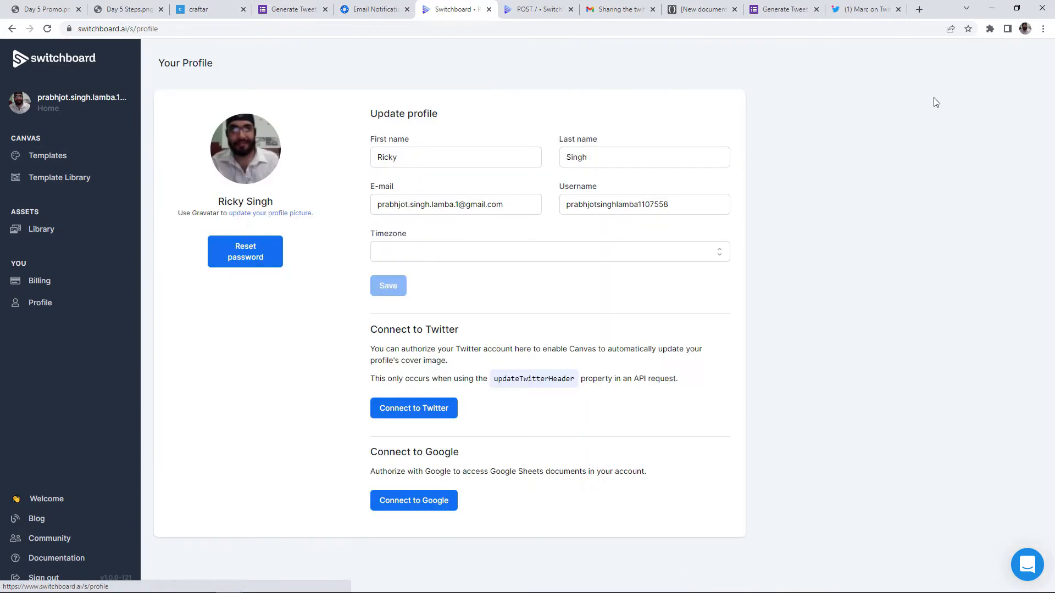
click(71, 155)
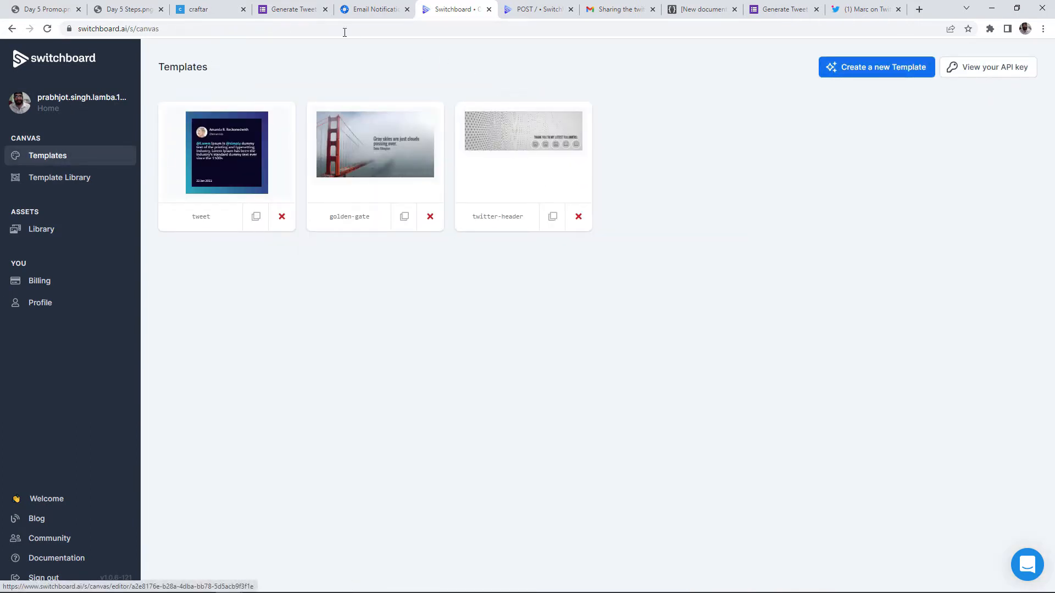
click(209, 9)
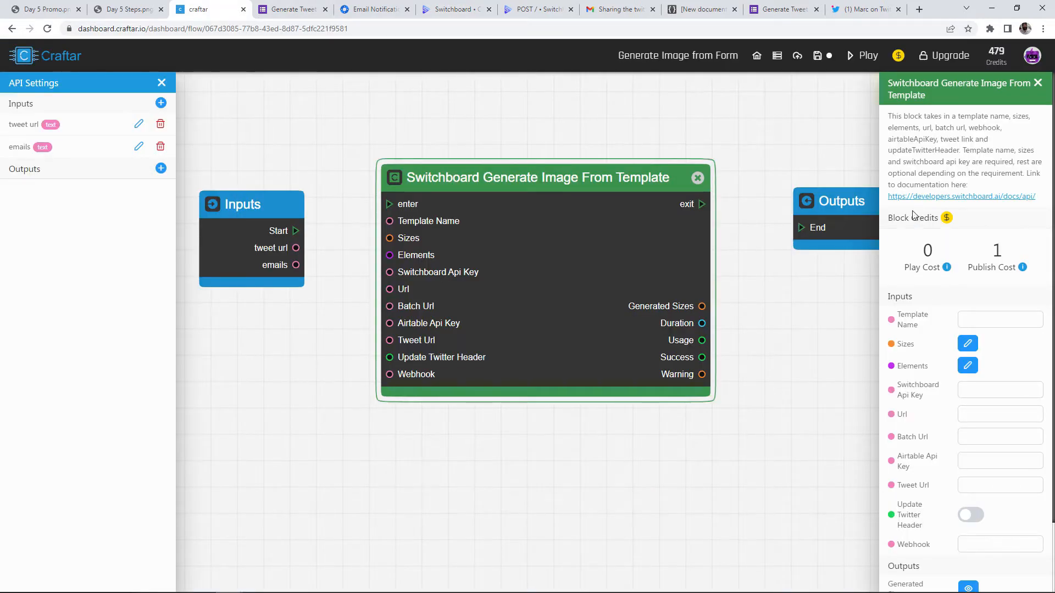
text(tweet)
Copy the Switchboard account API key for the block's Api Key field
click(967, 388)
click(461, 10)
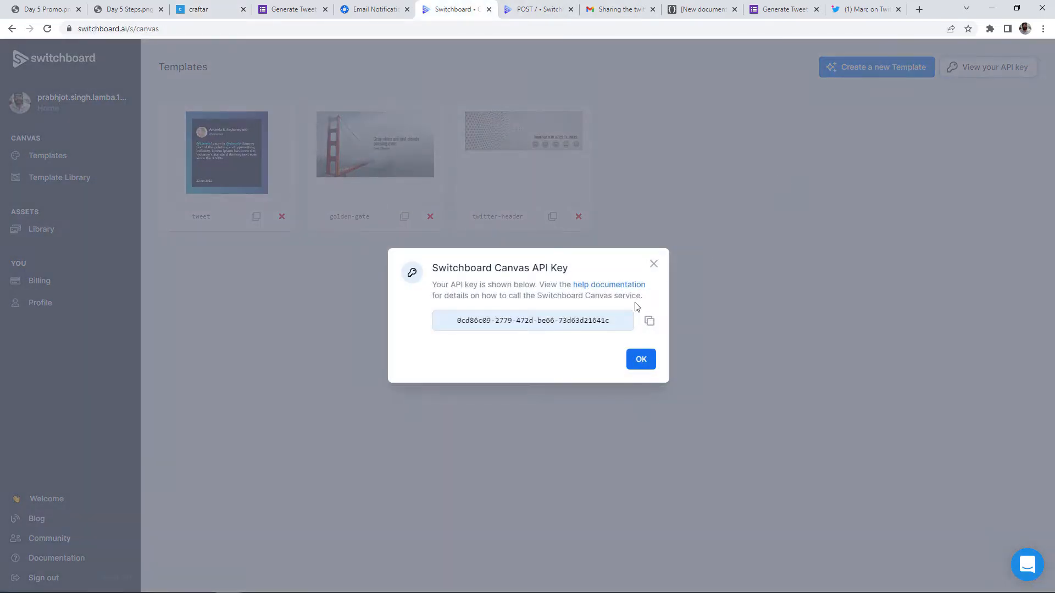
click(654, 326)
click(276, 11)
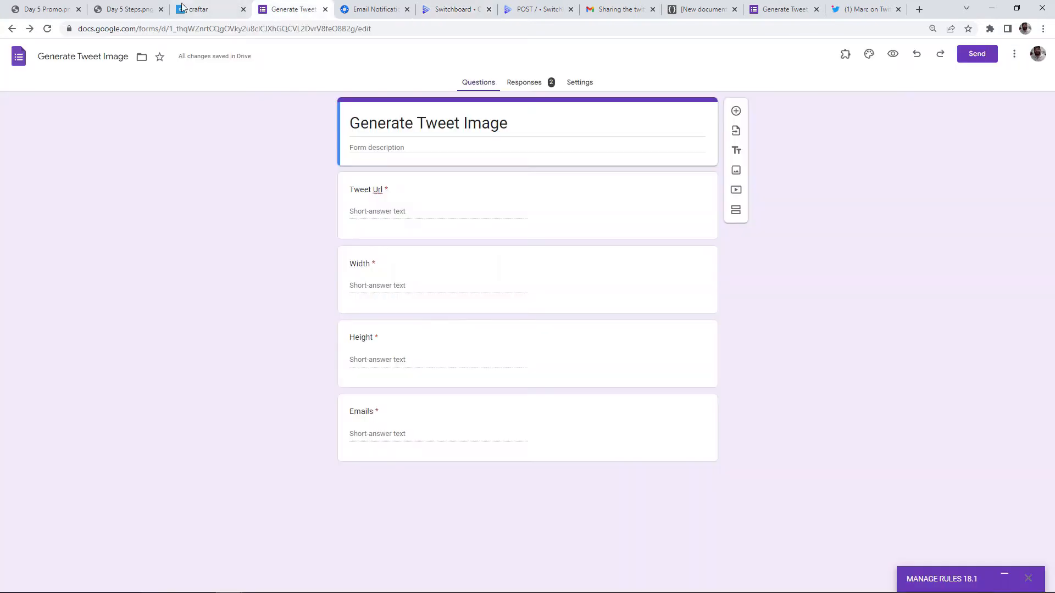
Paste the copied key into the Switchboard block's Api Key field
click(185, 9)
click(992, 388)
key(ctrl+v)
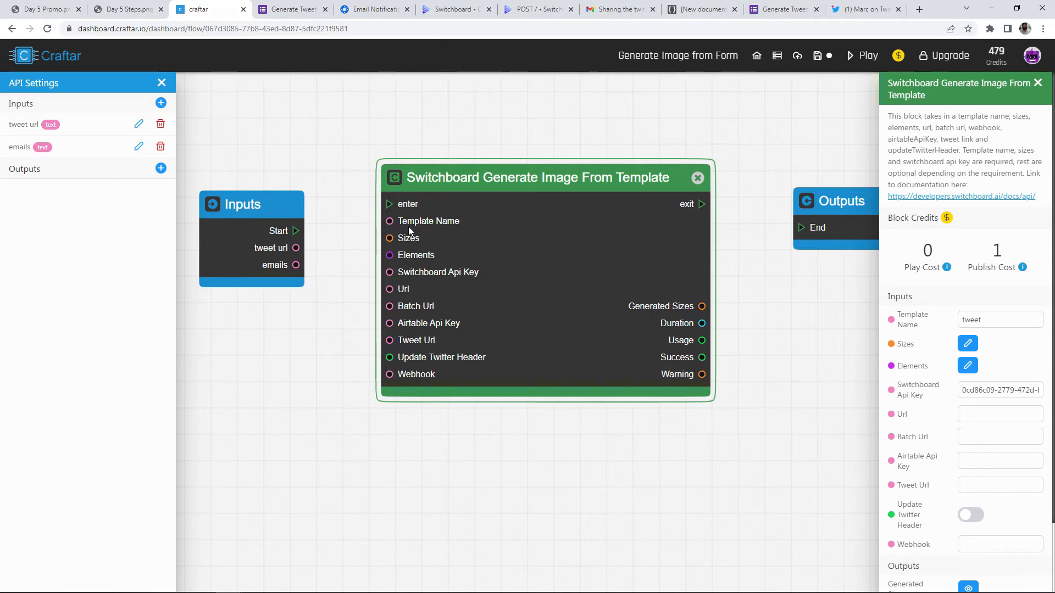
Reposition the Switchboard block on the canvas and bring up the Switchboard API documentation
drag(391, 238, 332, 219)
drag(525, 241, 543, 256)
drag(523, 100, 521, 149)
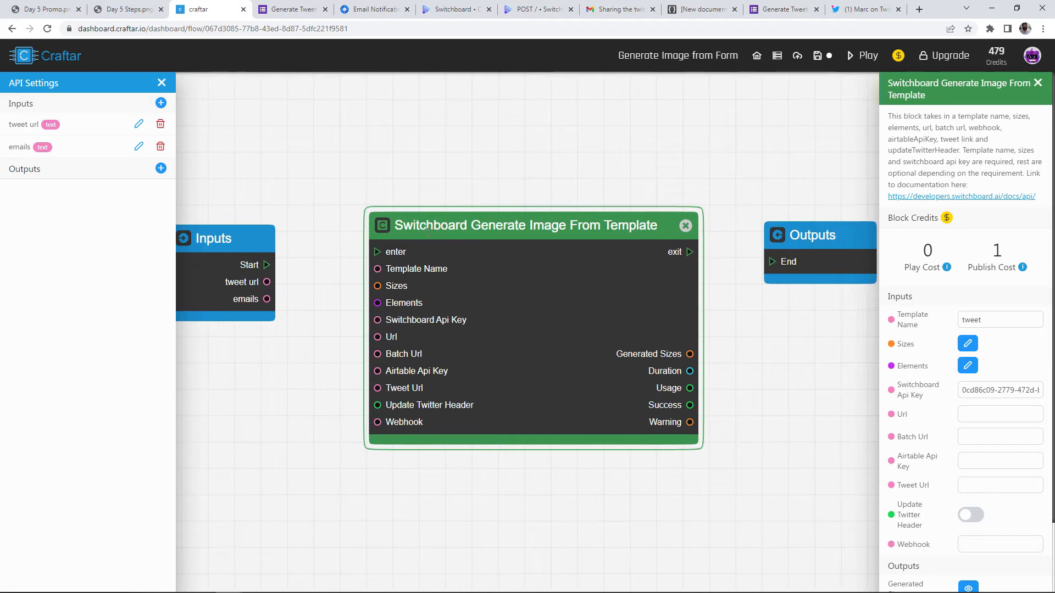
click(521, 15)
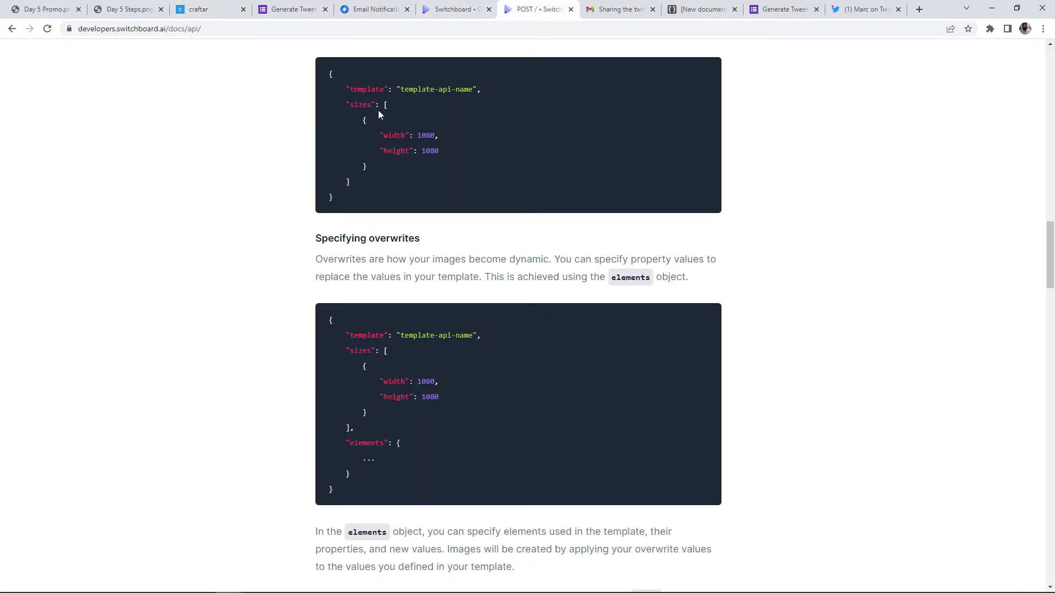
Check the sizes array example with width and height, then return to Craftar
mouse_move(385, 104)
mouse_down()
mouse_move(383, 177)
mouse_move(389, 108)
mouse_up()
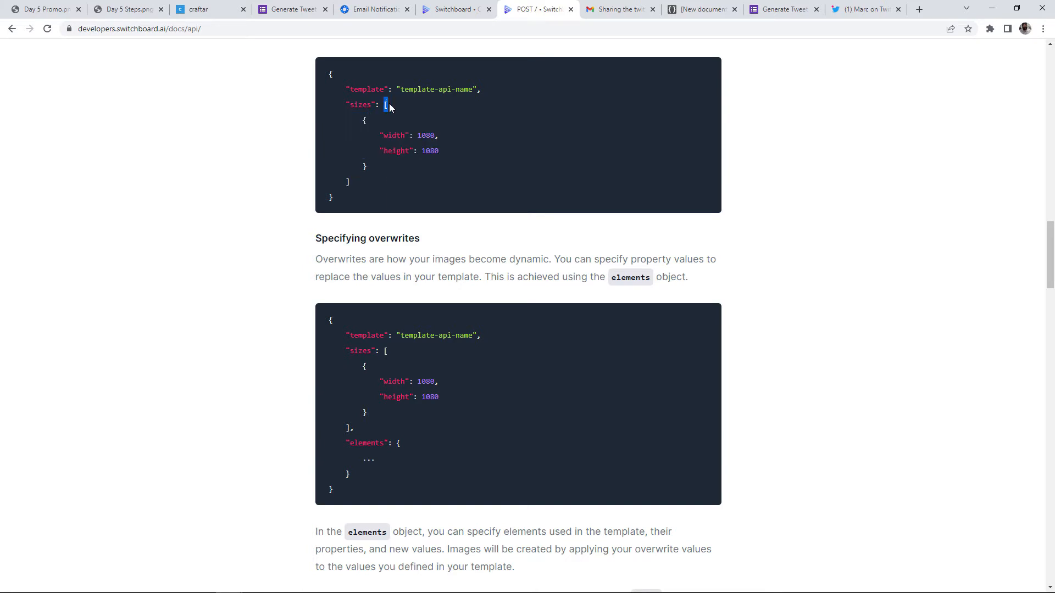
click(366, 122)
click(203, 10)
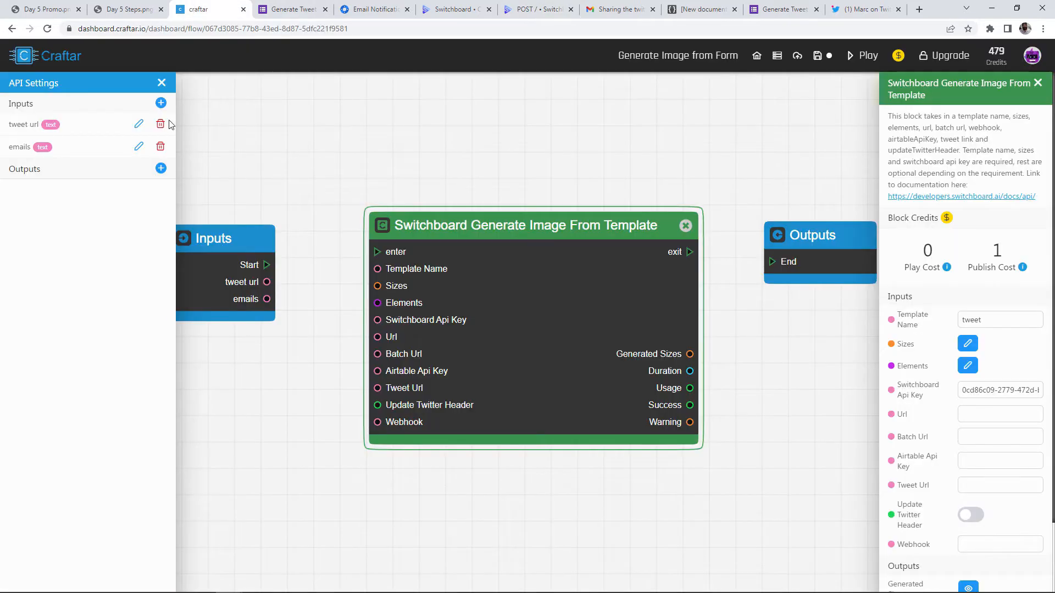
Add a new flow input named 'sizes' with a list data type
click(161, 103)
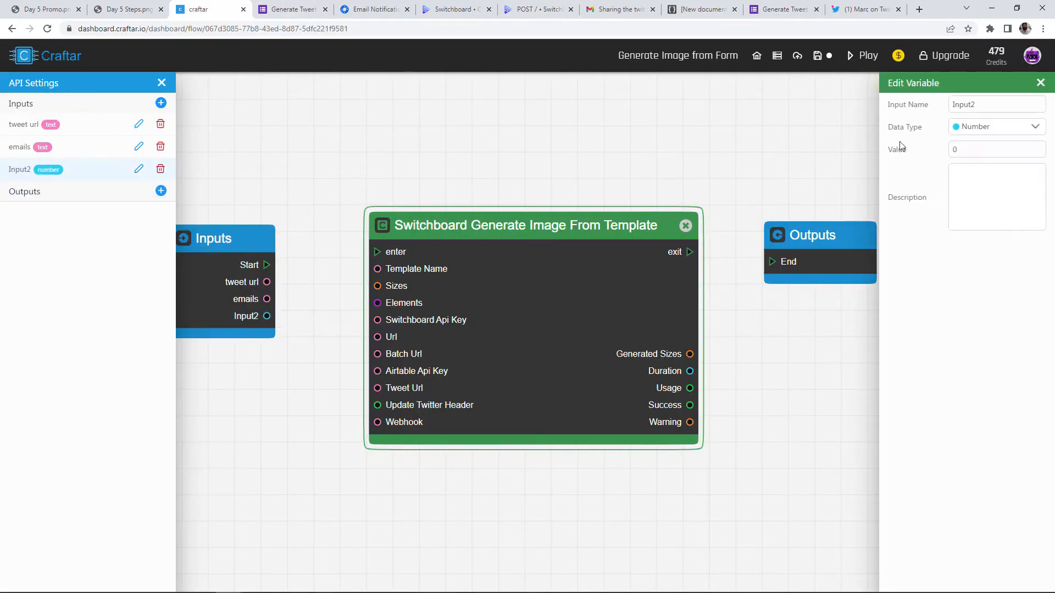
text(sizes)
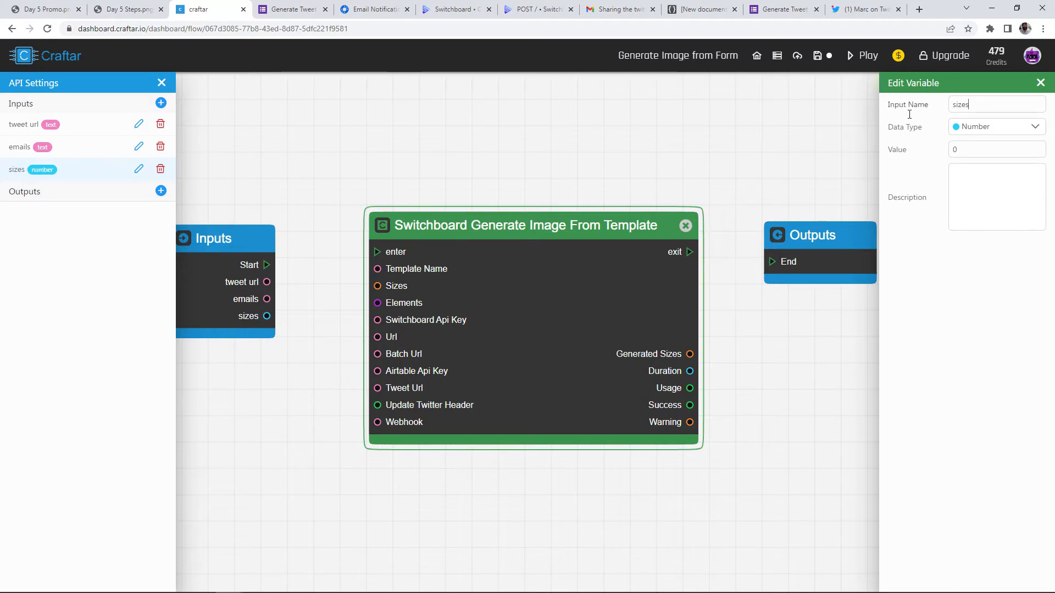
click(989, 127)
click(962, 220)
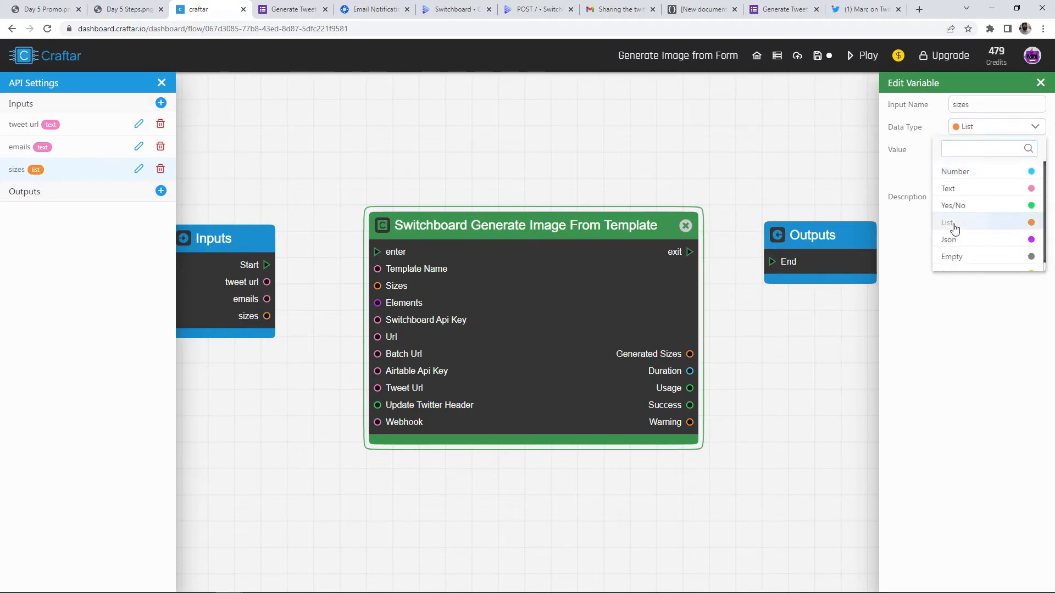
click(961, 152)
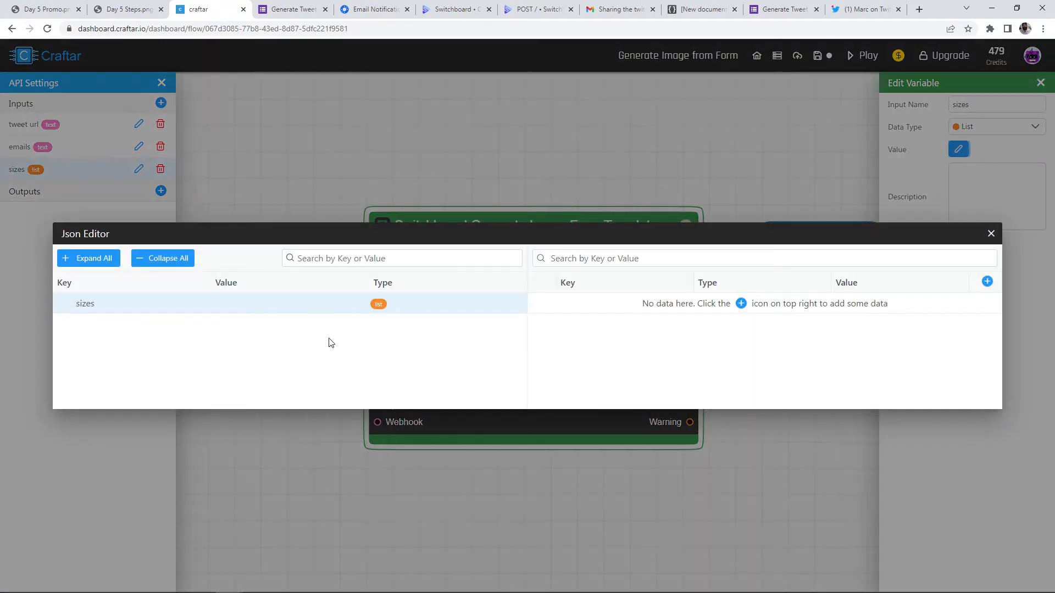
Add a first item to the sizes list as a JSON object
click(988, 282)
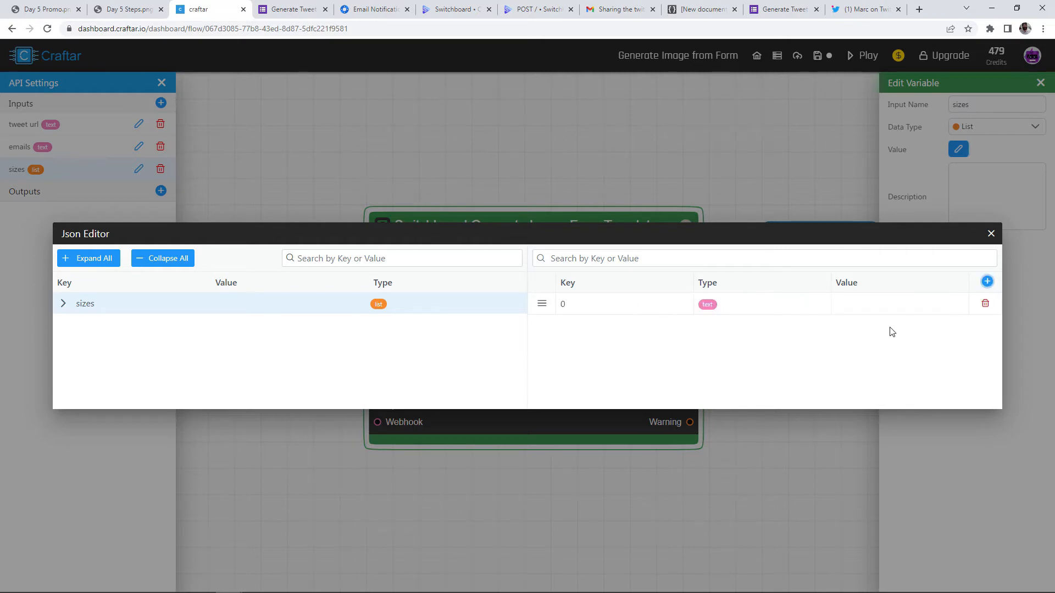
click(734, 305)
click(730, 412)
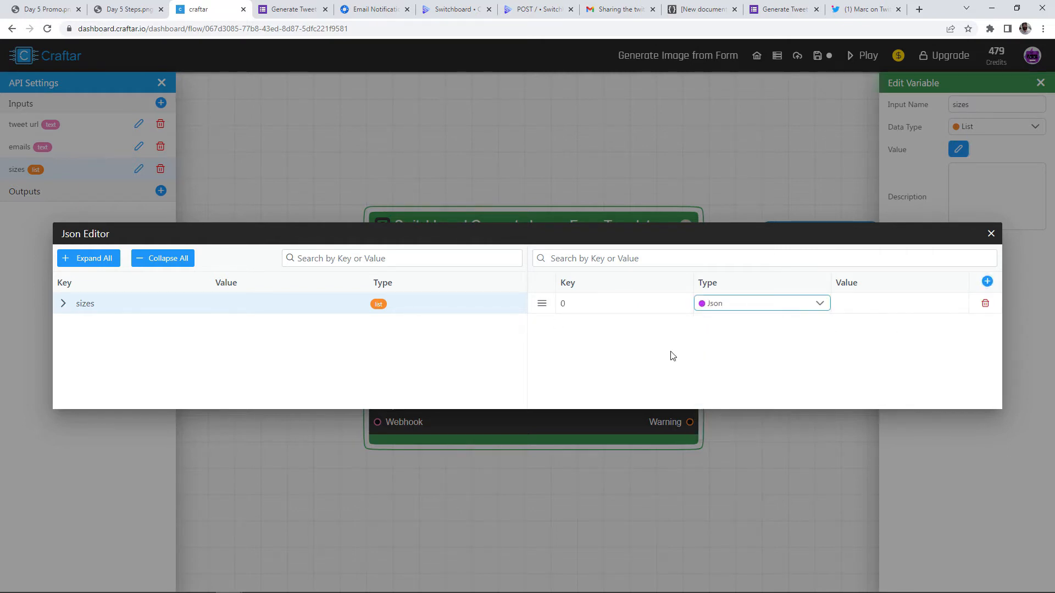
click(63, 303)
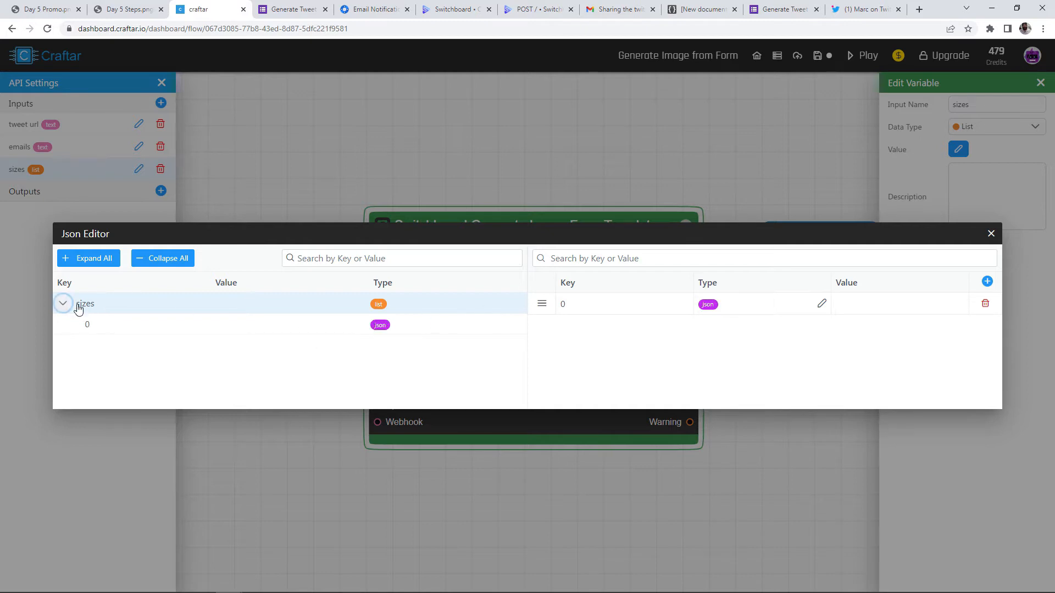
click(107, 333)
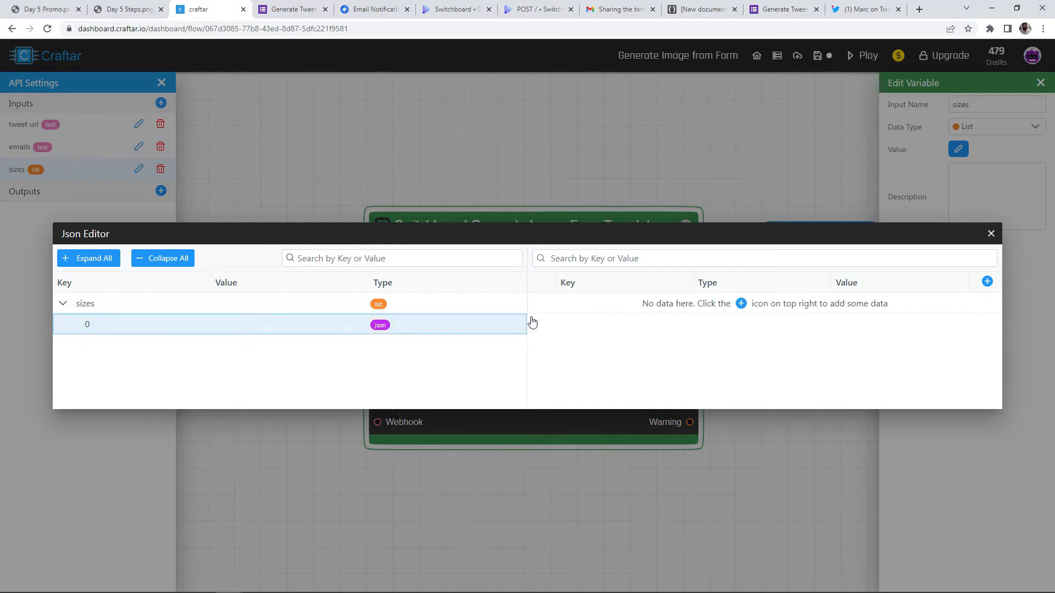
Give item 0 a number field 'width' set to 1080
click(987, 281)
click(585, 297)
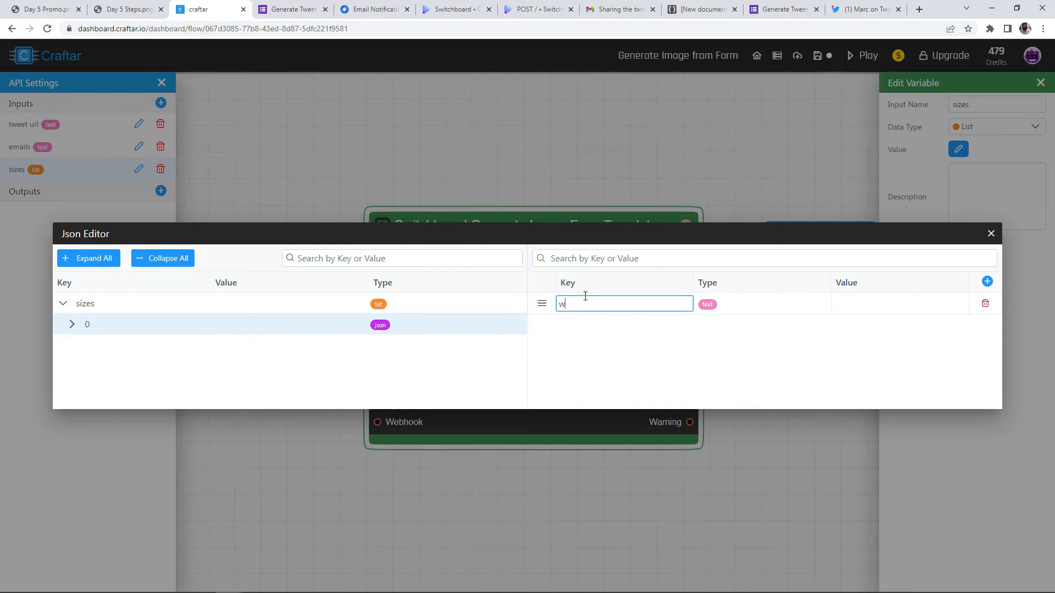
click(739, 306)
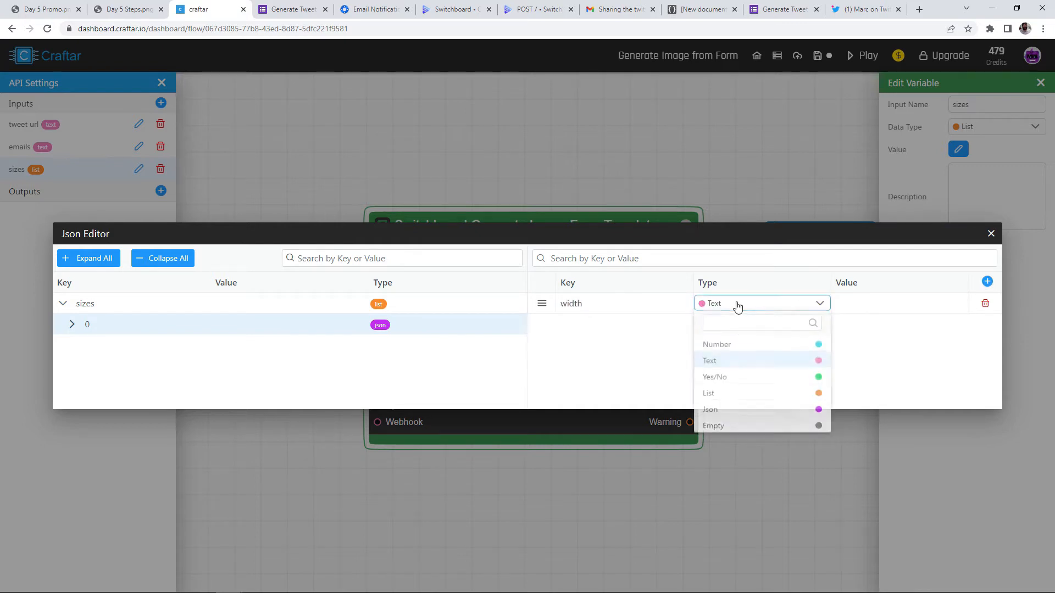
click(716, 347)
click(868, 305)
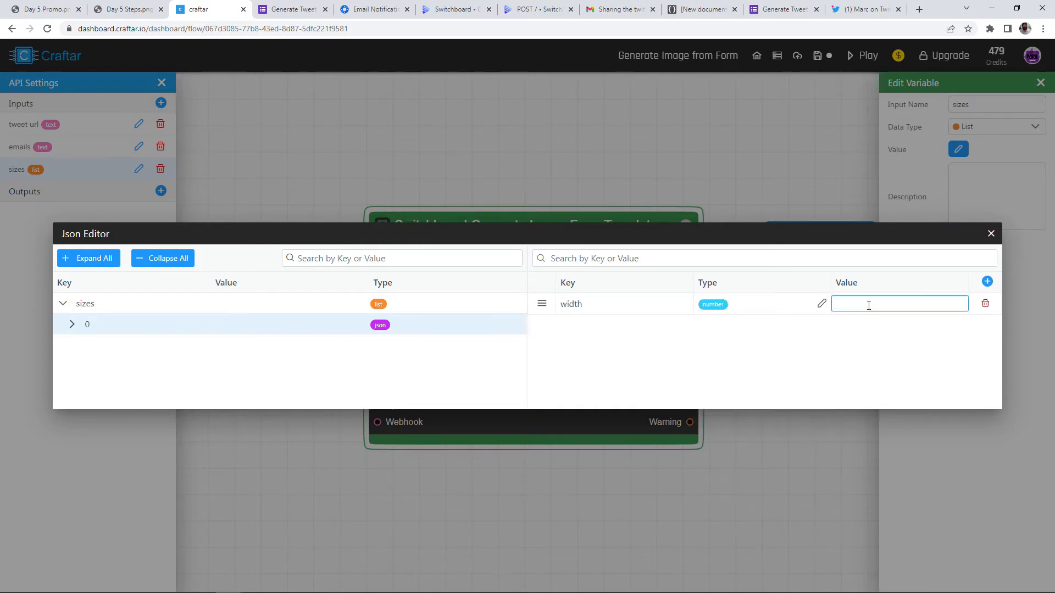
text(1080)
key(Return)
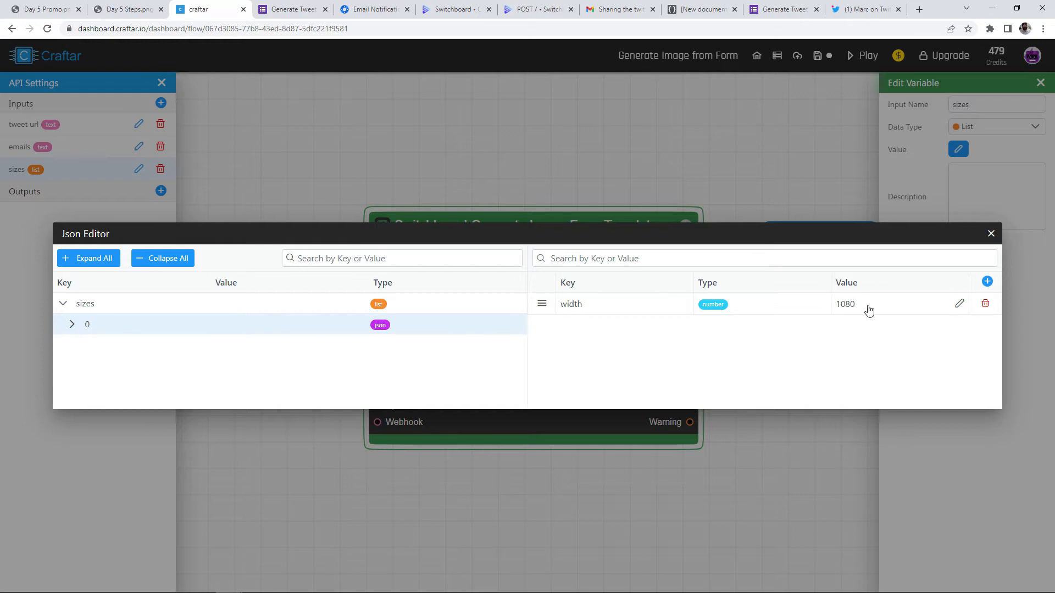
Add a number field 'height' set to 1080 to item 0 and close the editor
click(986, 282)
click(610, 325)
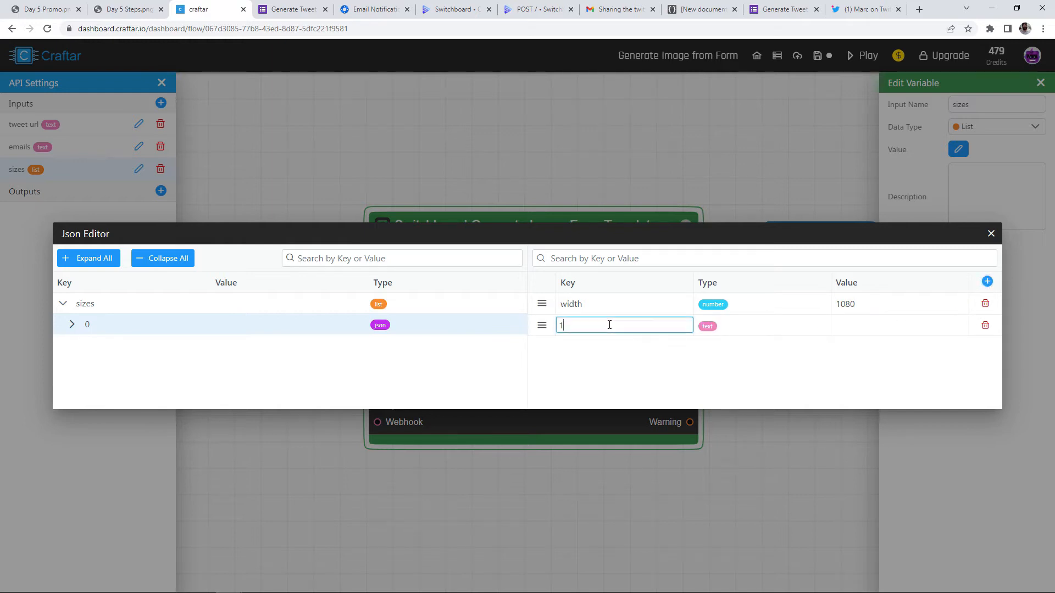
click(710, 327)
click(725, 328)
click(710, 374)
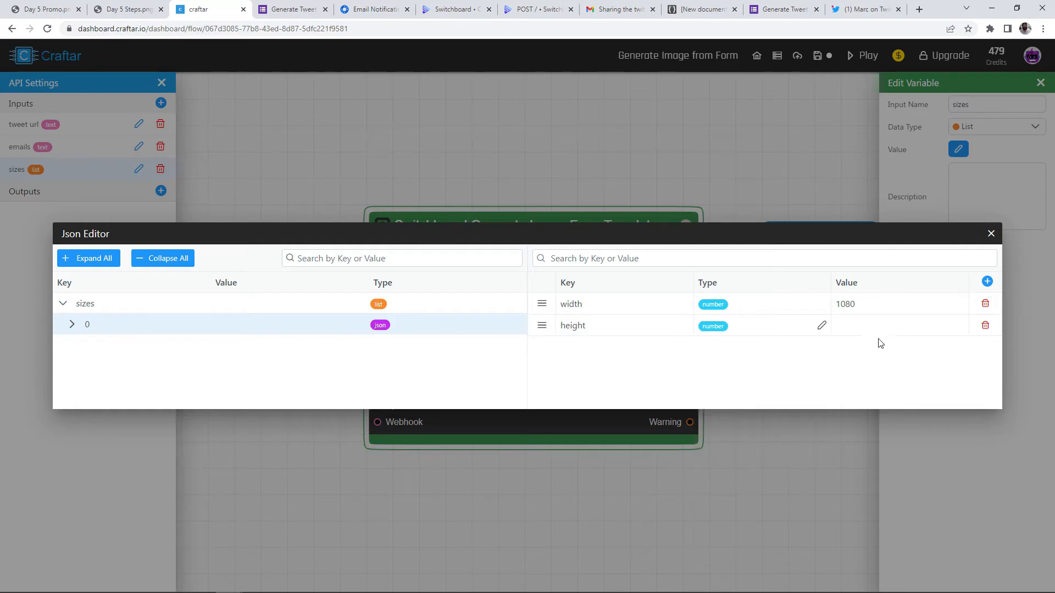
click(872, 327)
text(108)
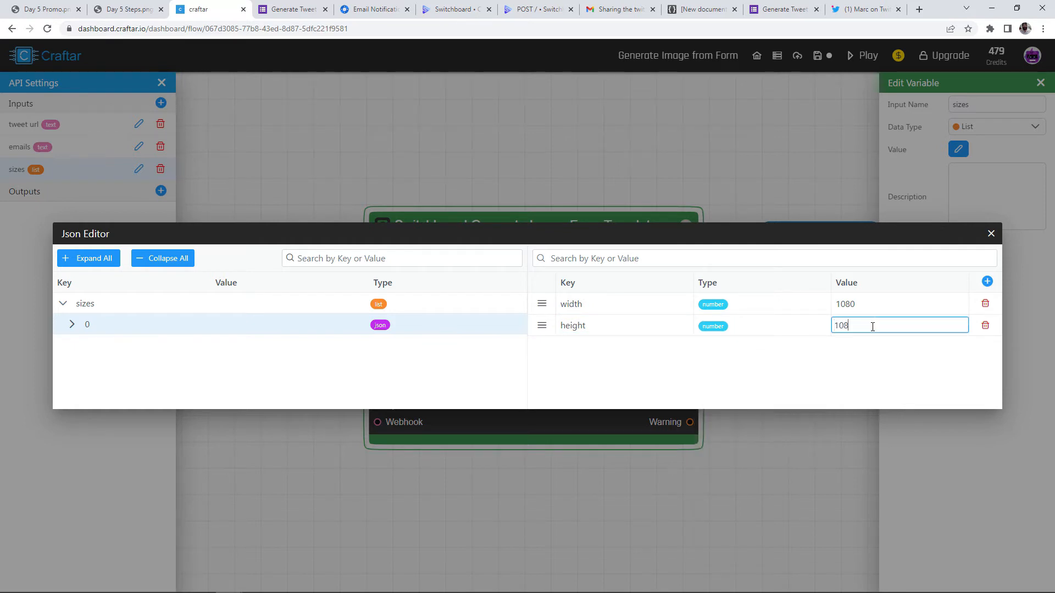
text(0)
key(Return)
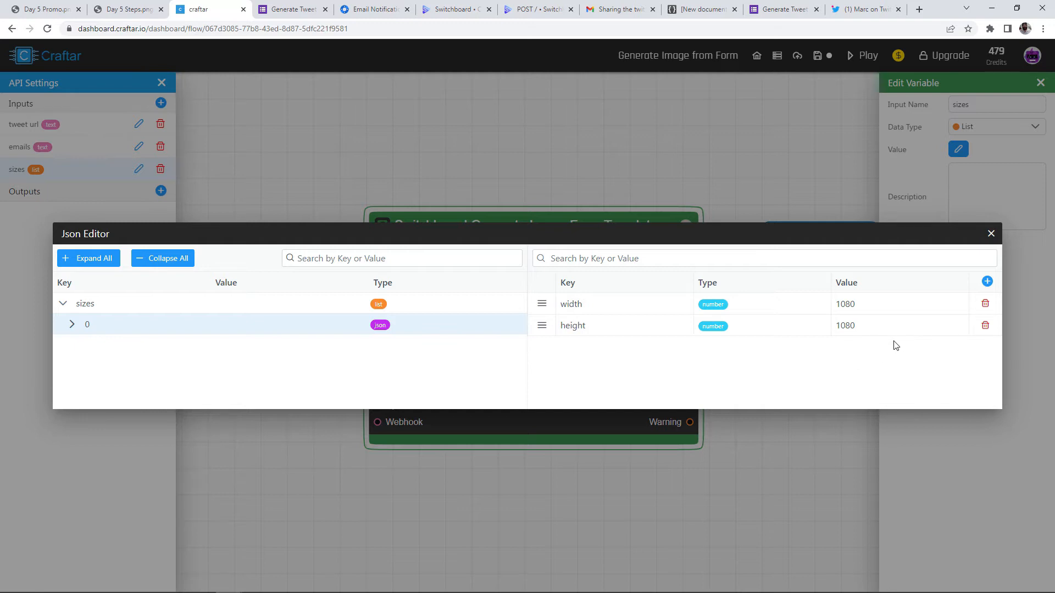
click(991, 234)
scroll(452, 166, down, 1)
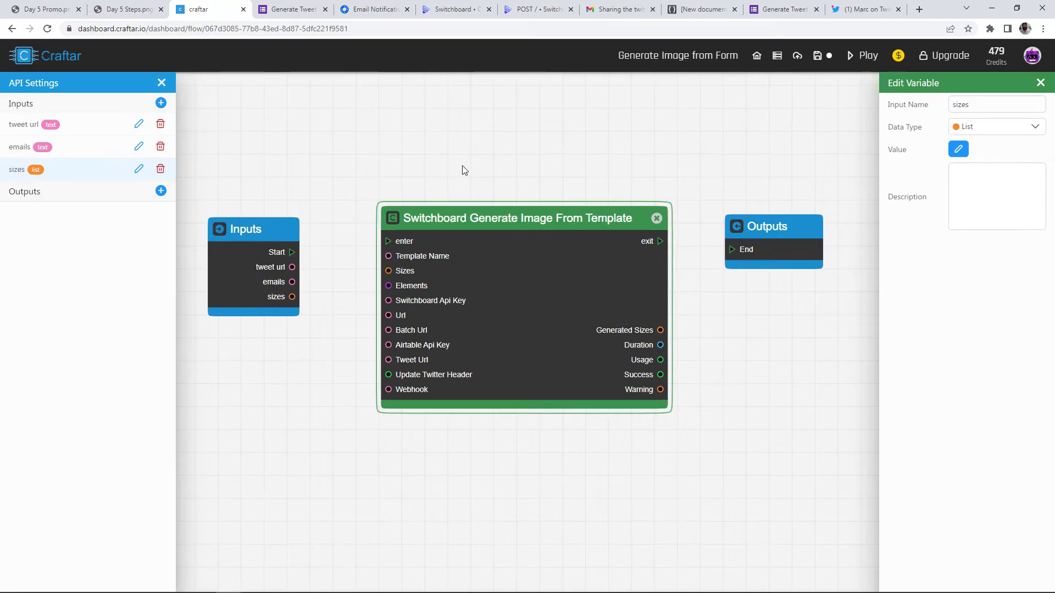
Wire sizes and tweet url into the Switchboard node's Sizes and Tweet Url inputs
click(449, 170)
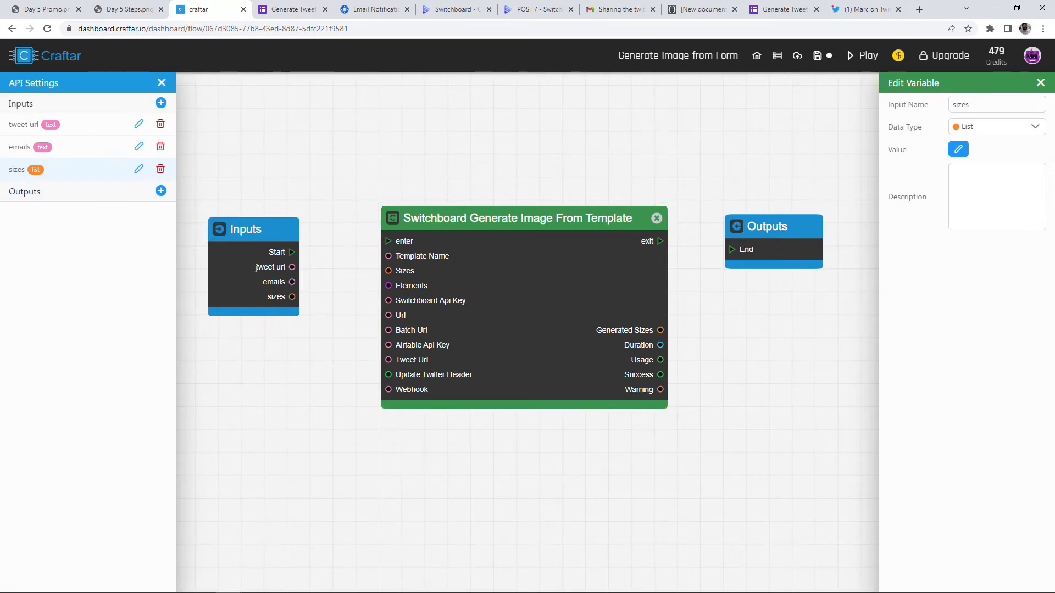
drag(257, 224, 333, 241)
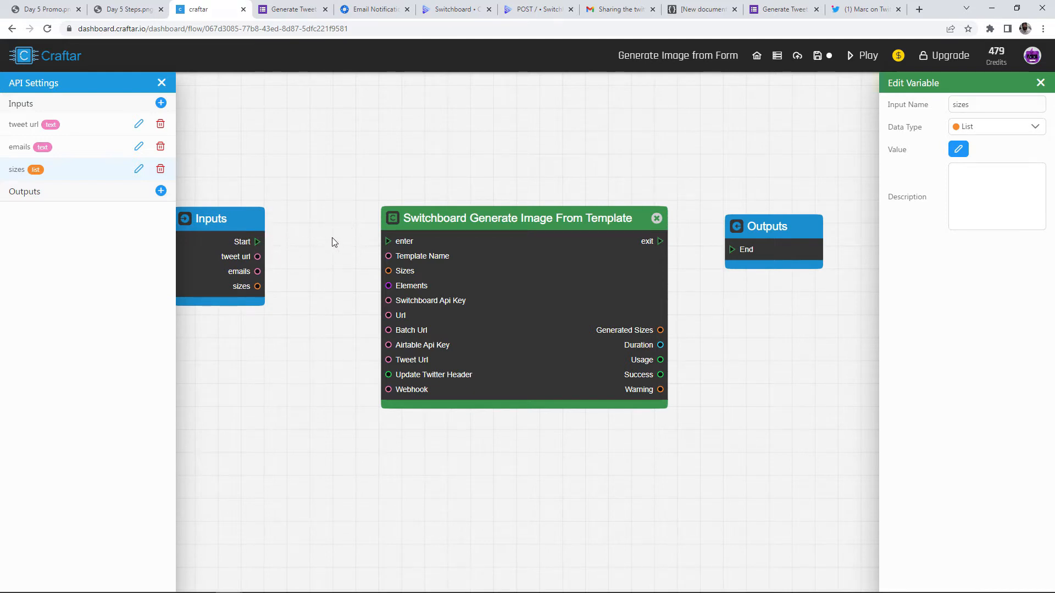
drag(284, 272, 393, 276)
drag(439, 339, 451, 315)
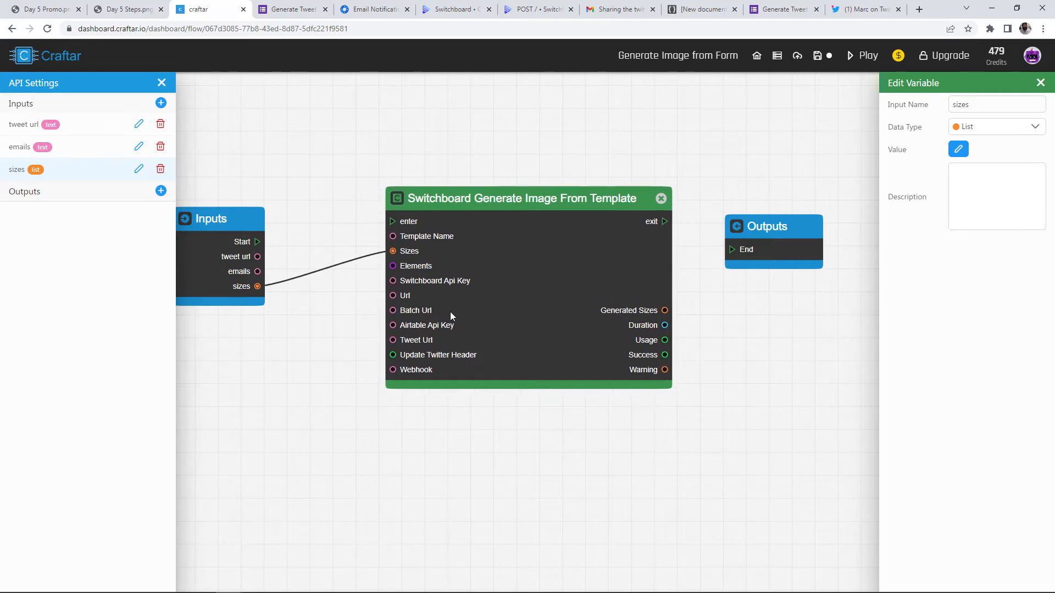
drag(315, 292, 393, 340)
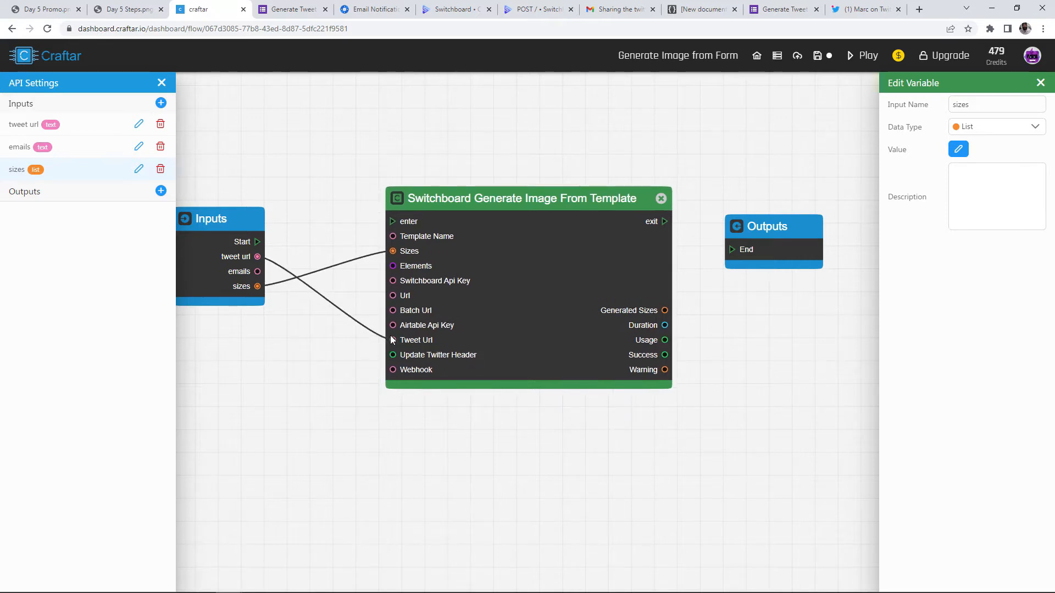
Wire Start to the Switchboard node's enter and its exit to Outputs End
drag(281, 171, 364, 207)
drag(279, 264, 260, 250)
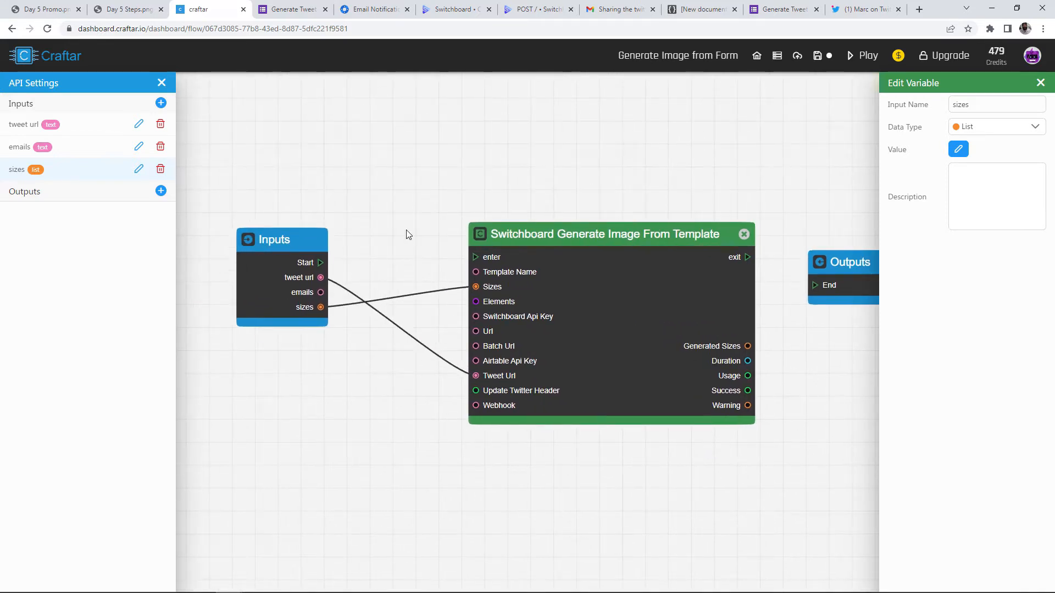
drag(320, 263, 526, 280)
drag(707, 261, 646, 281)
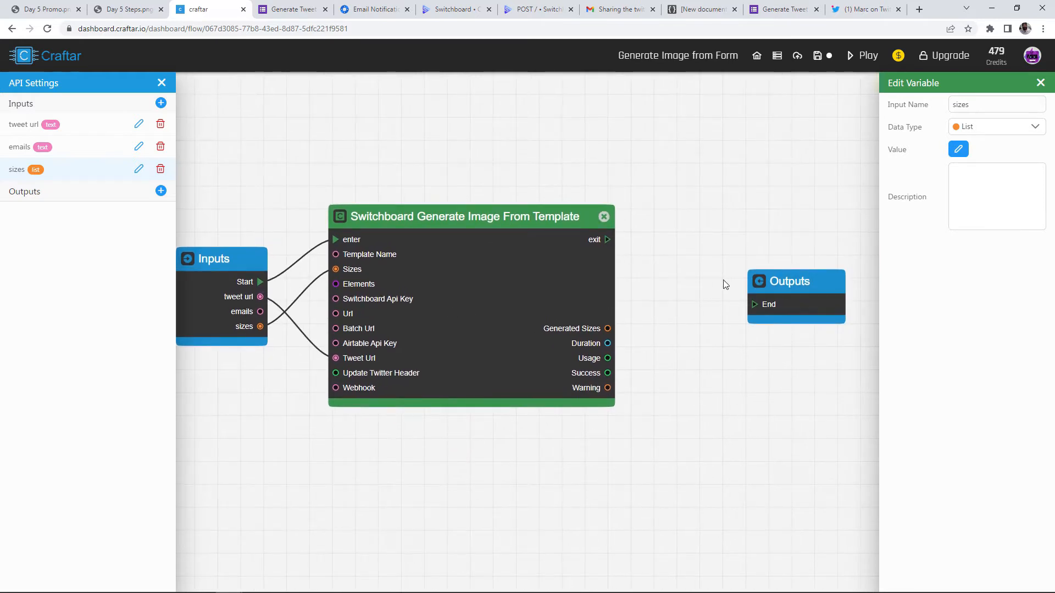
drag(781, 300, 762, 243)
drag(606, 244, 755, 233)
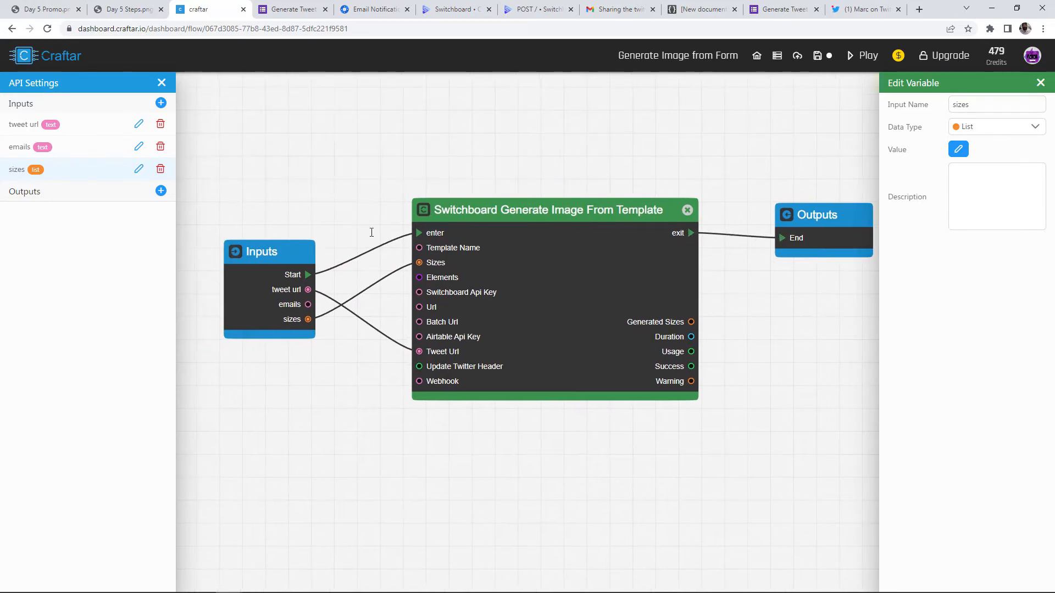
drag(274, 264, 325, 246)
Run the flow, copy item 0's image url from Generated Sizes, and paste it into a new tab
click(863, 56)
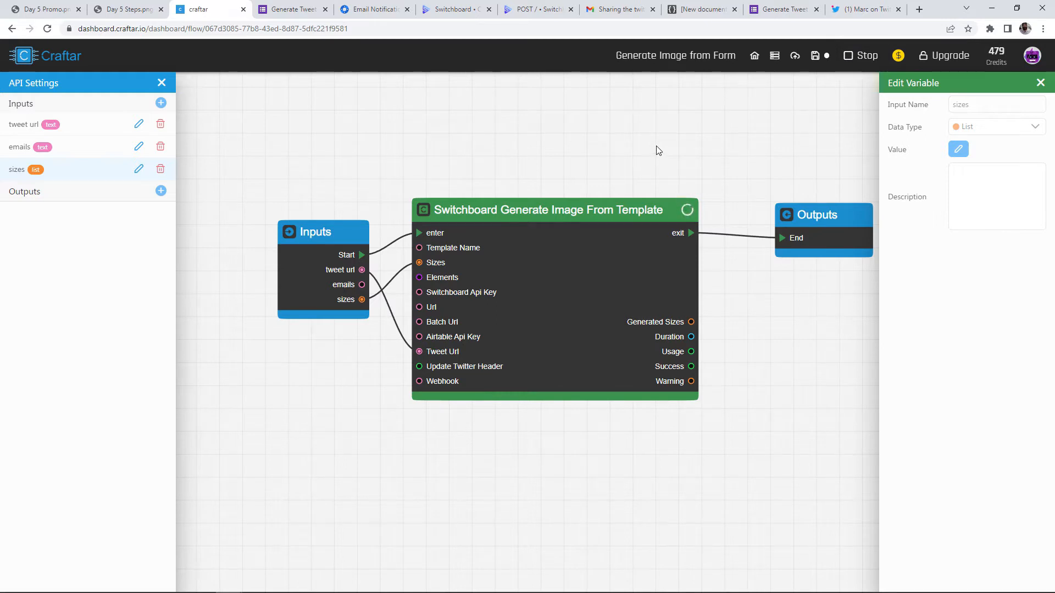
click(632, 247)
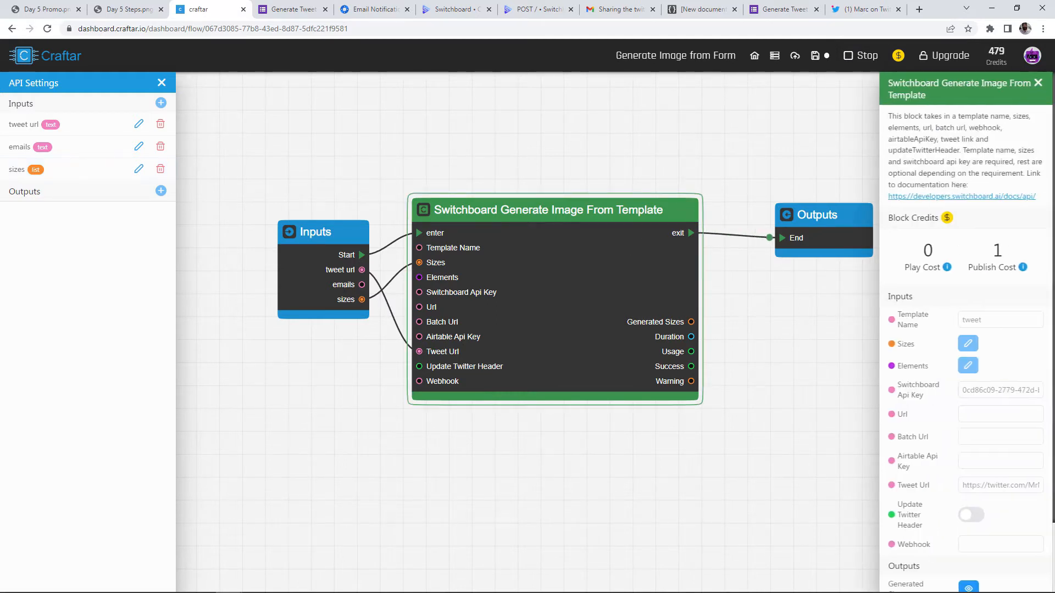
scroll(992, 510, down, 3)
click(968, 506)
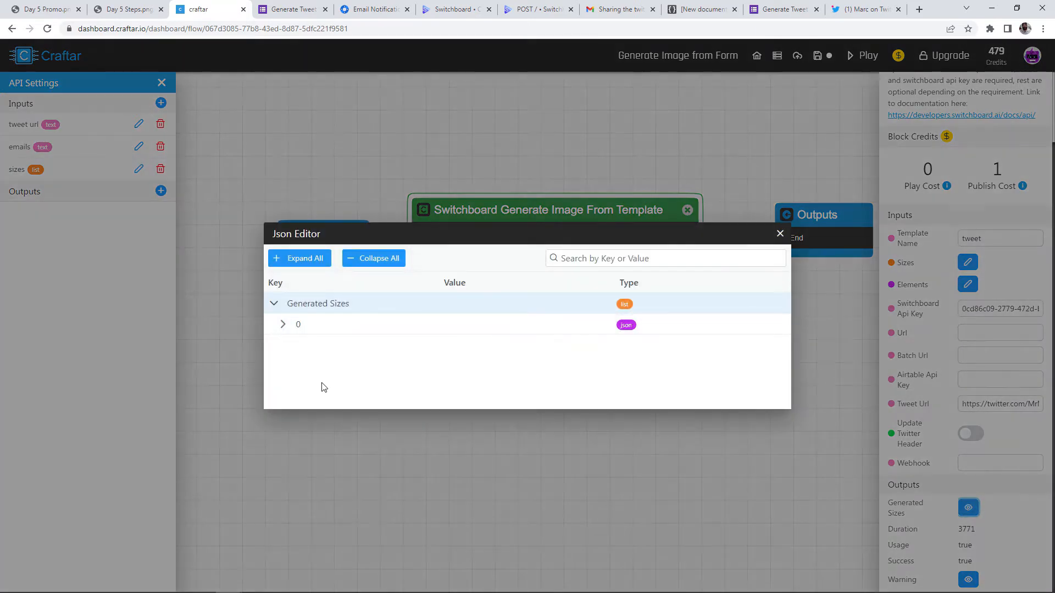
click(283, 311)
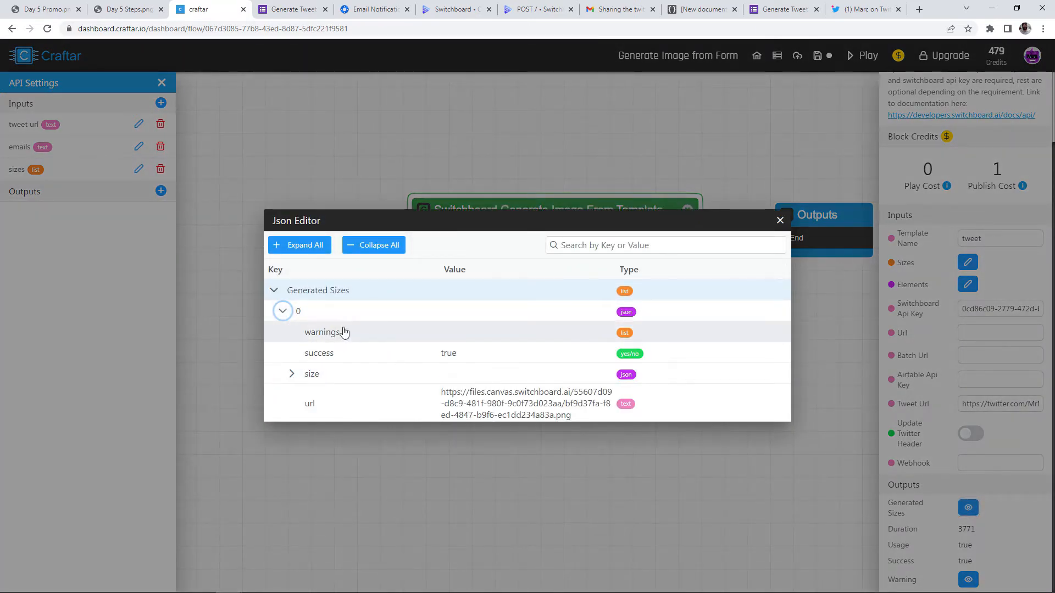
drag(439, 394, 604, 424)
key(ctrl+c)
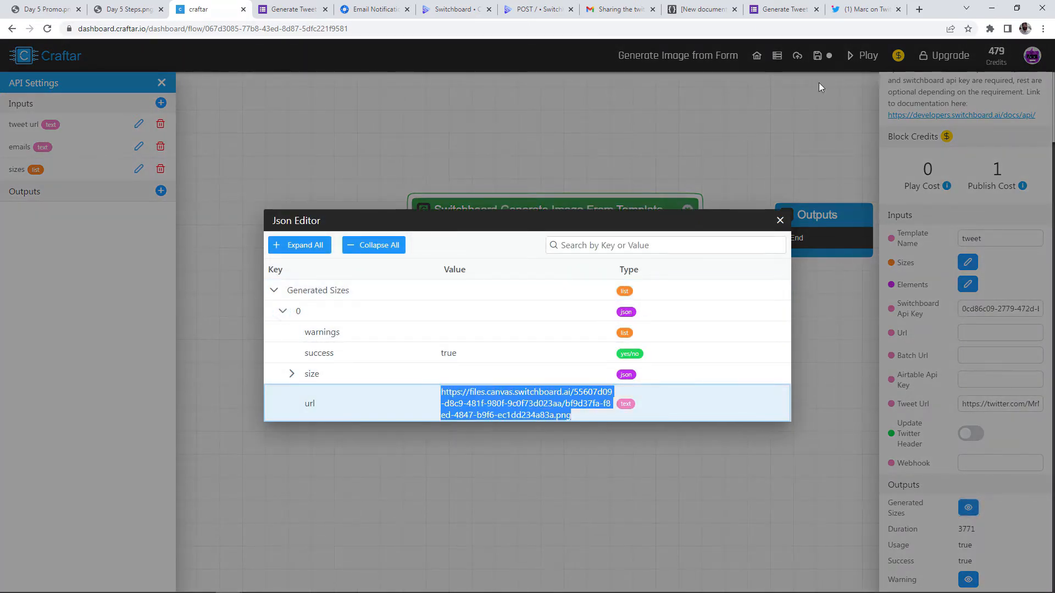
click(927, 10)
key(ctrl+v)
Load the generated tweet PNG and compare it against the original tweet tab
key(Return)
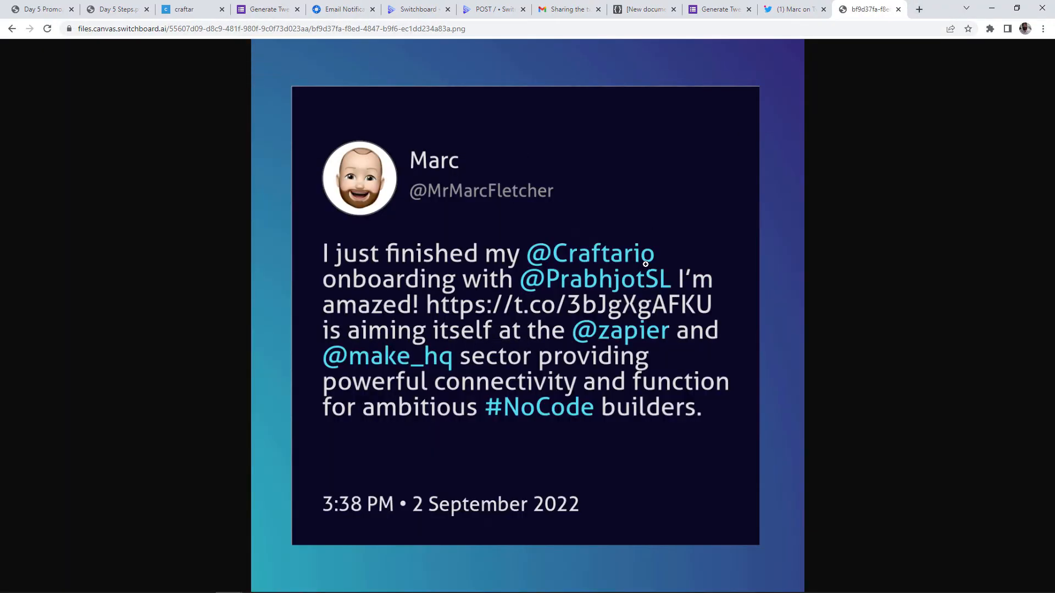
click(794, 11)
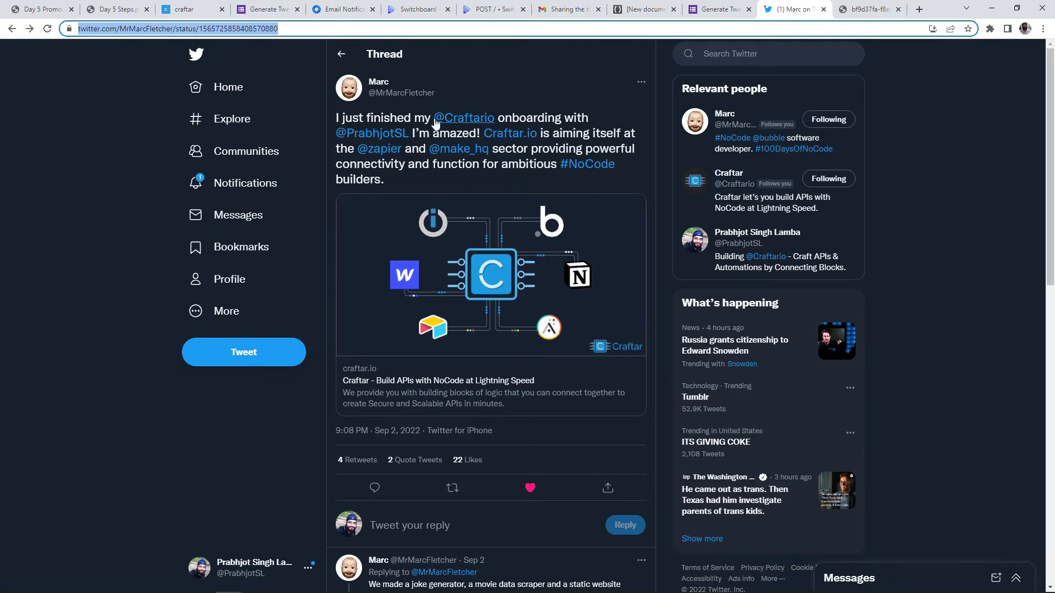
click(881, 11)
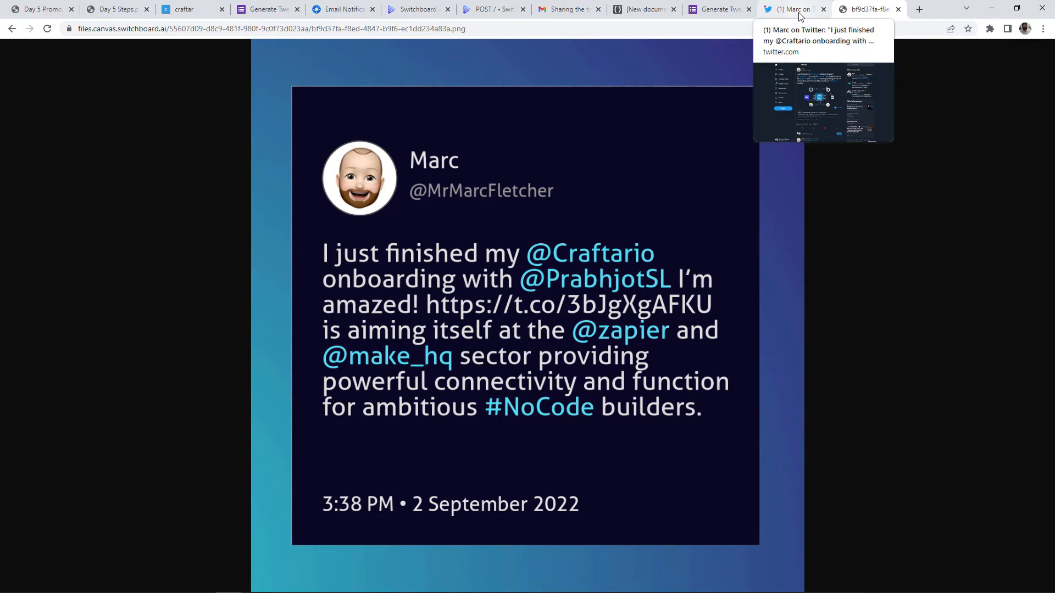
Search 'mail' on the Craftar canvas and add a Mailgun Send Email block
click(186, 10)
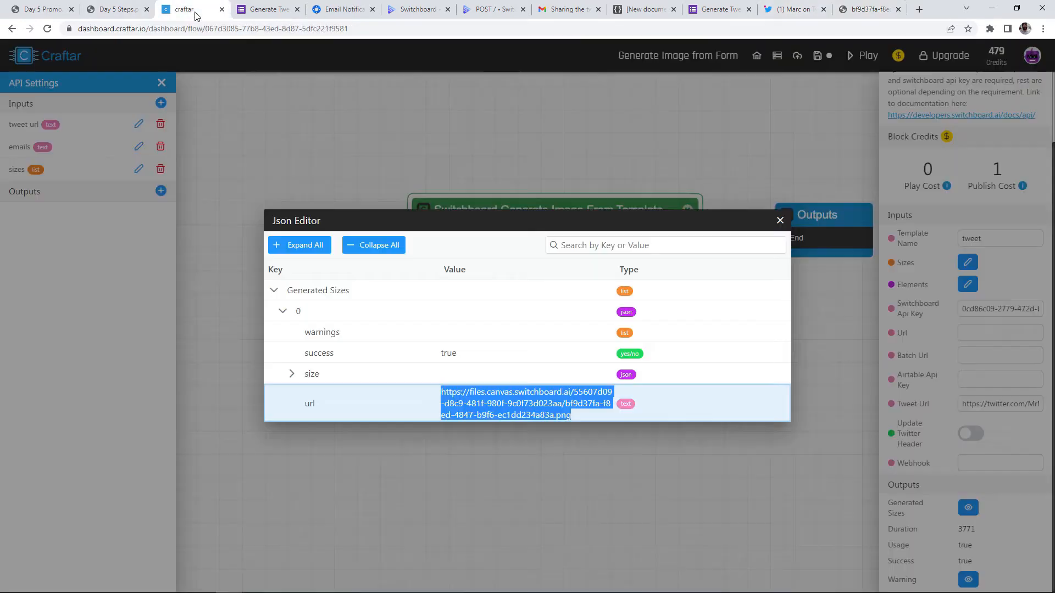
click(779, 219)
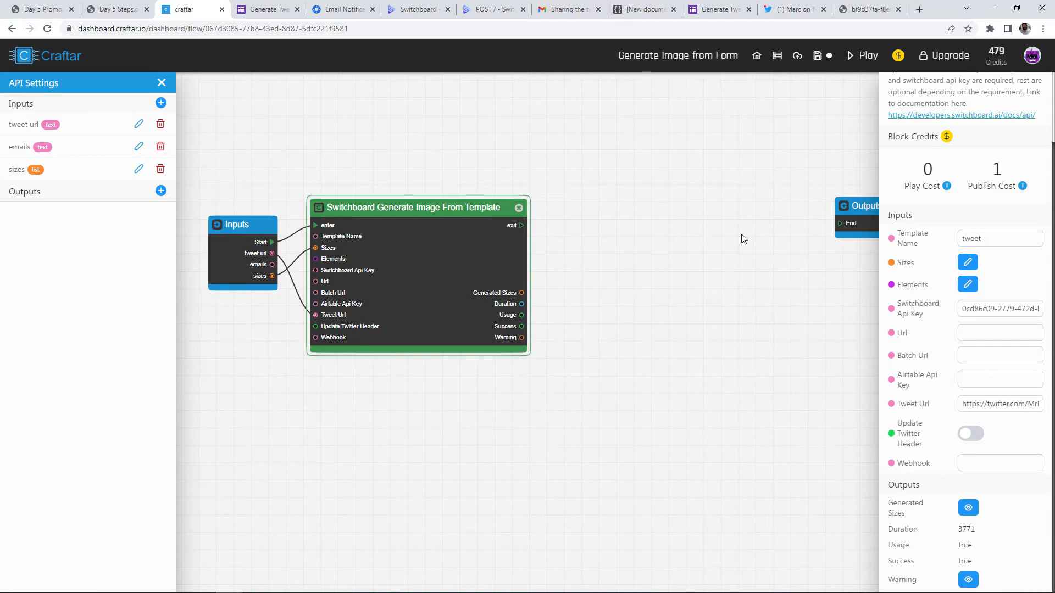
right_click(637, 227)
text(mail)
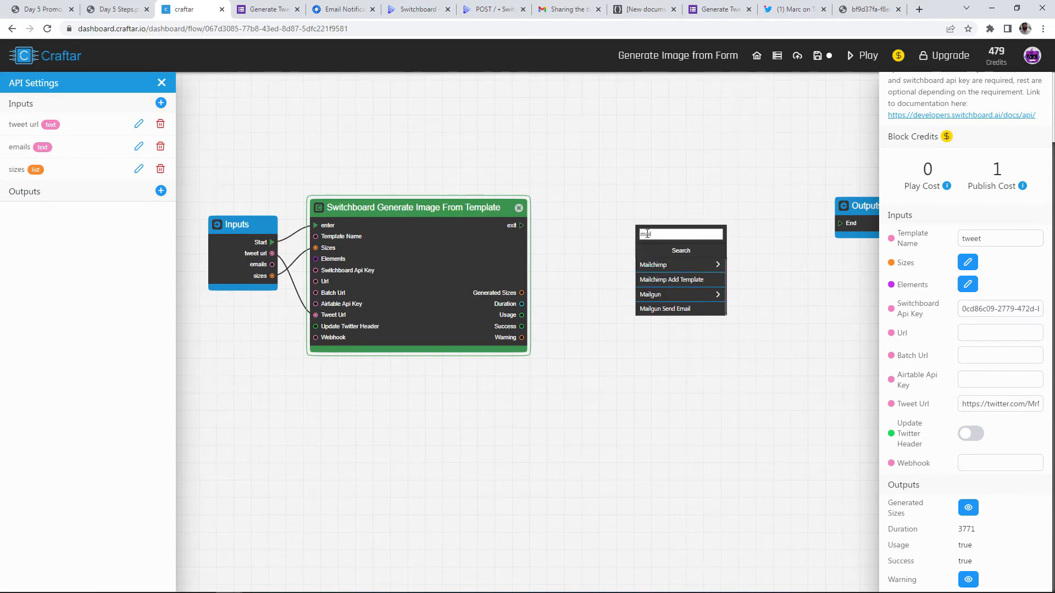
click(654, 295)
click(673, 266)
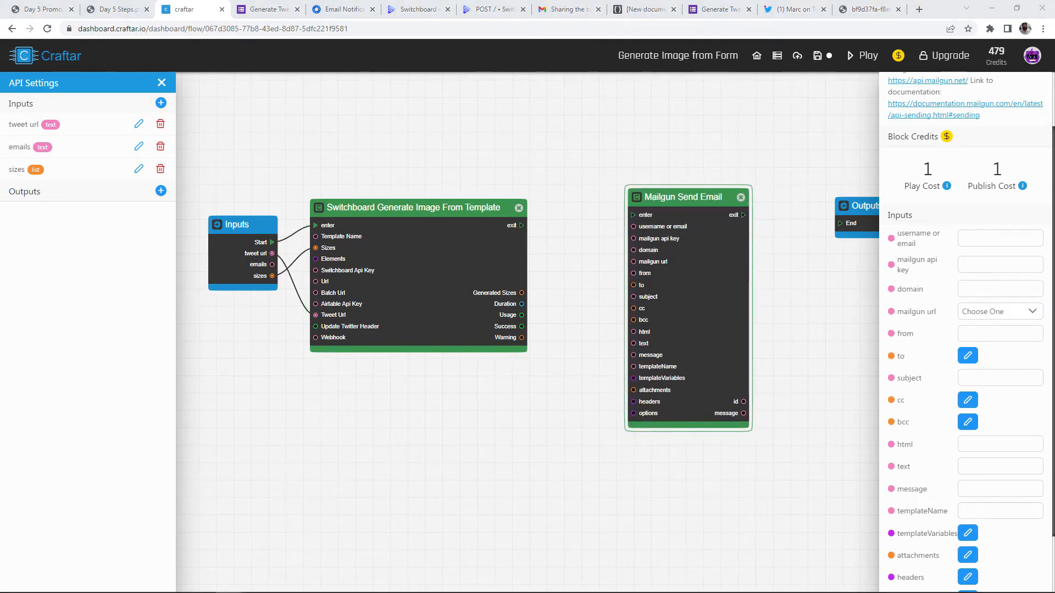
click(988, 238)
key(ctrl+v)
click(1007, 258)
key(ctrl+v)
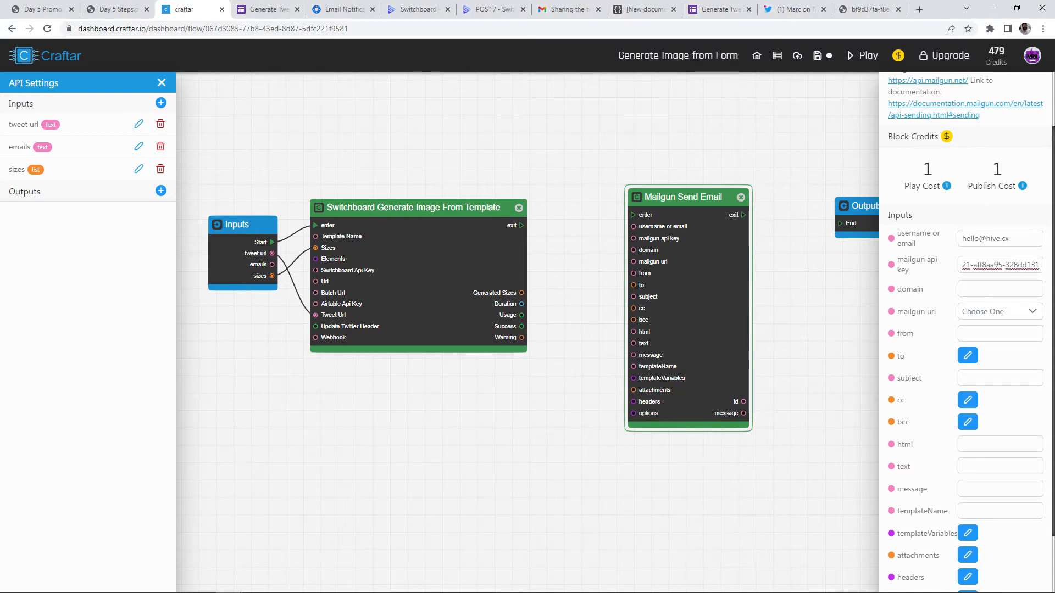
click(964, 294)
text(hive.cx)
click(1000, 311)
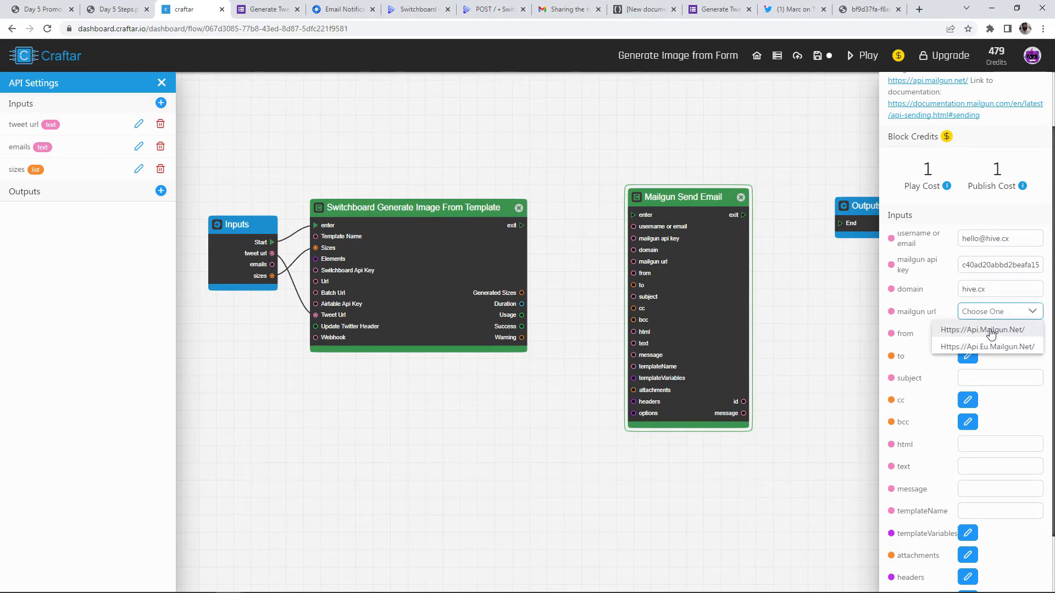
click(991, 331)
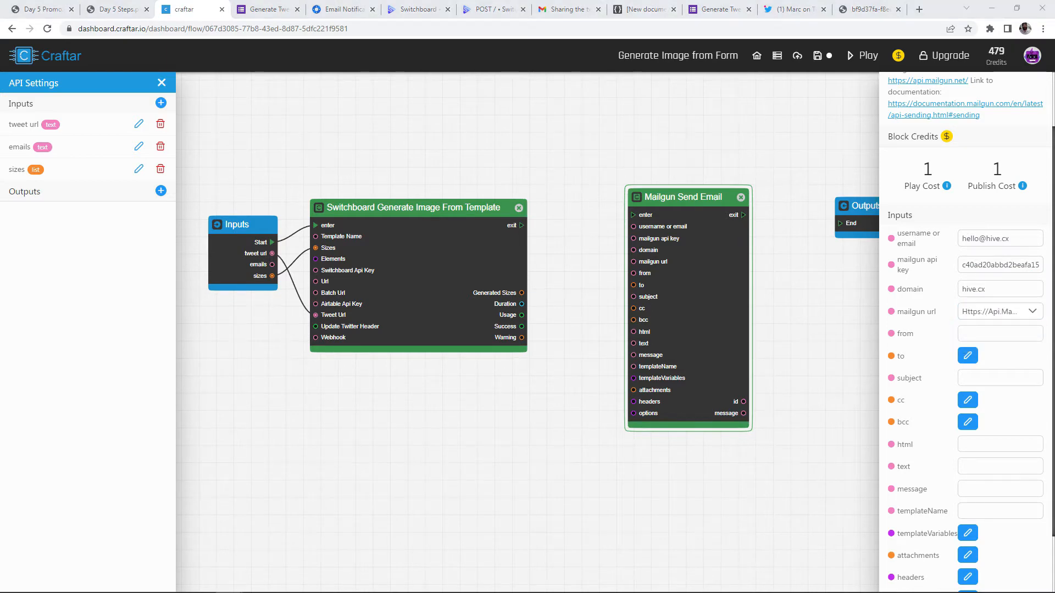
click(961, 334)
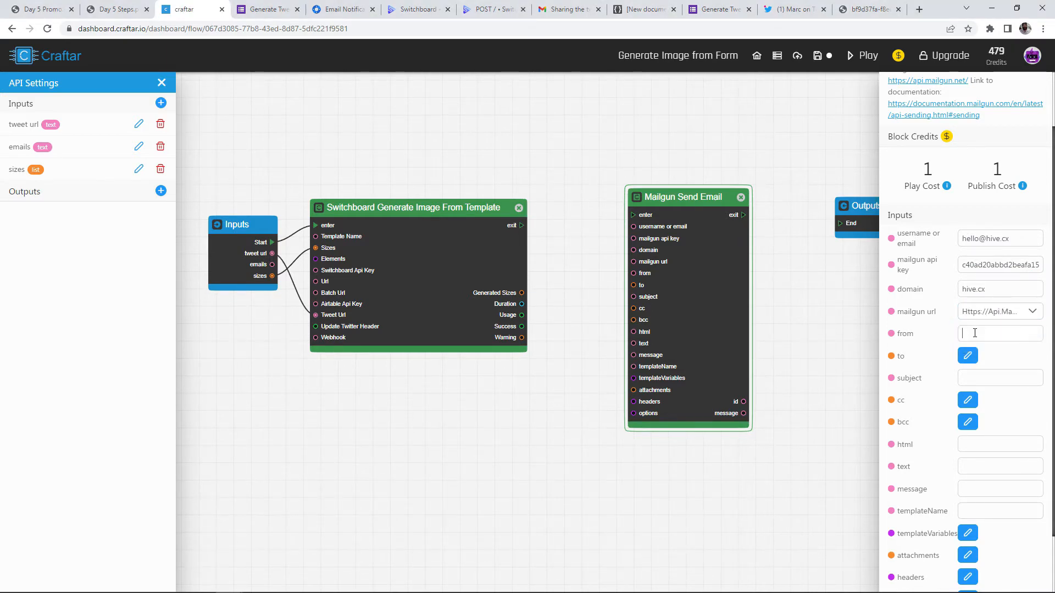
key(ctrl+v)
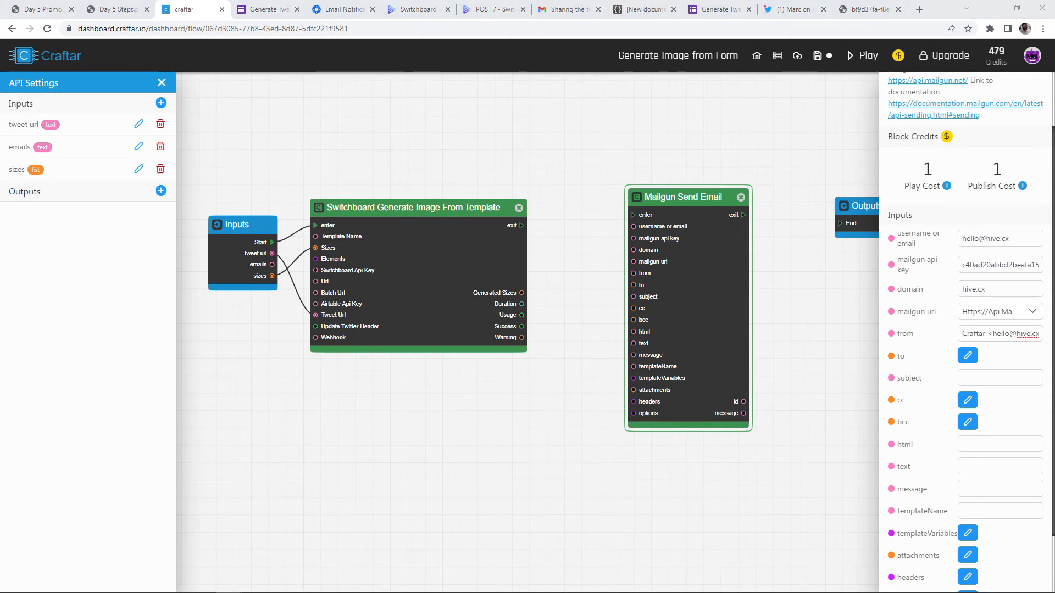
Paste the subject, HTML body and plain text body for the image-sharing email
click(992, 374)
text(images you requested)
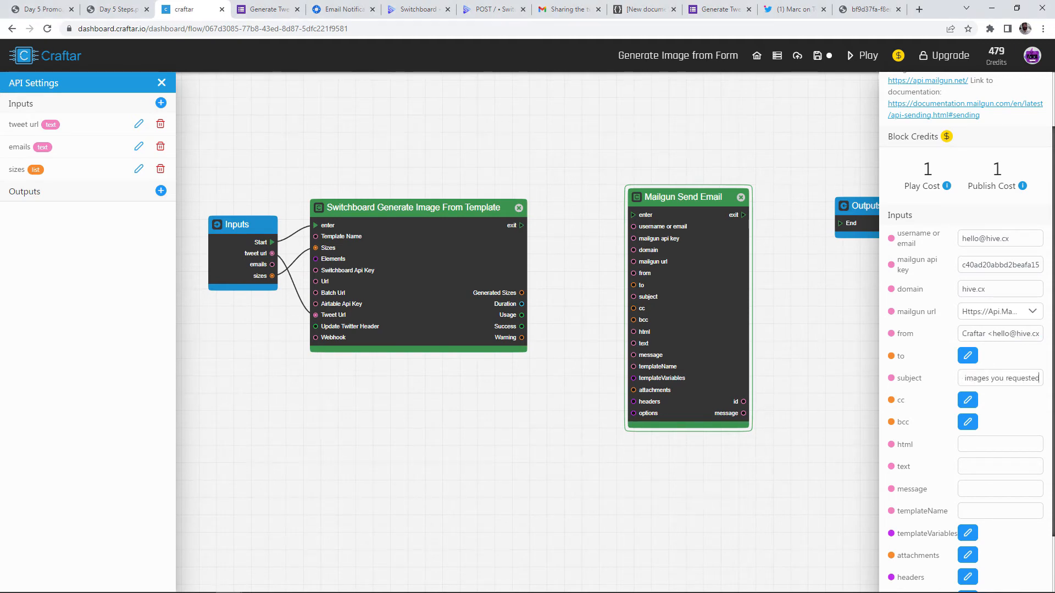
click(1004, 444)
key(ctrl+v)
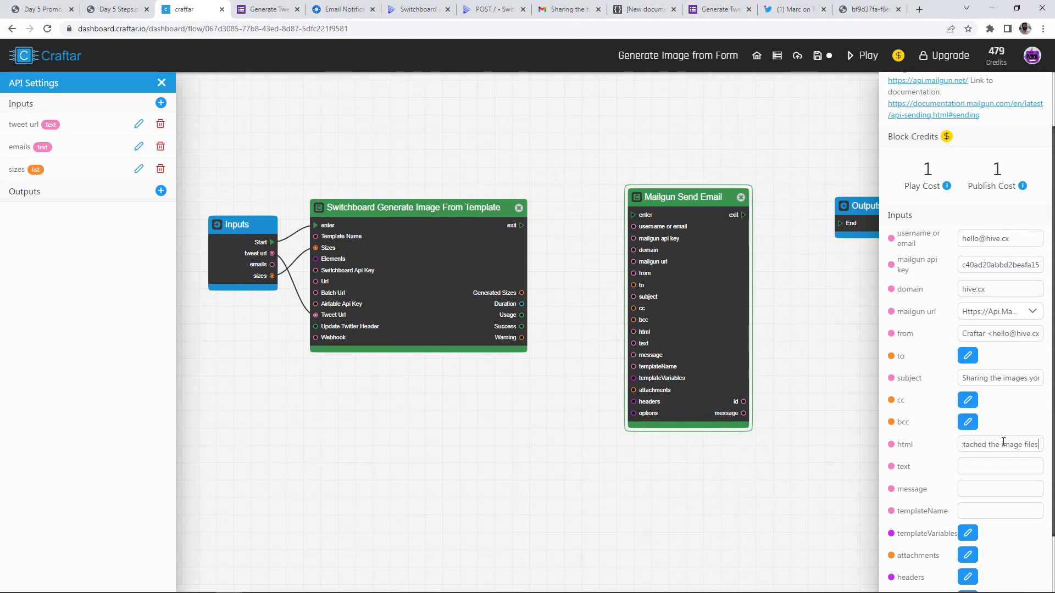
click(1000, 467)
key(ctrl+v)
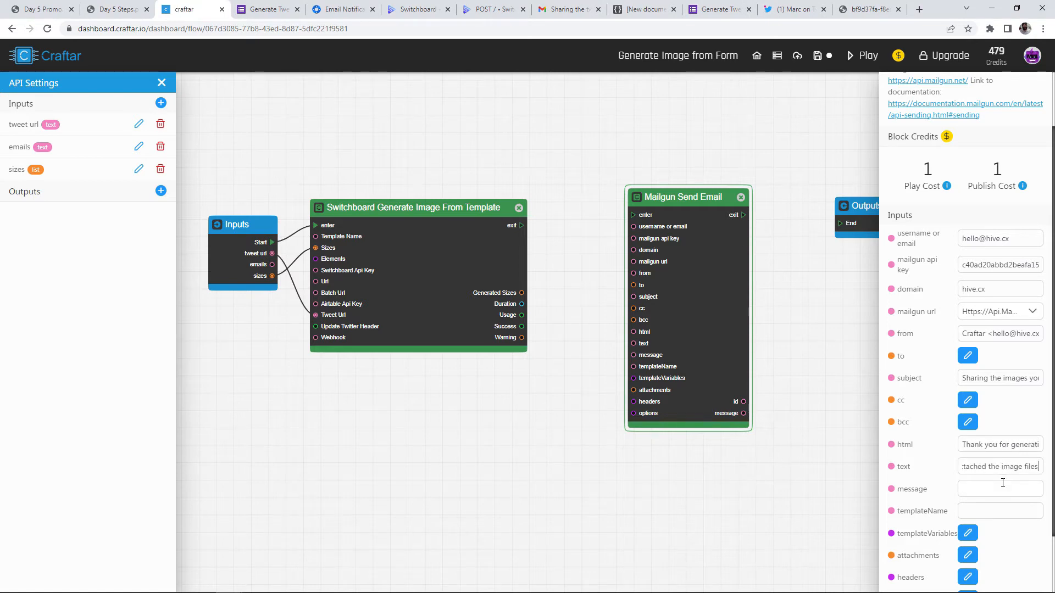
scroll(867, 515, down, 1)
scroll(1022, 451, down, 2)
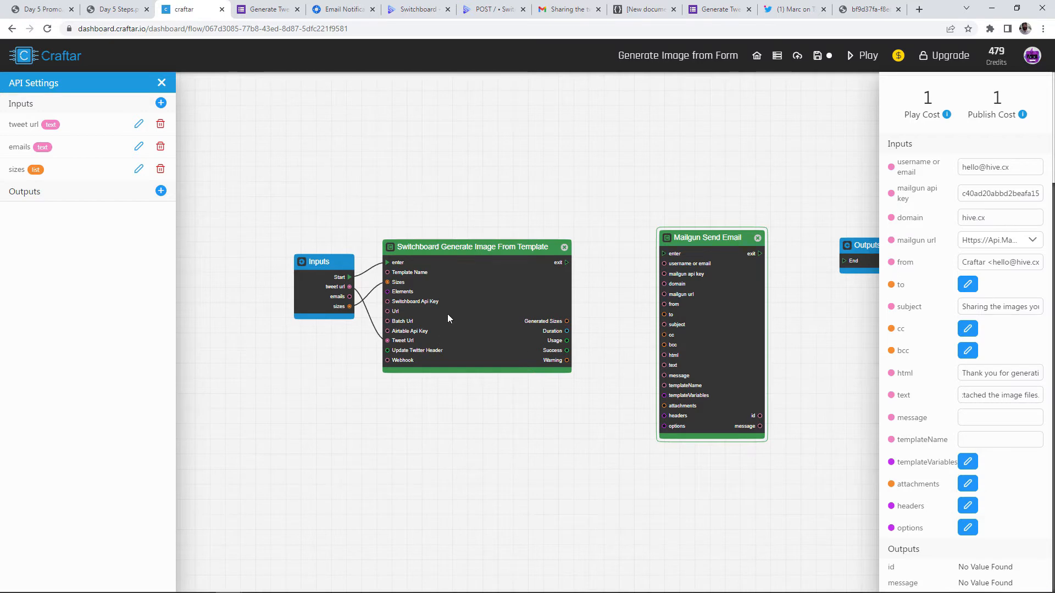
Shift the Inputs and Switchboard blocks left, check the generated PNG url, then move Mailgun right
drag(324, 288, 226, 274)
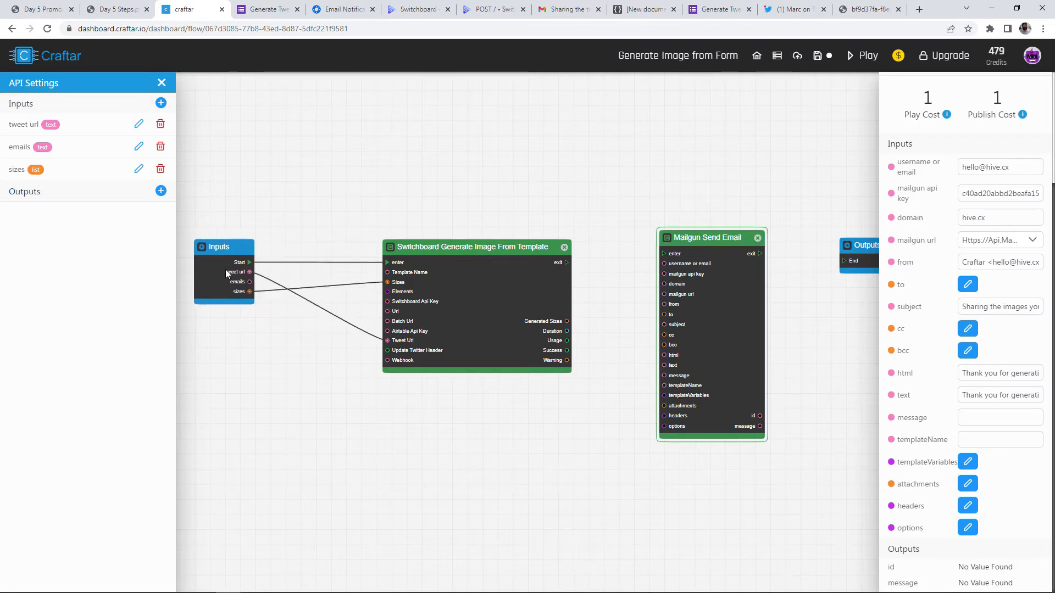
drag(487, 295, 430, 272)
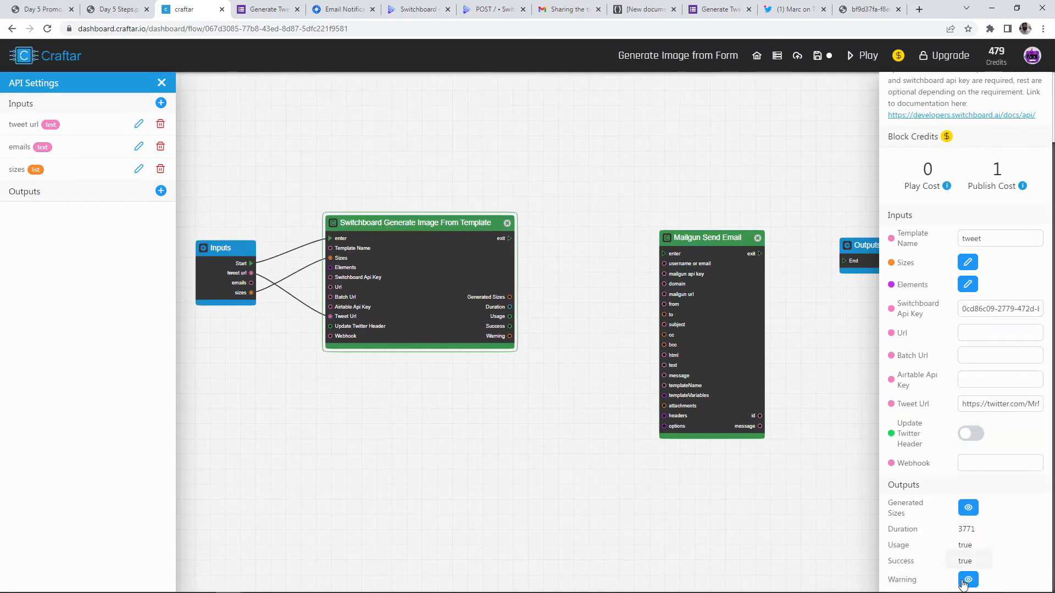
click(969, 507)
click(283, 324)
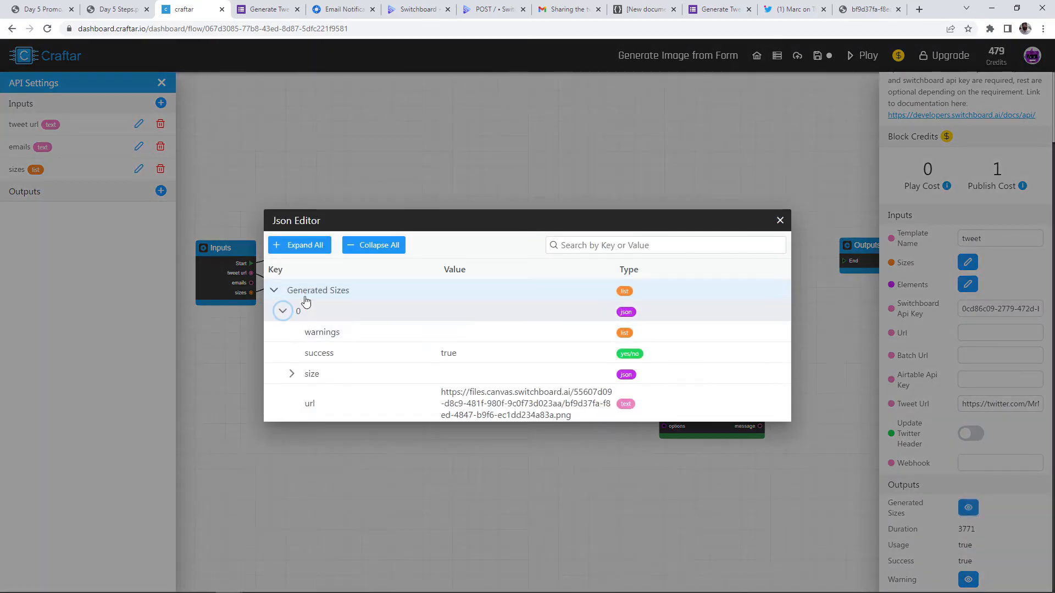
click(346, 406)
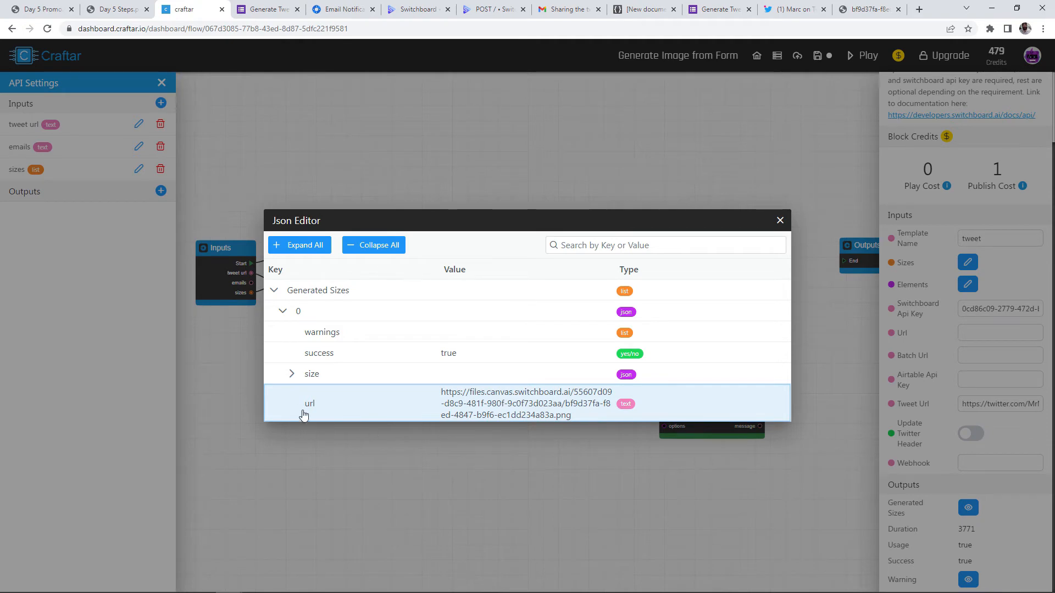
drag(442, 392, 545, 416)
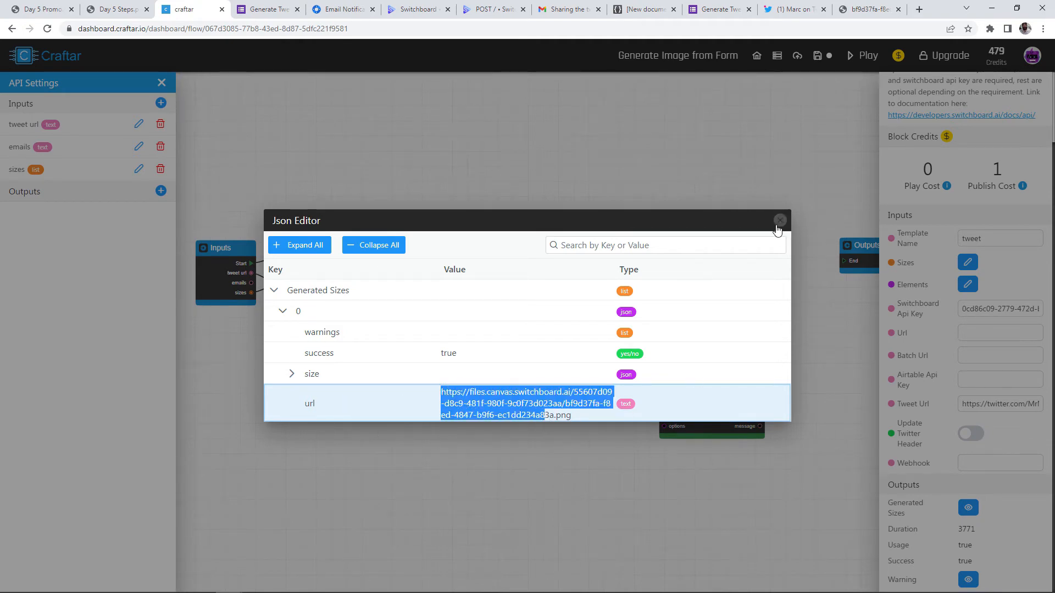
click(780, 221)
drag(661, 275, 703, 274)
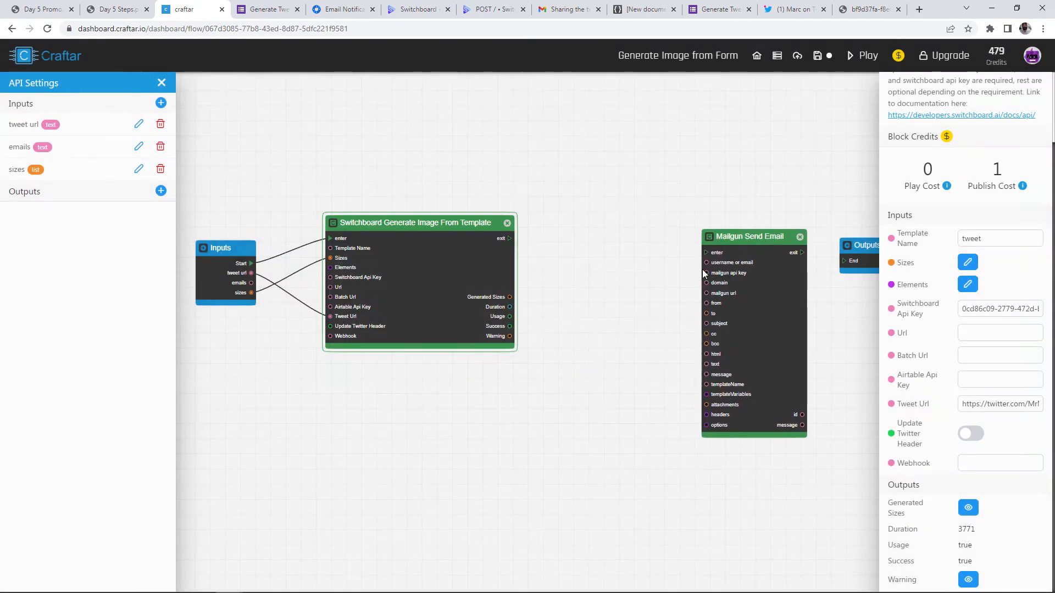
Add an Extract All Values By Key Name block after Switchboard, fed by Generated Sizes
right_click(549, 225)
text(extract al)
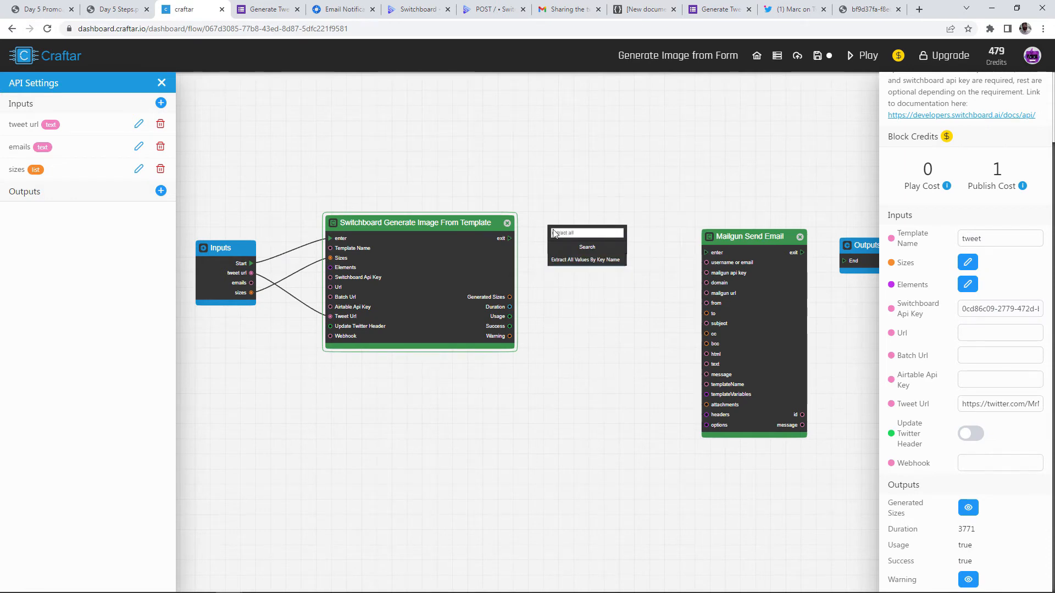
text(l)
click(585, 260)
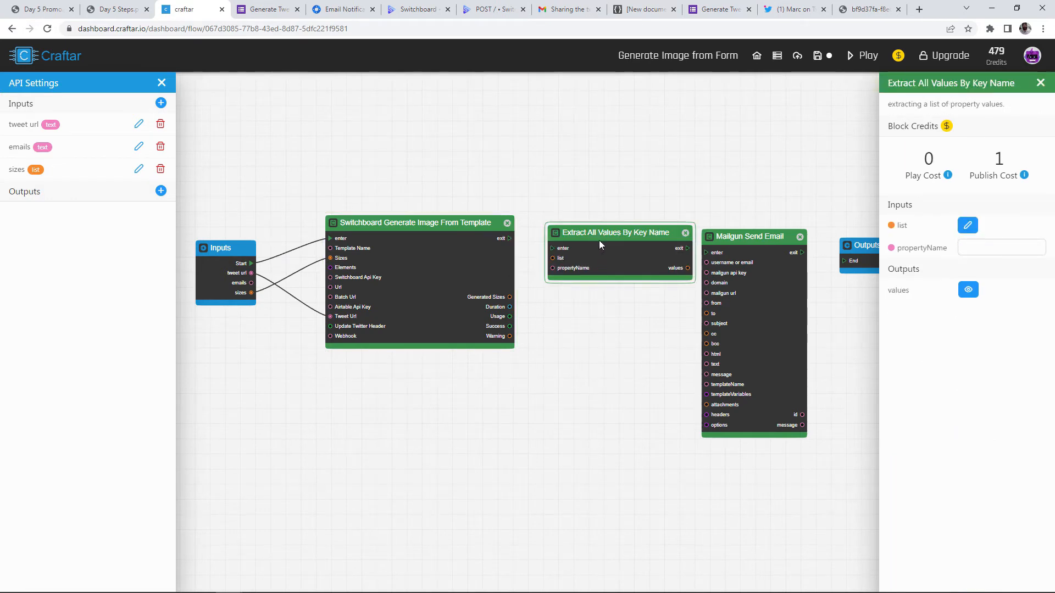
click(512, 242)
drag(531, 249, 552, 251)
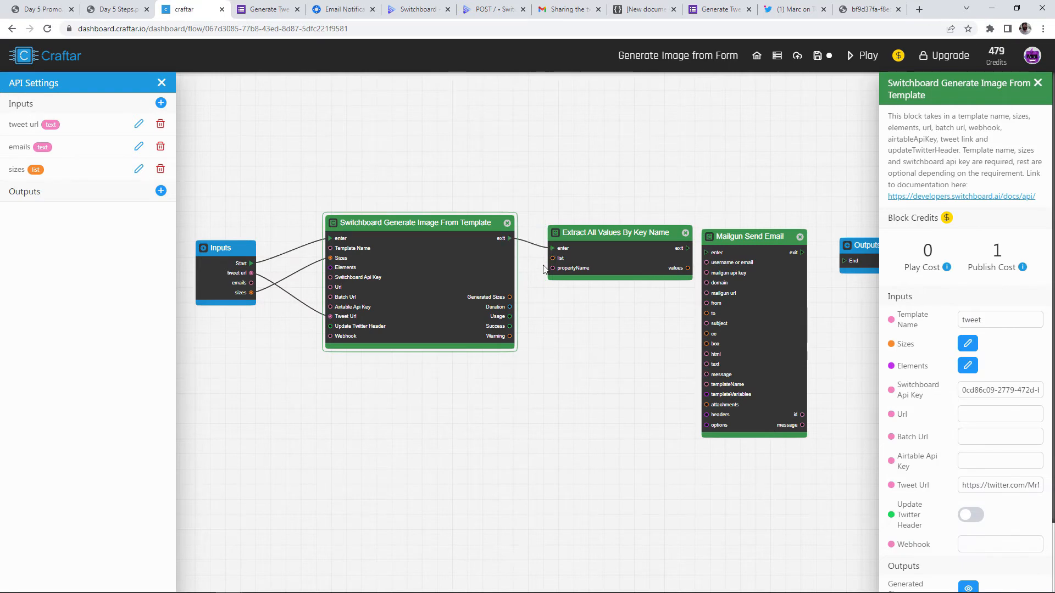
scroll(544, 268, up, 3)
drag(507, 314, 561, 253)
drag(625, 266, 608, 247)
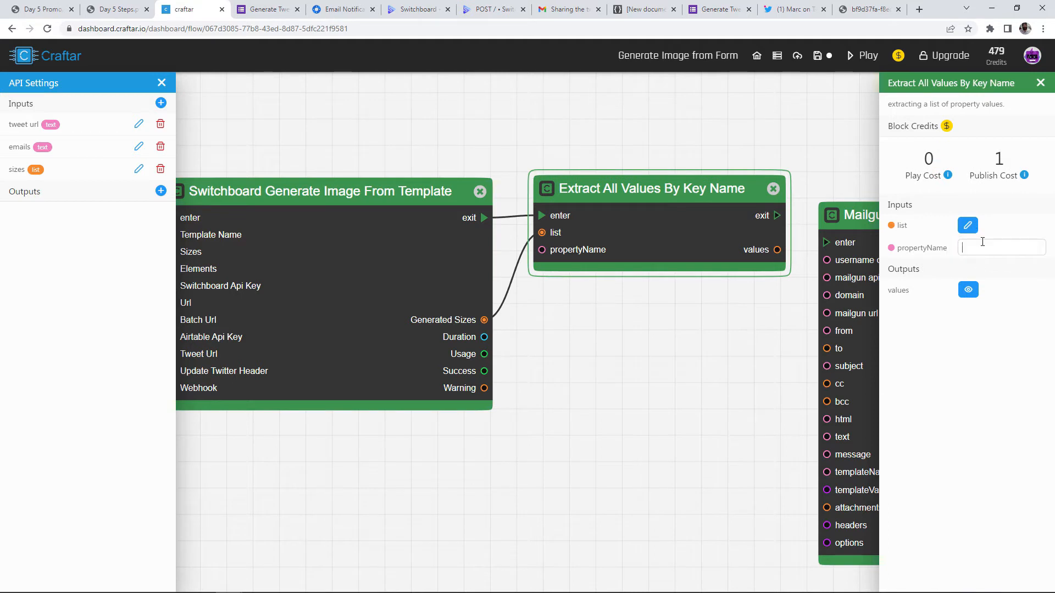
Connect the Extract block's values output to Mailgun Send Email's attachments input
click(667, 302)
drag(697, 300, 640, 246)
scroll(645, 287, down, 1)
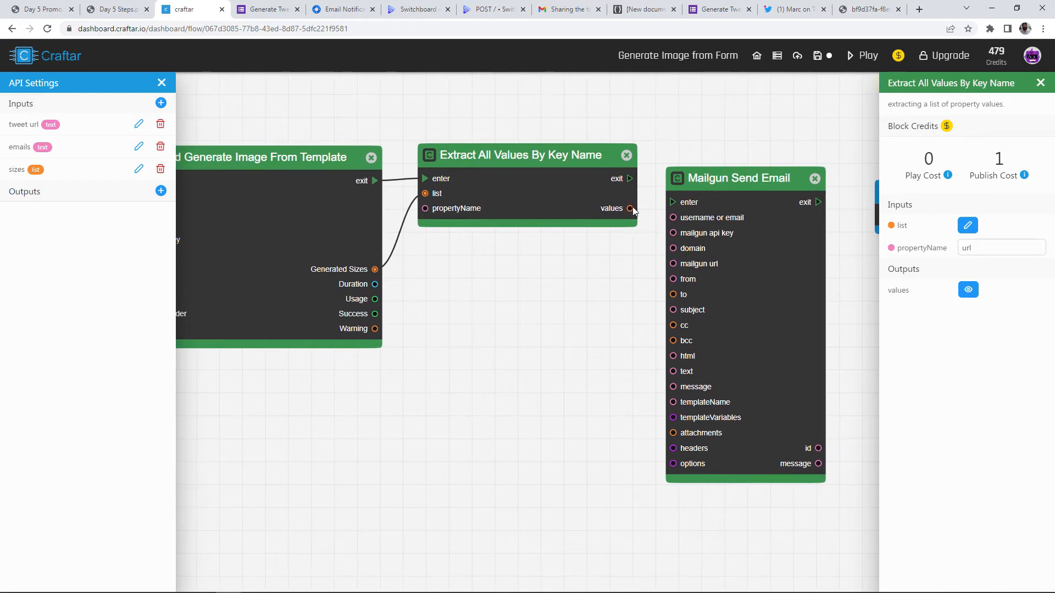
drag(633, 210, 579, 271)
drag(633, 212, 673, 434)
scroll(712, 321, down, 2)
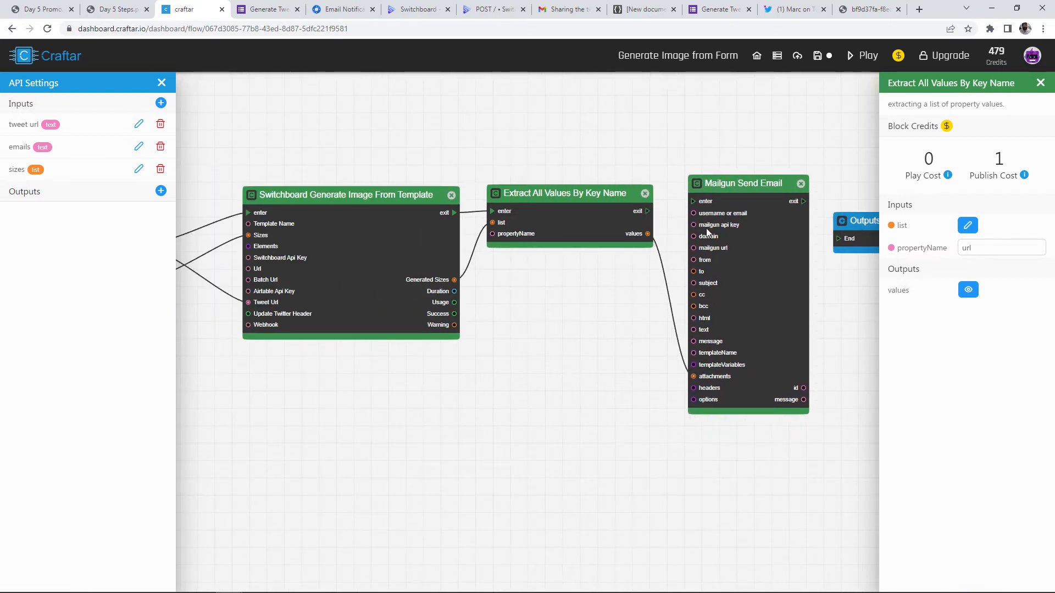
drag(607, 285, 643, 283)
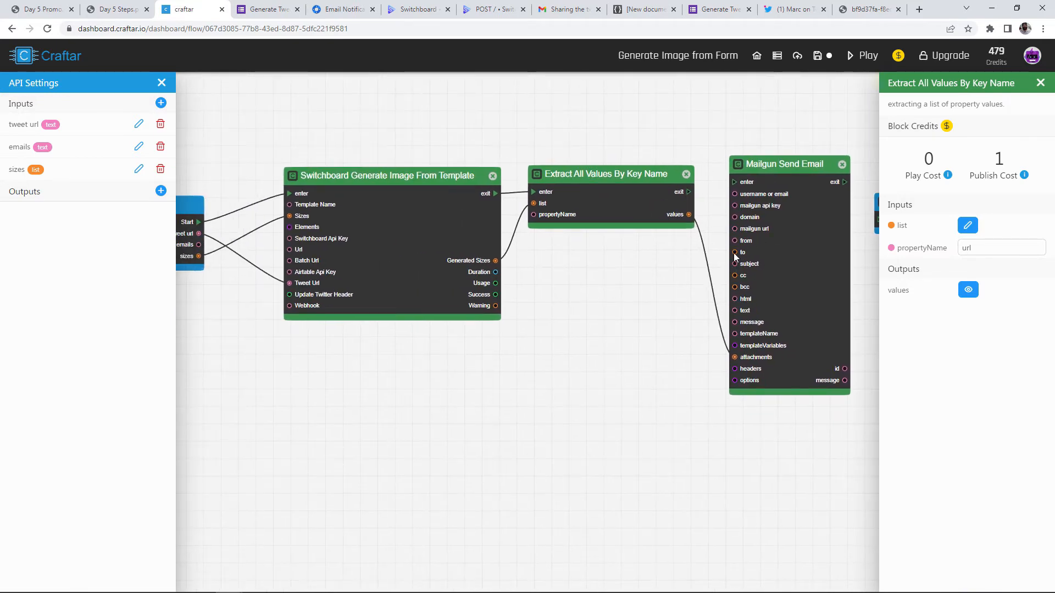
Inspect the emails input's comma-separated value in the Inputs block
drag(190, 315, 478, 269)
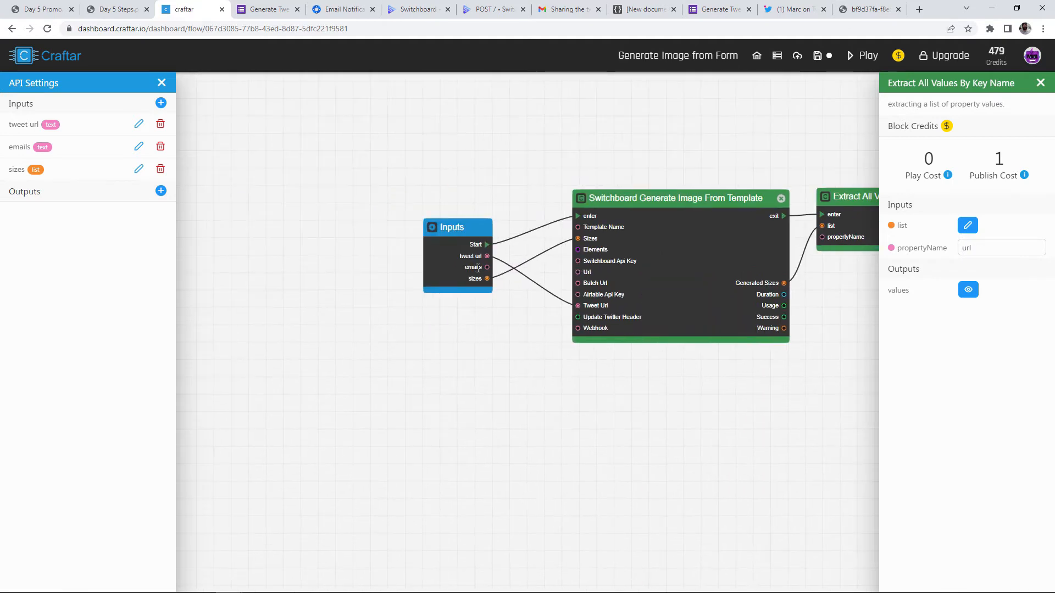
scroll(530, 277, up, 5)
click(81, 146)
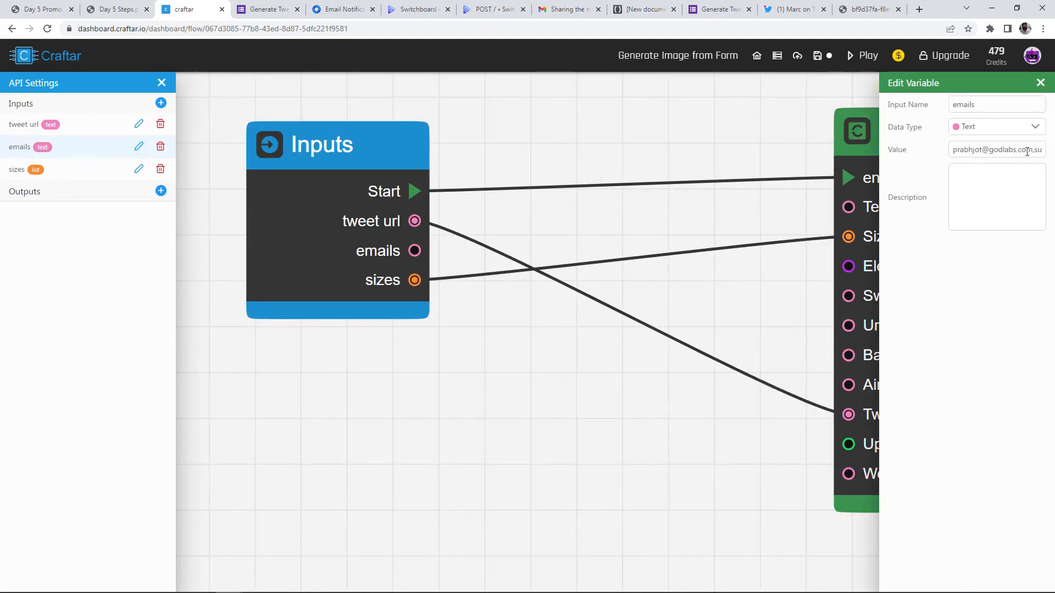
drag(1033, 151, 1042, 152)
click(1011, 148)
scroll(553, 372, down, 3)
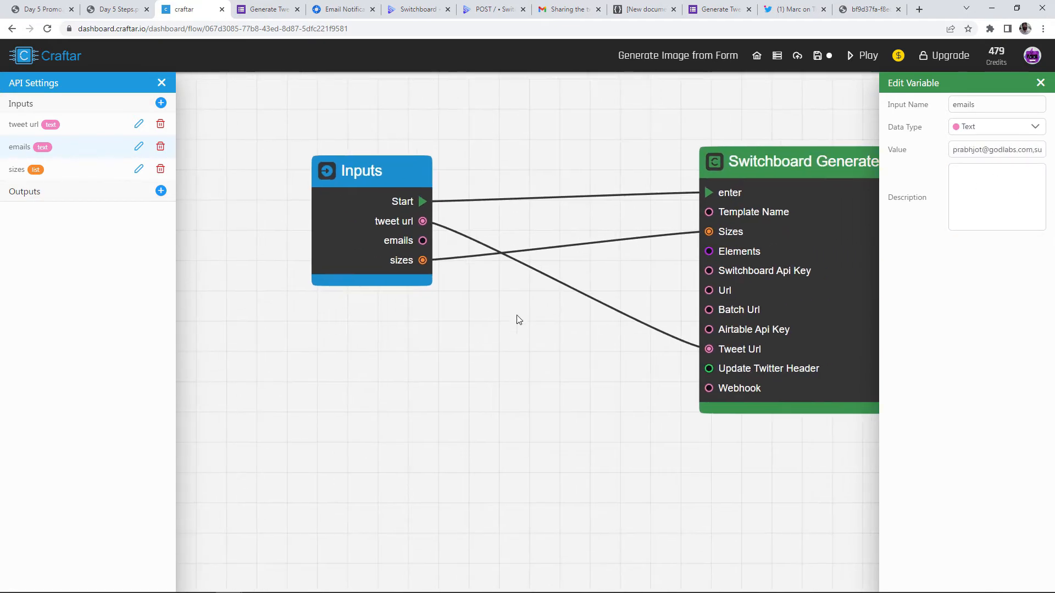
Replace the Start→Switchboard link with a Split A Text By Separator block fed by Start and emails
click(496, 200)
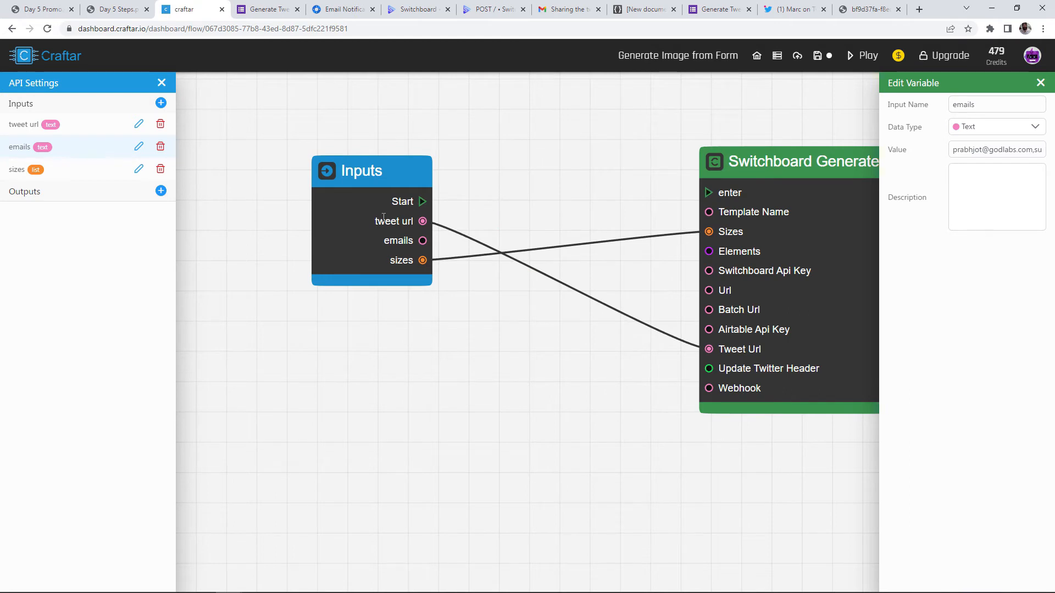
drag(376, 222, 218, 242)
right_click(397, 164)
text(split)
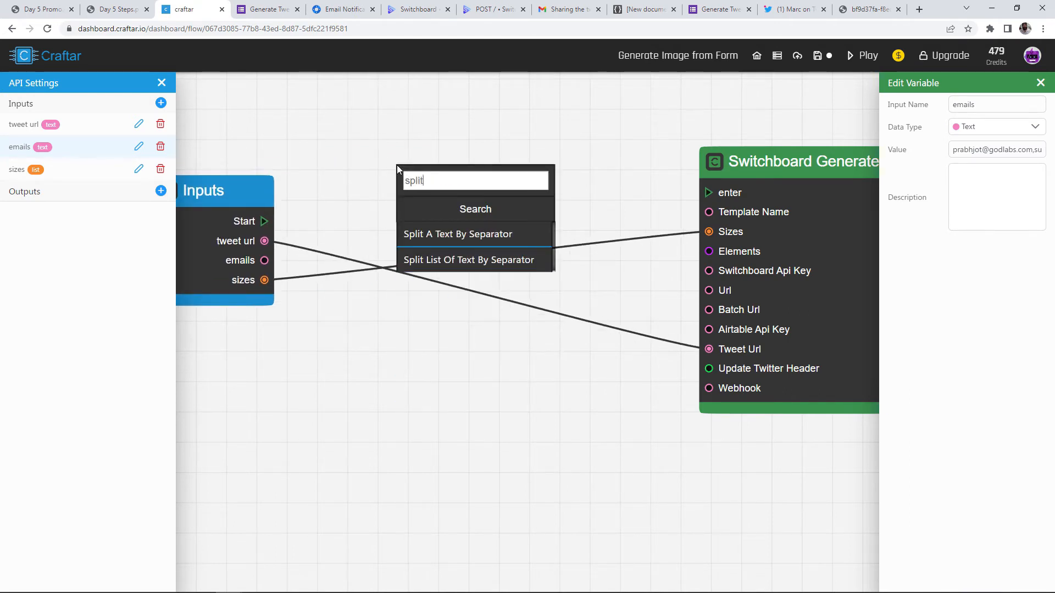
click(434, 234)
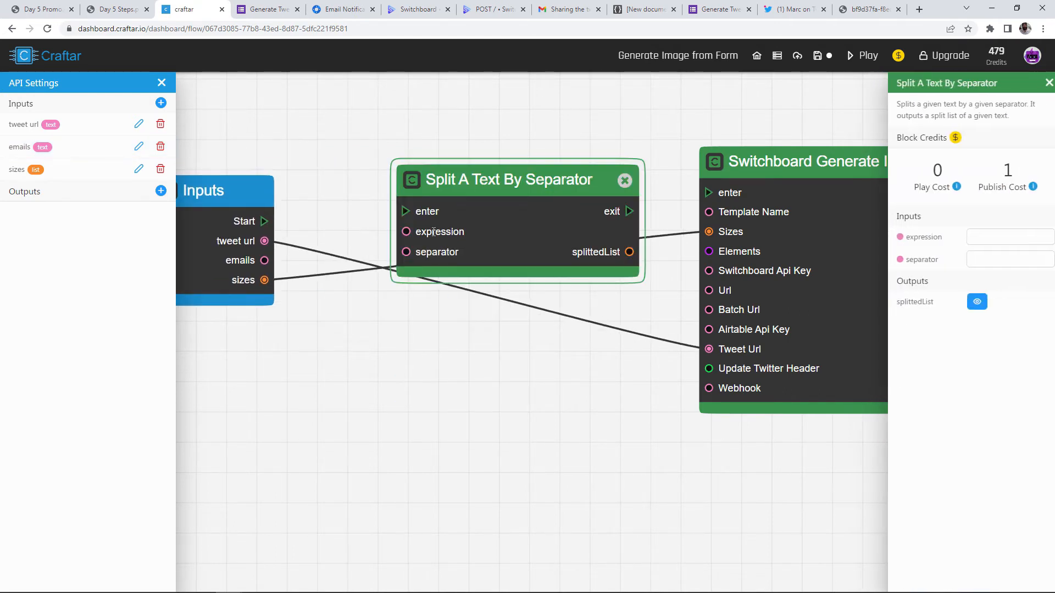
drag(478, 202, 446, 171)
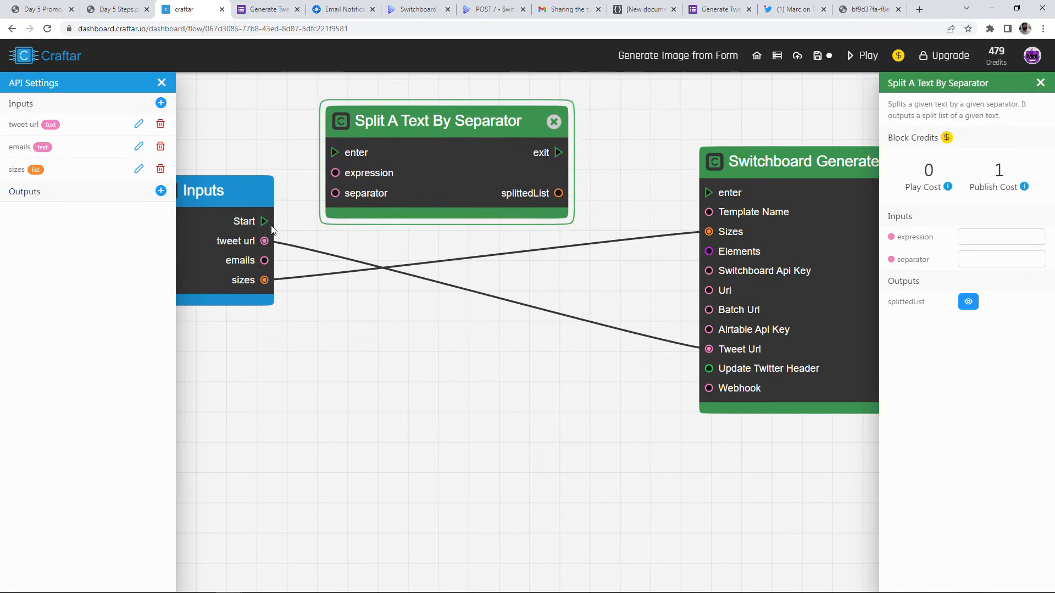
drag(265, 221, 332, 152)
drag(263, 263, 335, 174)
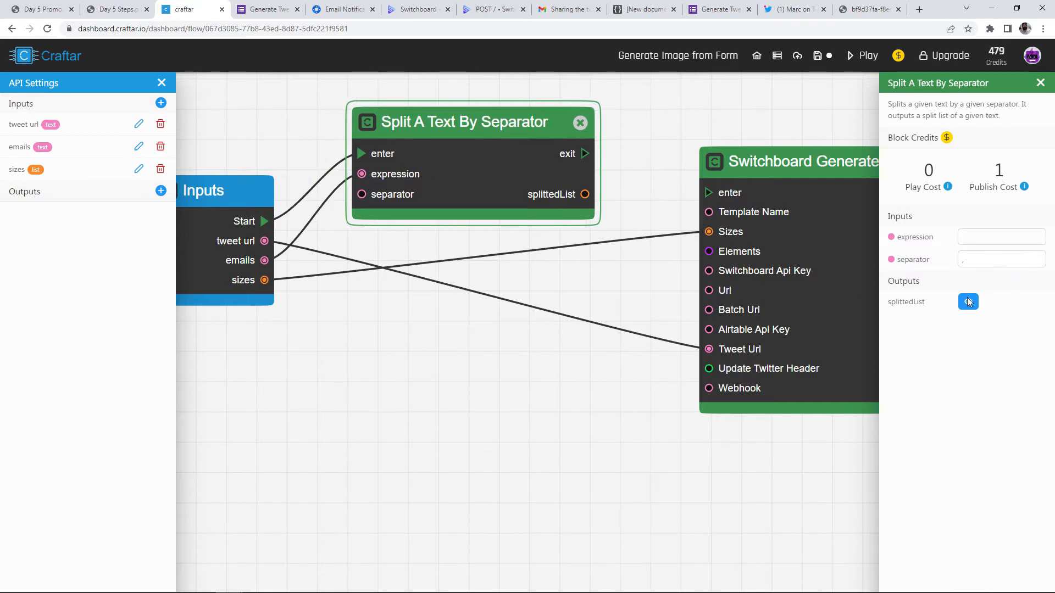
Test-run the flow and confirm splittedList holds two e-mail addresses, items 0 and 1
click(867, 56)
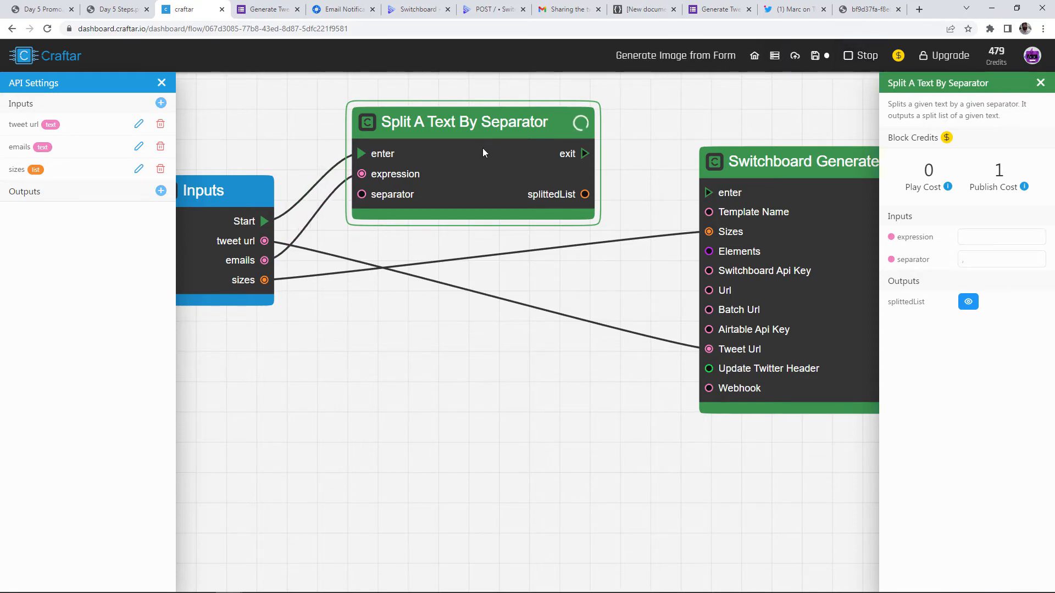
click(968, 301)
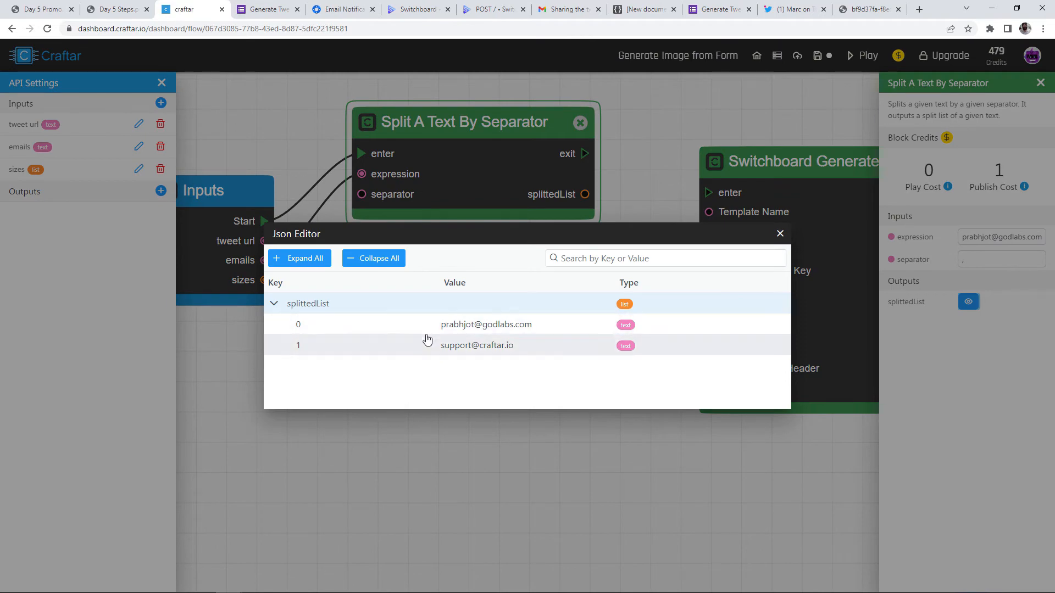
drag(443, 324, 434, 348)
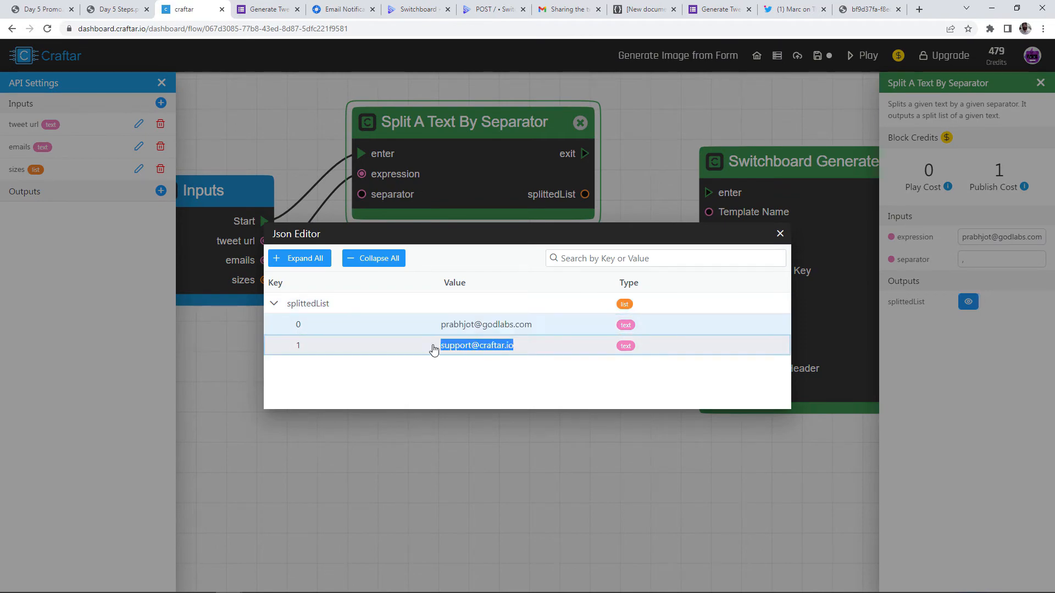
click(781, 233)
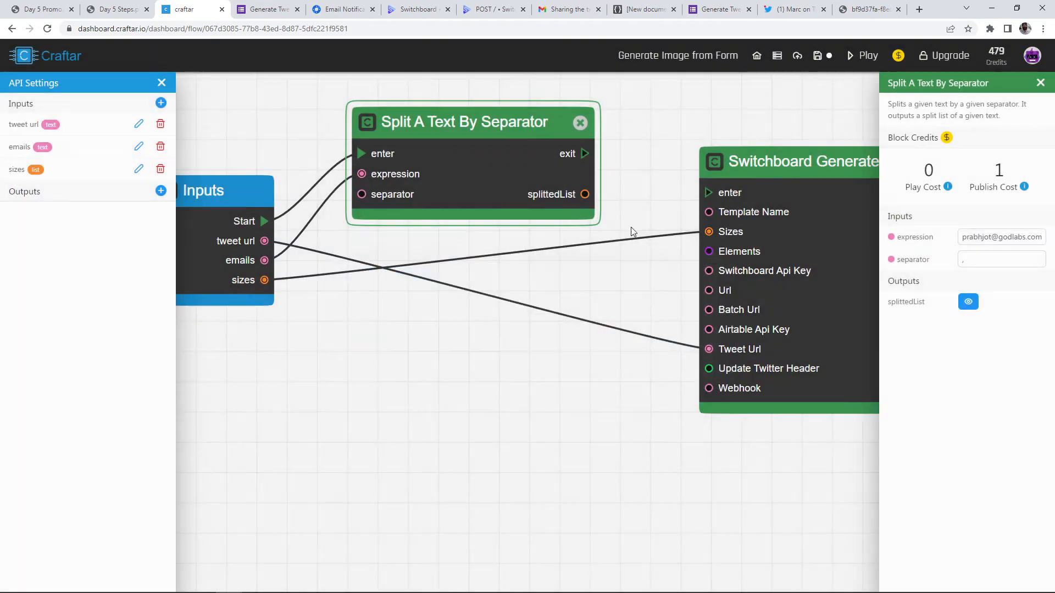
scroll(633, 231, down, 5)
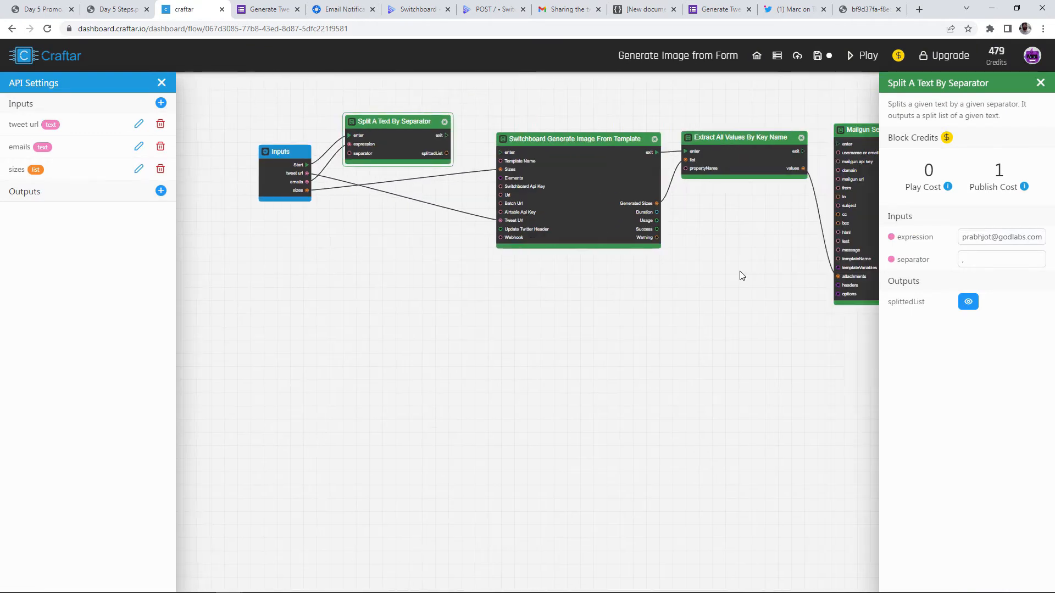
Wire the Split block's splittedList into Mailgun Send Email's to input
drag(741, 272, 626, 274)
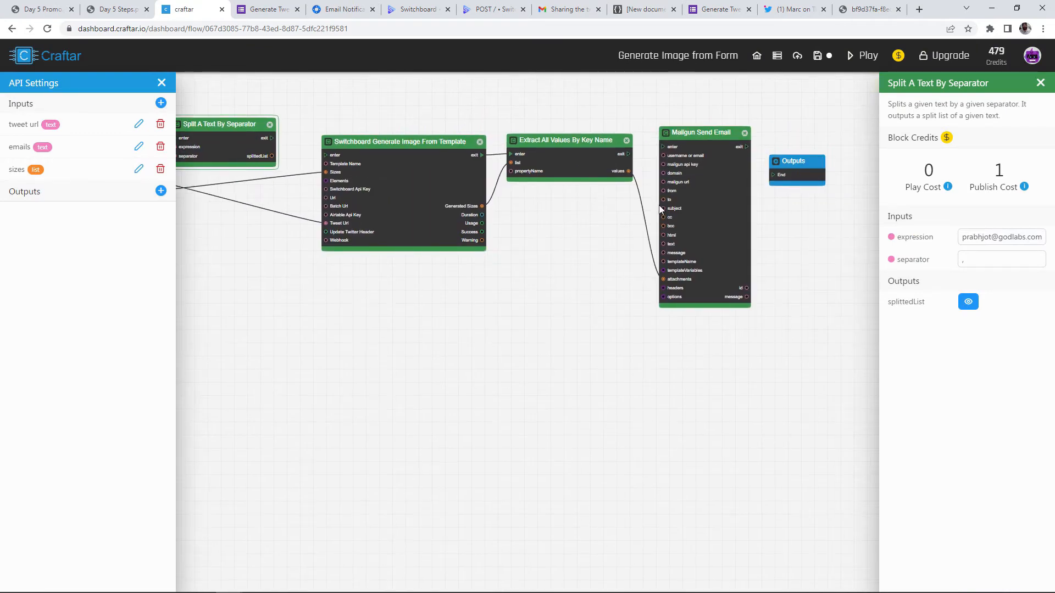
drag(208, 144, 548, 220)
scroll(604, 223, up, 3)
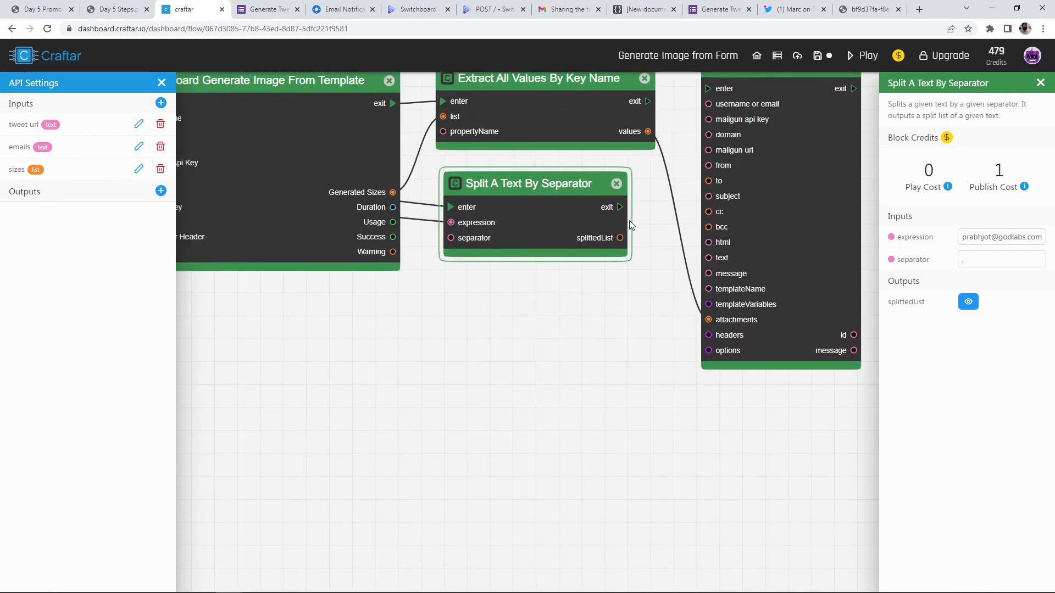
drag(620, 238, 708, 181)
scroll(608, 288, down, 3)
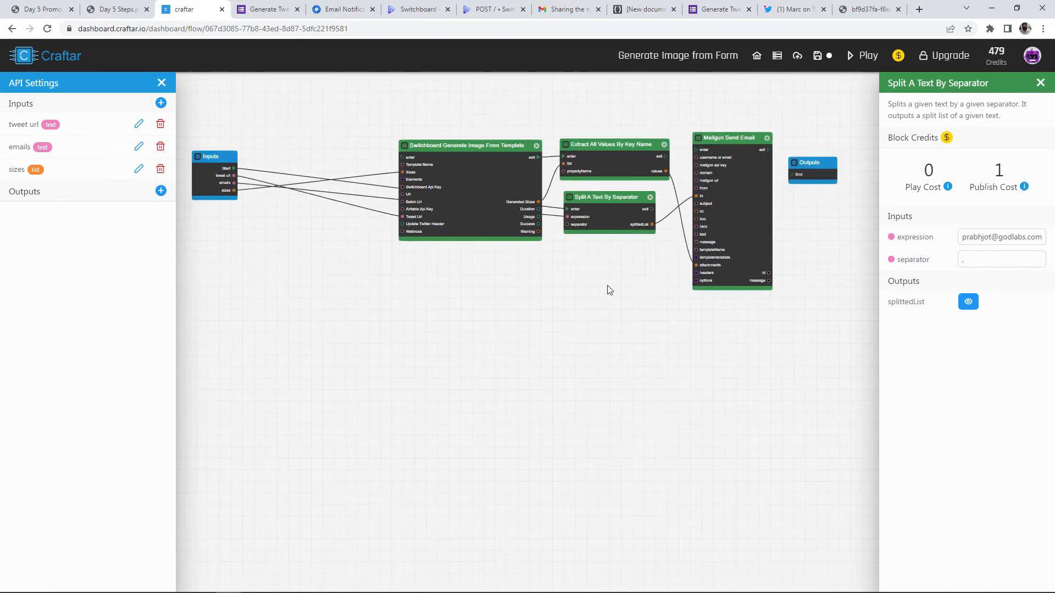
drag(659, 246, 463, 177)
scroll(413, 161, up, 2)
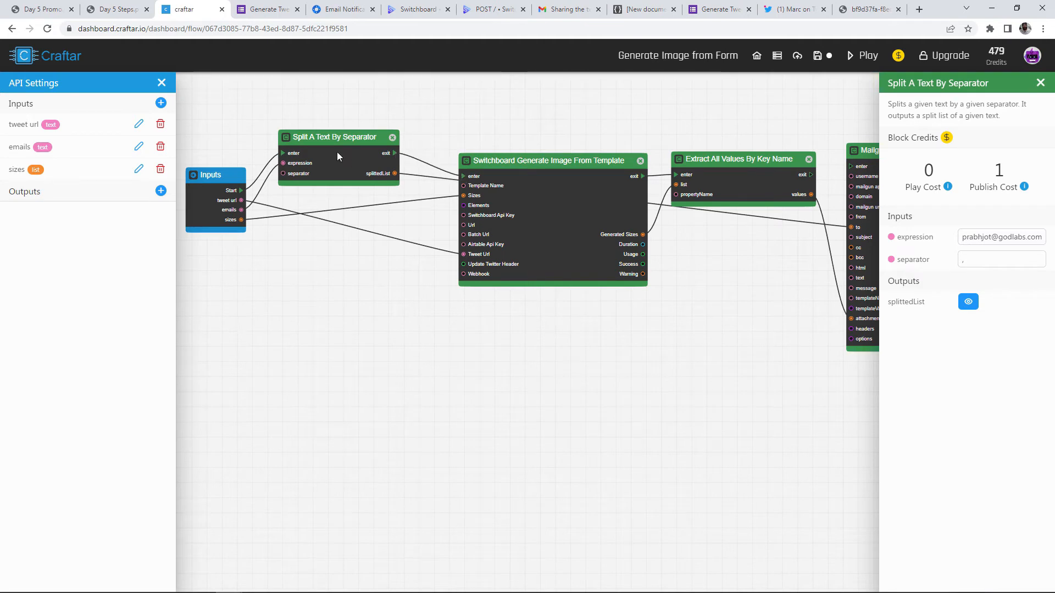
drag(337, 156, 344, 164)
Tidy the layout of the Split and Switchboard blocks and bring Mailgun and Outputs into view
drag(540, 181, 529, 180)
click(208, 199)
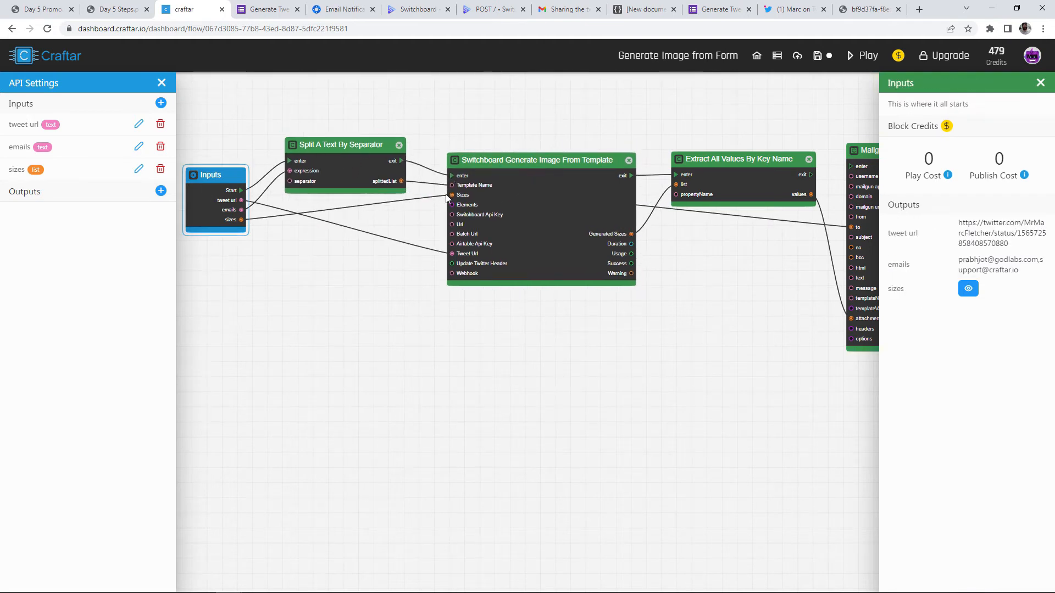
click(351, 163)
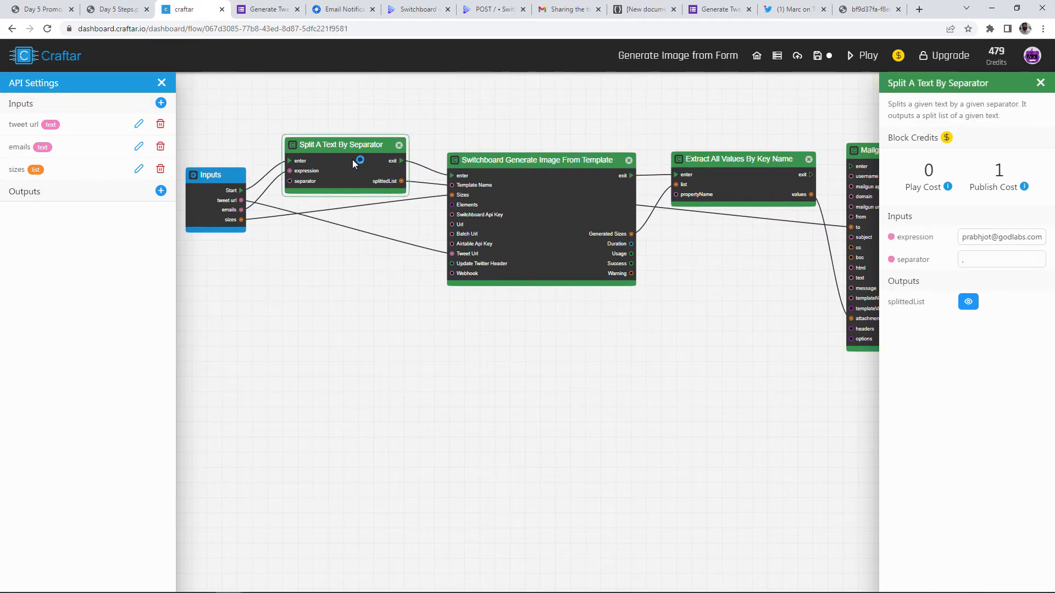
drag(354, 161, 345, 150)
drag(569, 202, 558, 190)
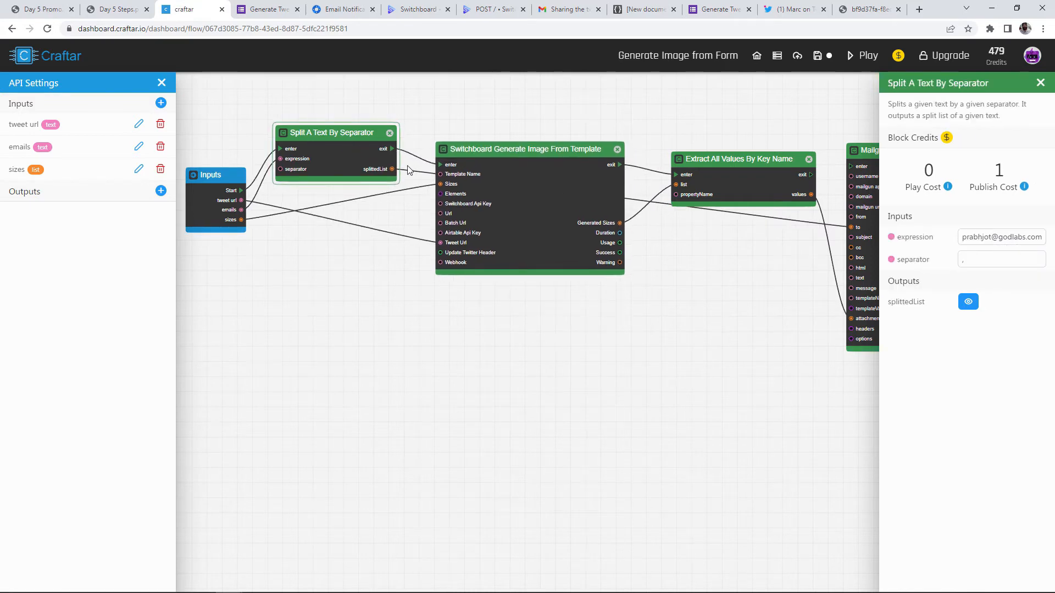
drag(358, 158, 359, 164)
drag(512, 173, 513, 178)
drag(717, 250, 612, 313)
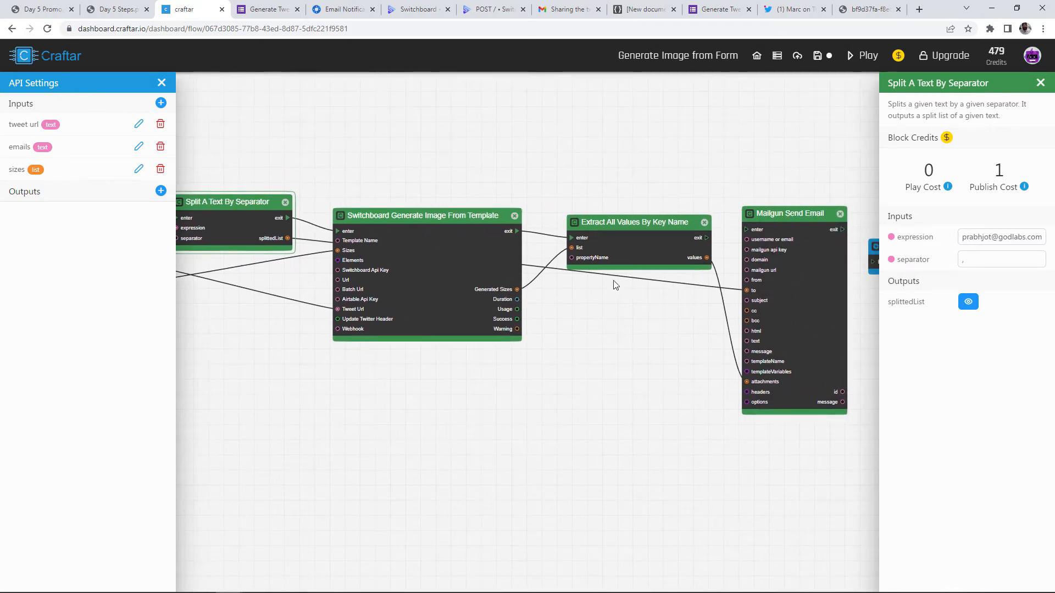
scroll(615, 286, up, 1)
drag(683, 329, 529, 349)
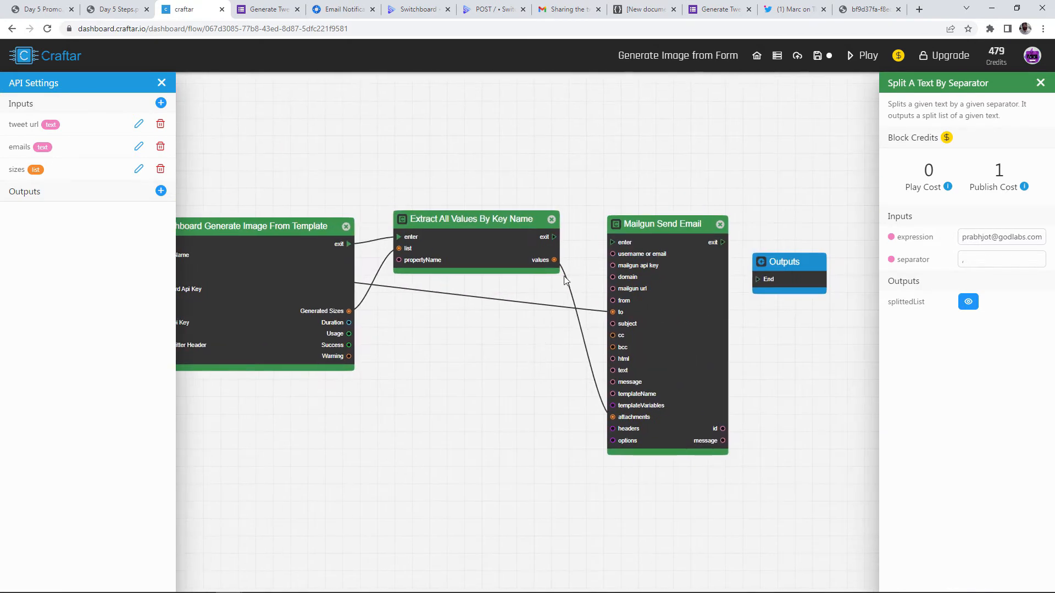
Chain Extract All Values exit into Mailgun's enter and Mailgun's exit into Outputs End
drag(554, 238, 622, 244)
scroll(611, 245, down, 2)
scroll(748, 274, up, 2)
drag(748, 273, 749, 242)
scroll(718, 239, up, 2)
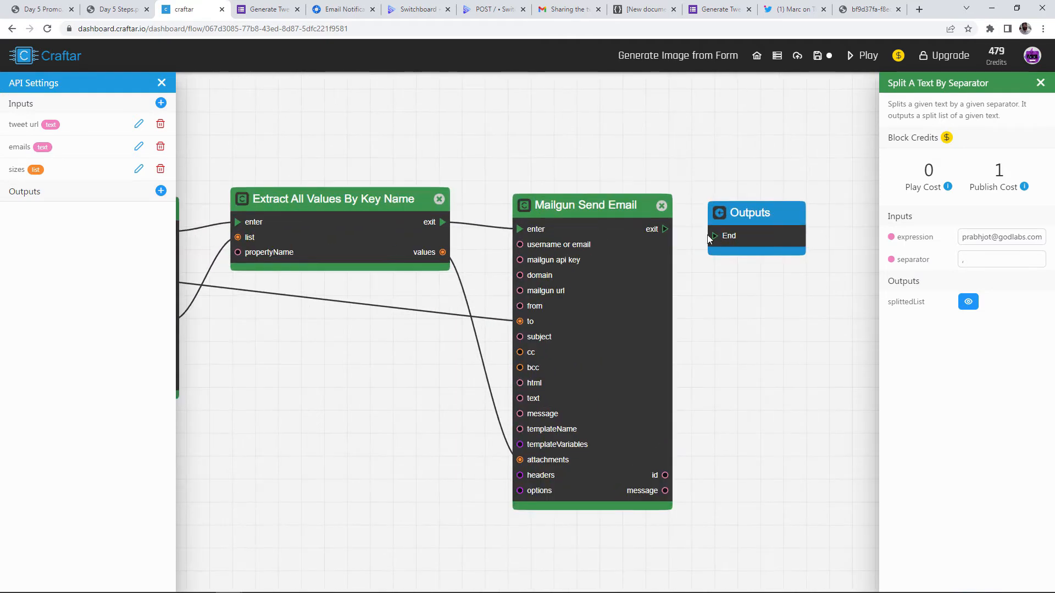
drag(664, 230, 717, 238)
scroll(723, 287, down, 2)
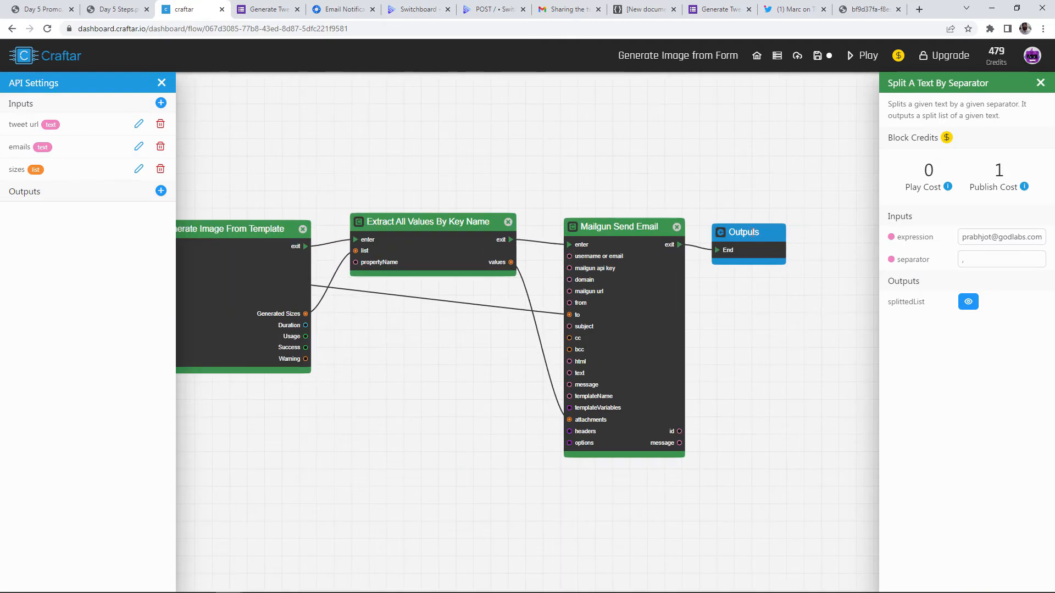
Add a flow output named success with Data Type Yes/No
click(161, 191)
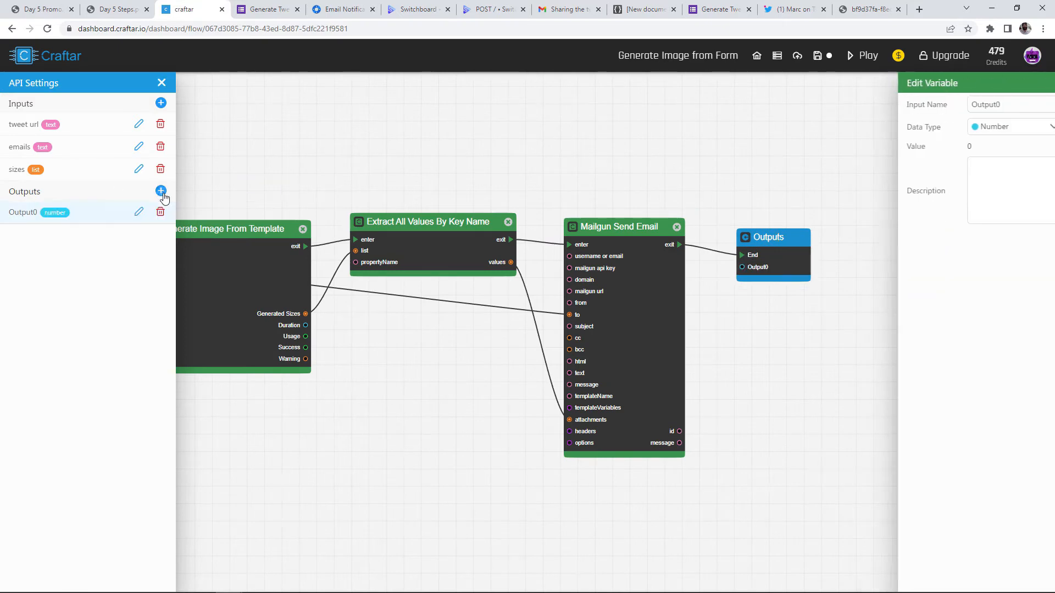
double_click(989, 103)
text(succes)
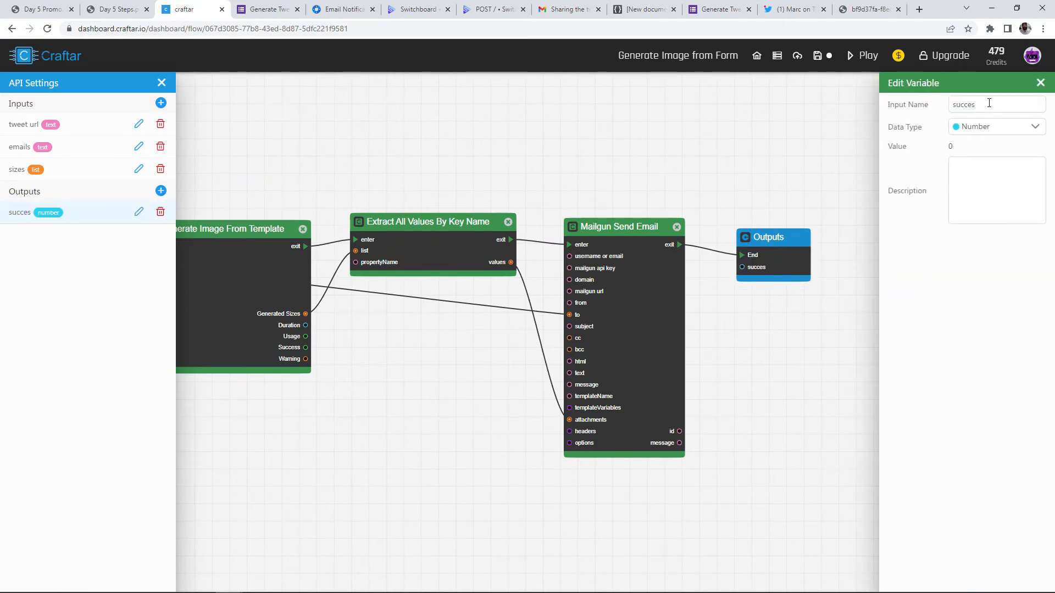
text(s)
click(978, 127)
click(965, 205)
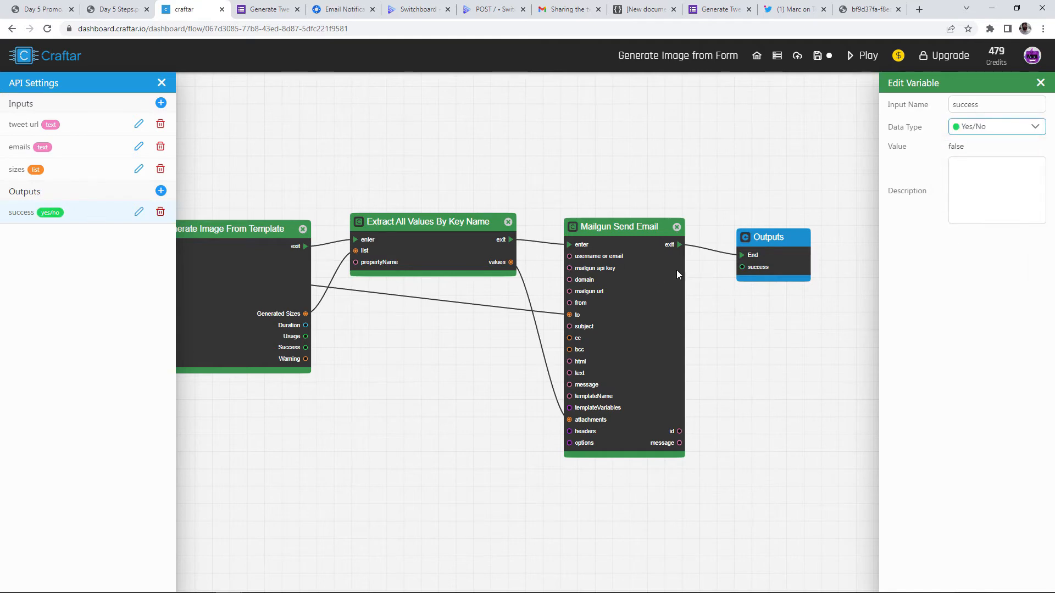
Set success to true in the Outputs block and align it with Mailgun's exit
click(758, 264)
click(971, 225)
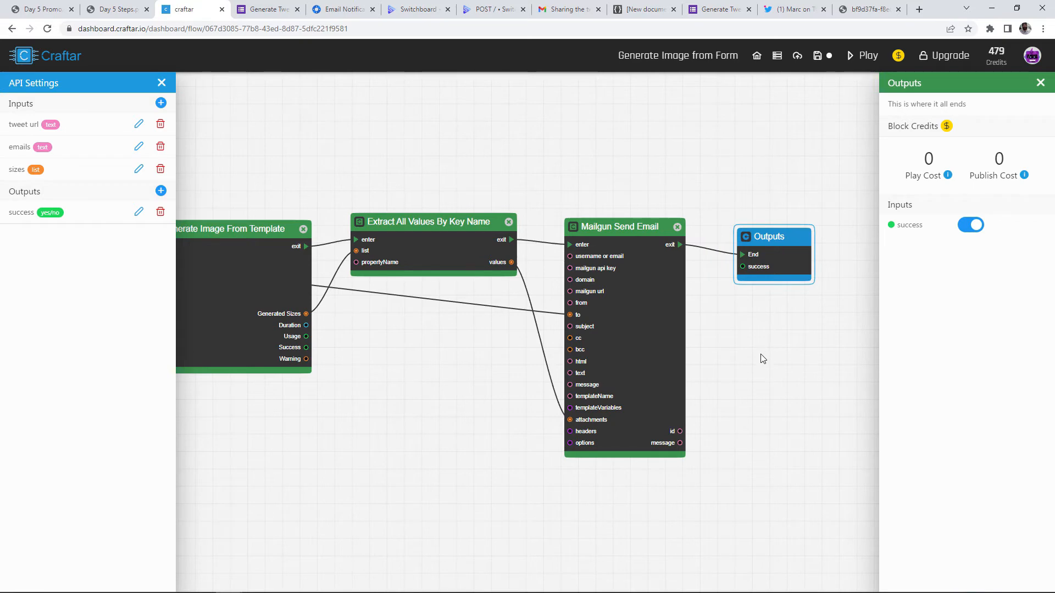
drag(768, 251, 751, 241)
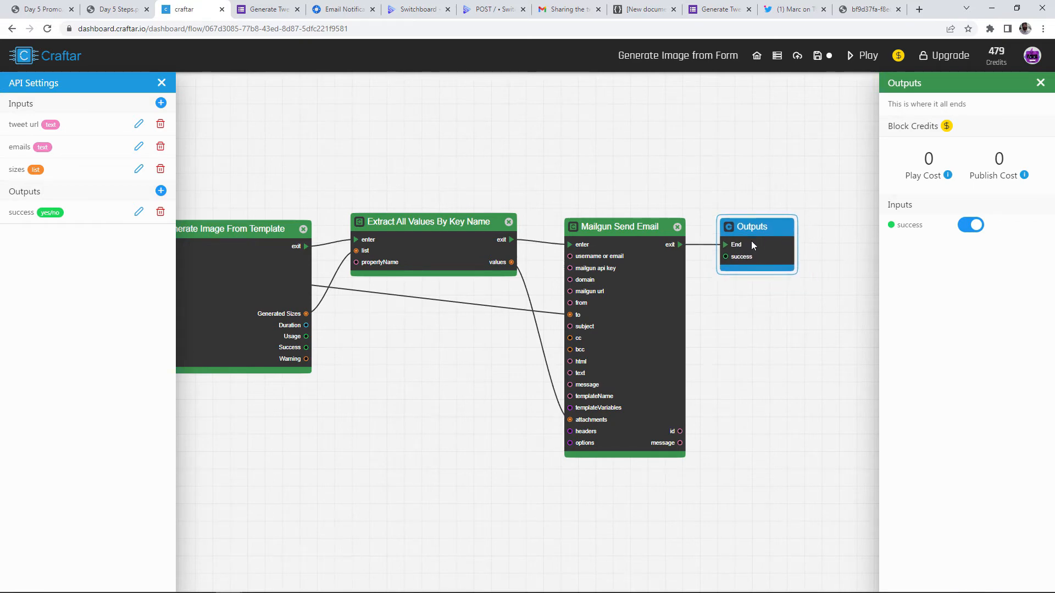
drag(352, 151, 525, 156)
scroll(525, 156, down, 4)
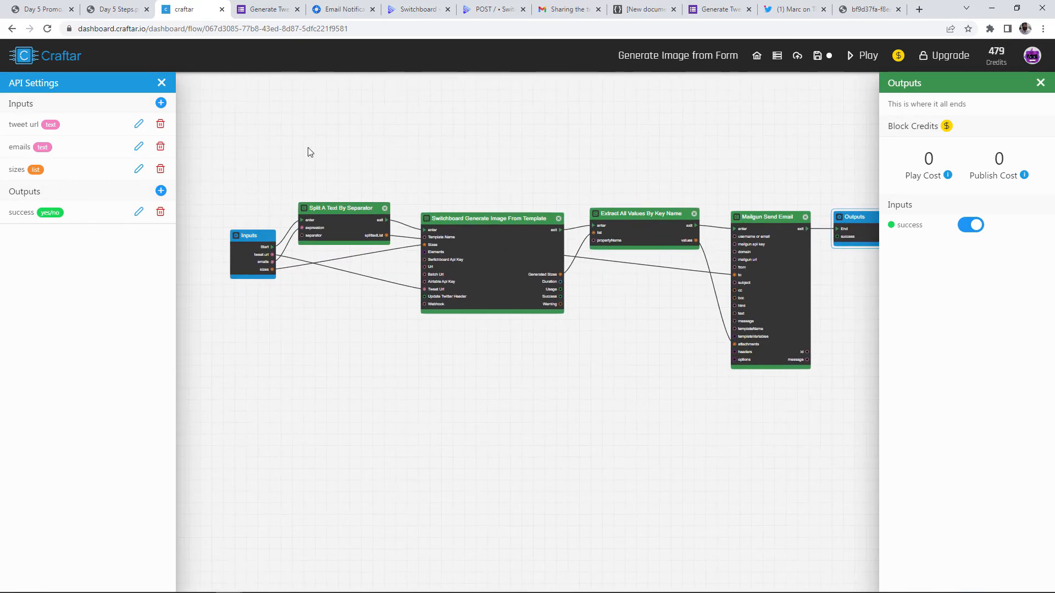
Save and run the flow, check Mailgun's queued send result, then view the received email in Gmail
click(821, 56)
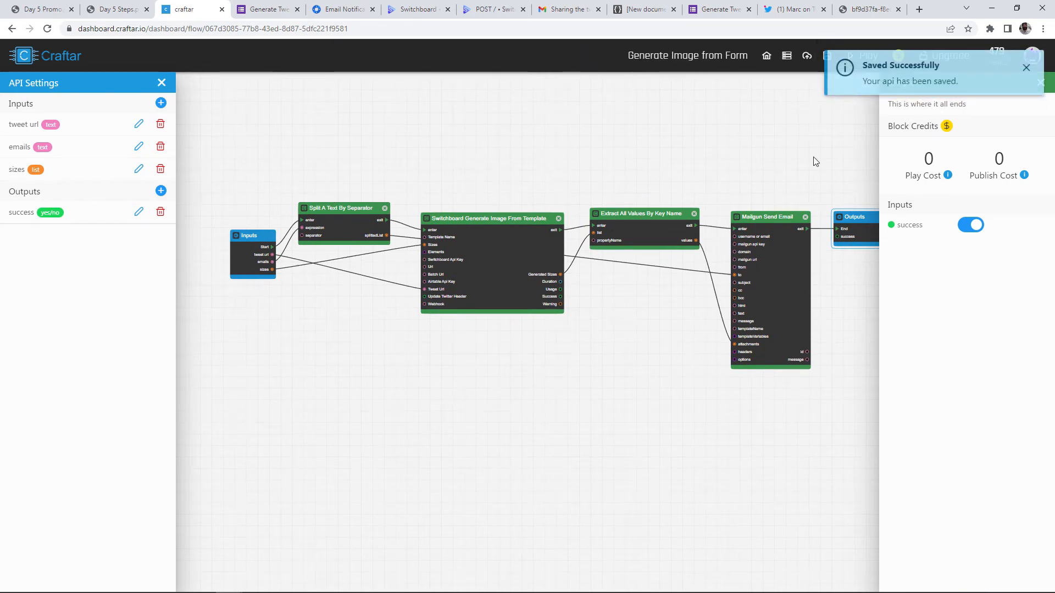
click(863, 52)
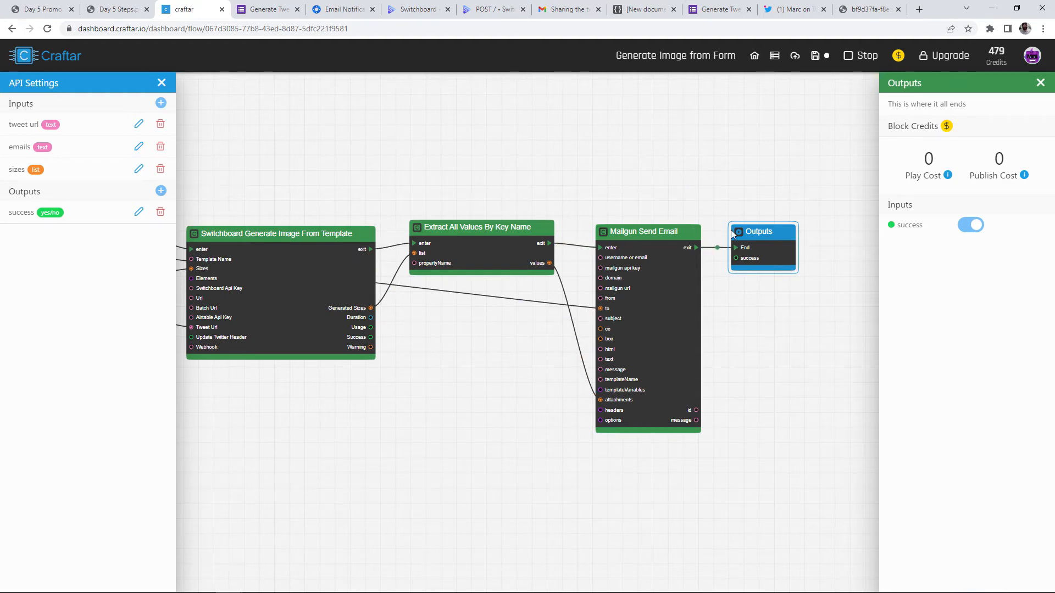
click(661, 249)
scroll(1004, 569, down, 2)
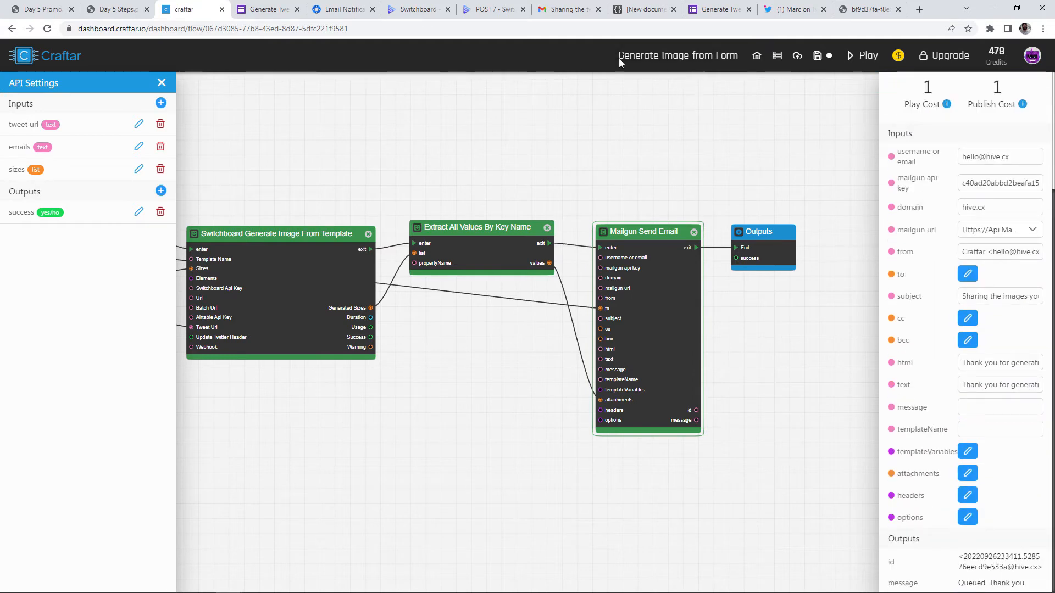
click(569, 9)
click(267, 172)
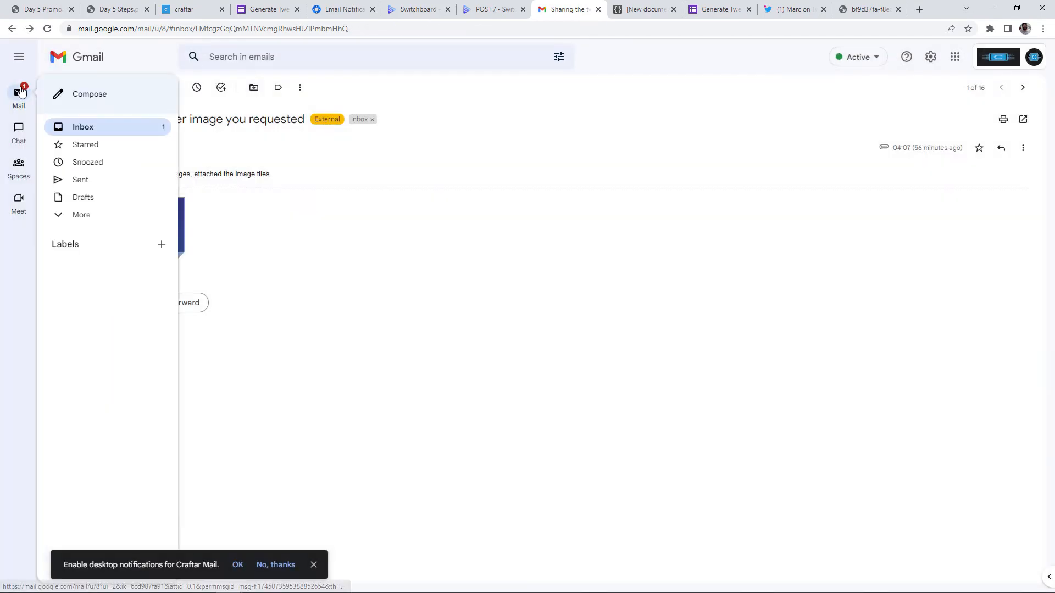
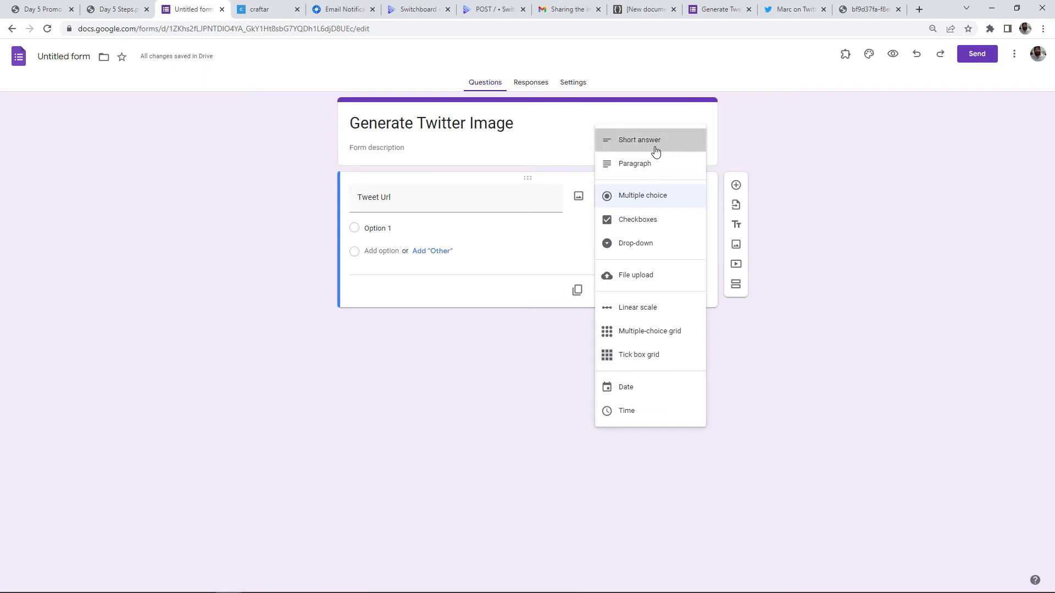
Make Tweet Url a short-answer question and add a short-answer Width question below it
click(655, 146)
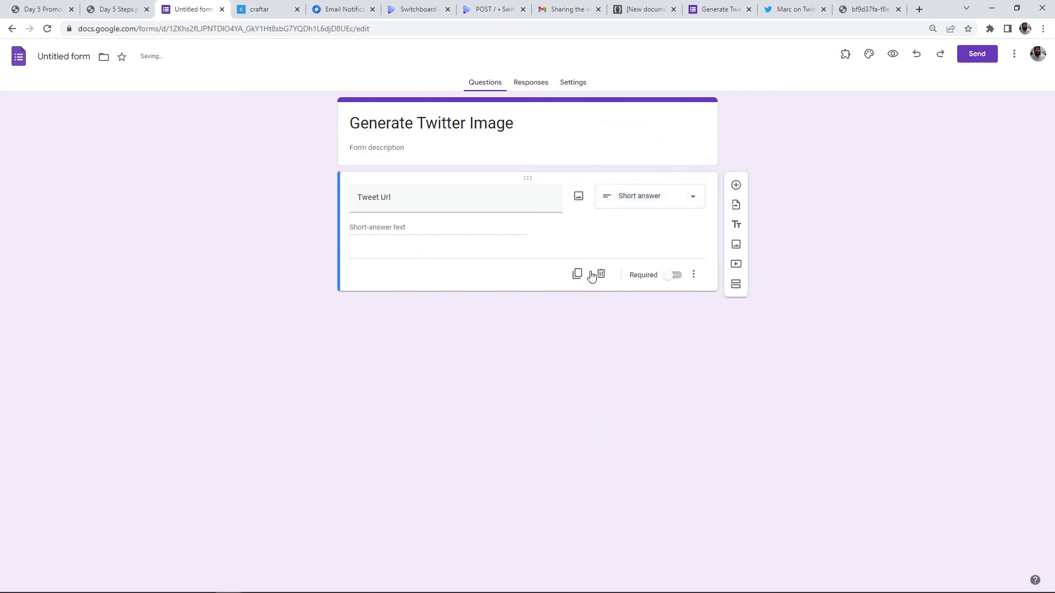
click(737, 186)
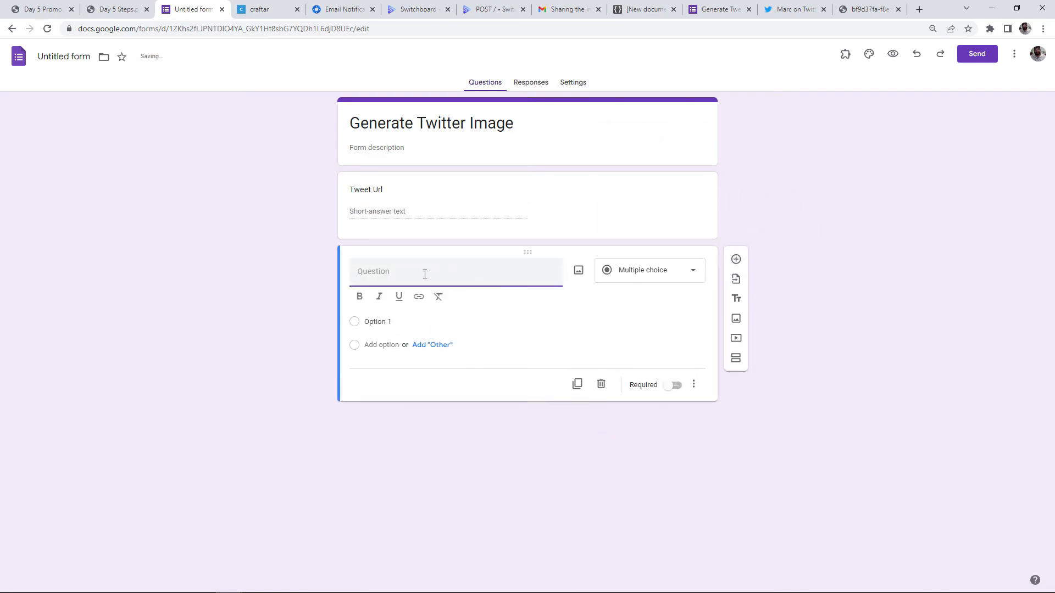
text(Wid)
key(BackSpace)
text(idth)
click(648, 270)
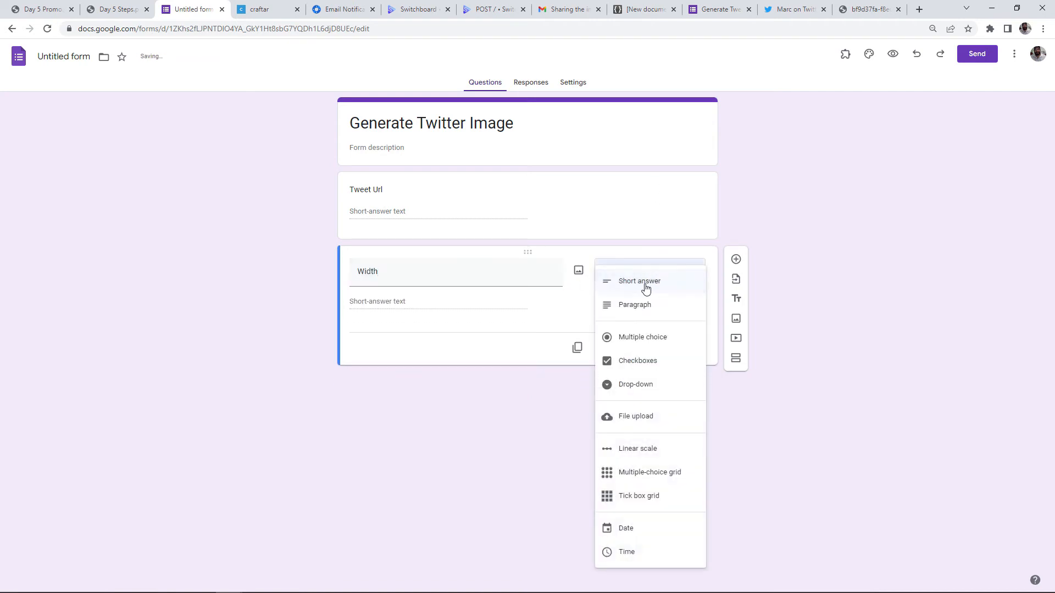
click(644, 283)
Add short-answer questions Height and Emails below Width
click(736, 260)
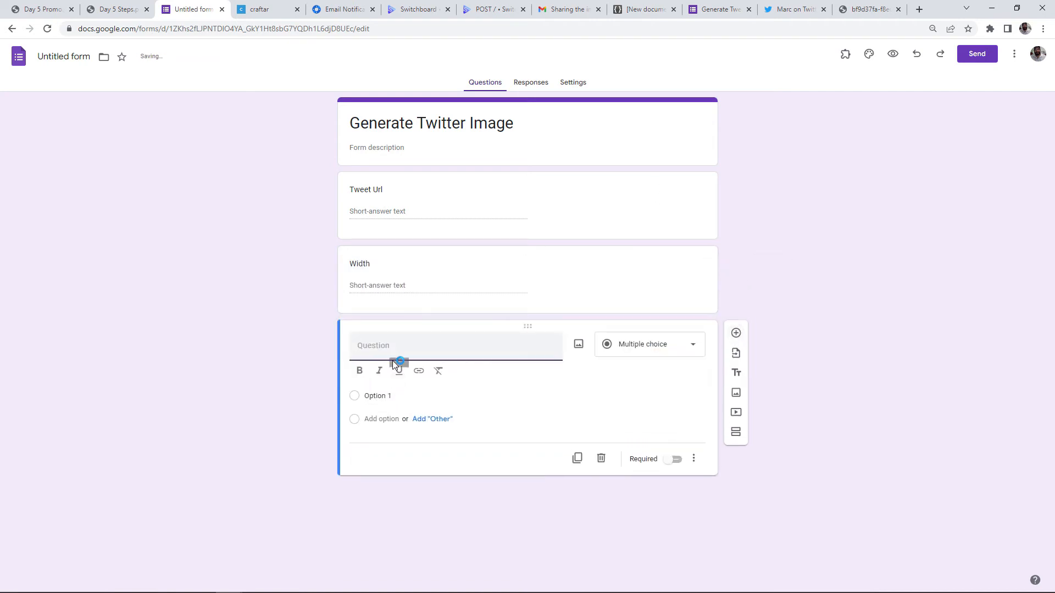
text(Height)
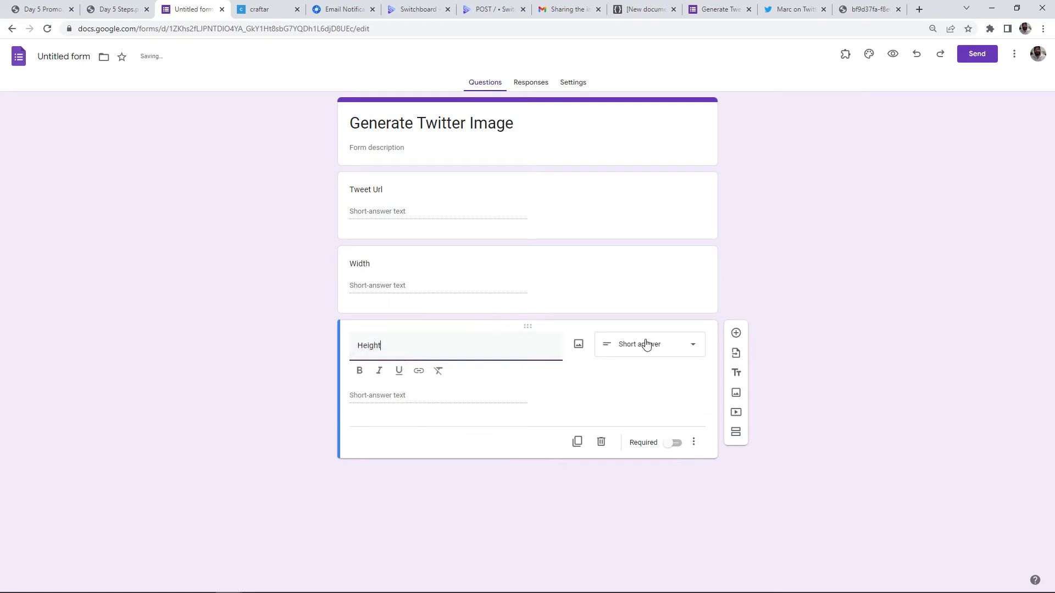
click(649, 344)
click(658, 283)
click(736, 334)
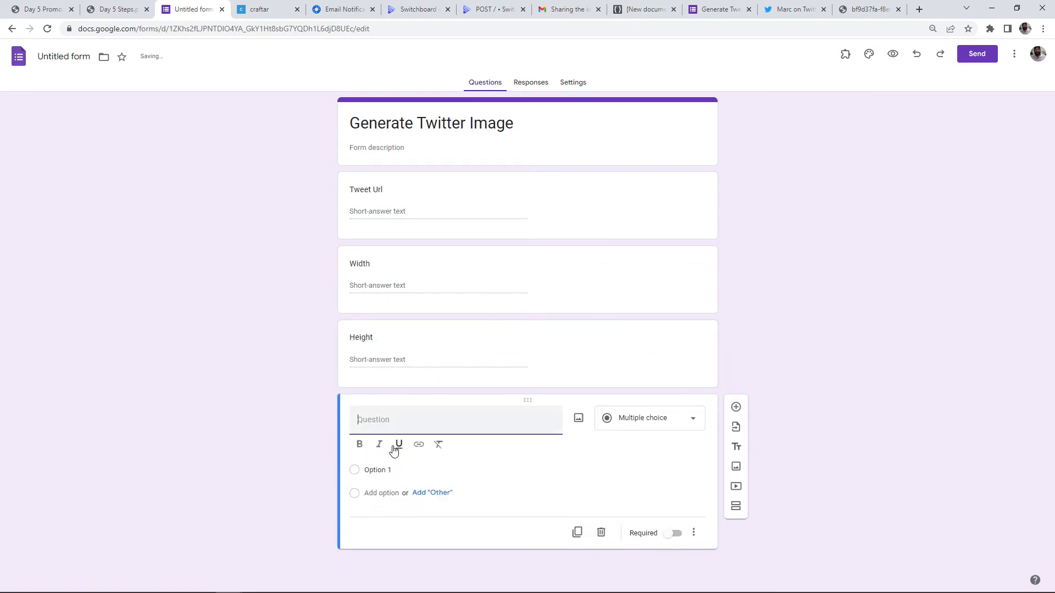
text(Emails)
click(608, 424)
click(616, 286)
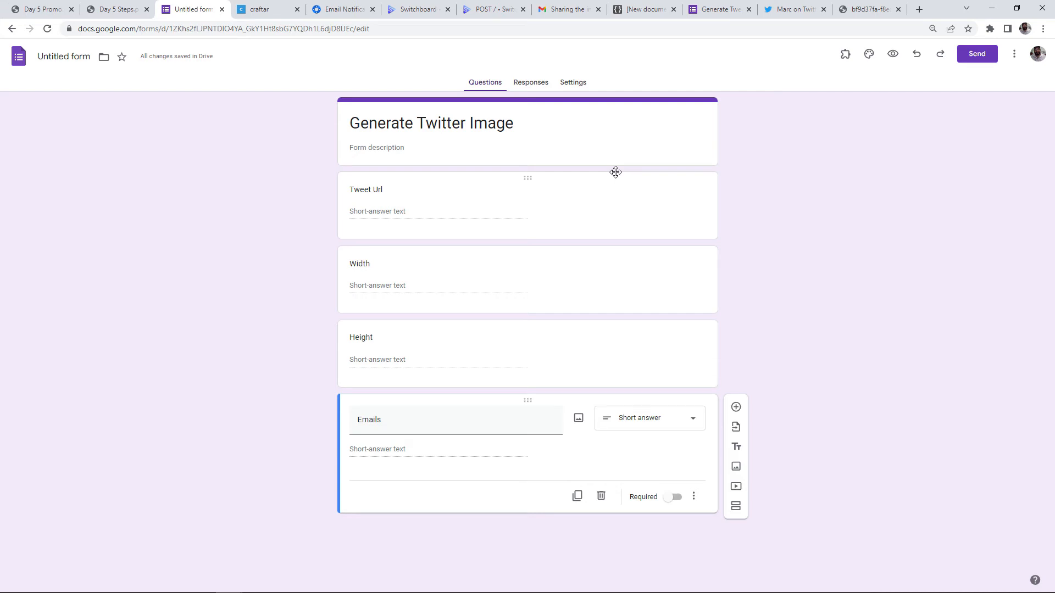
Look over the Email Notifications for Google Forms Marketplace listing, then return to the Generate Twitter Image form
click(344, 10)
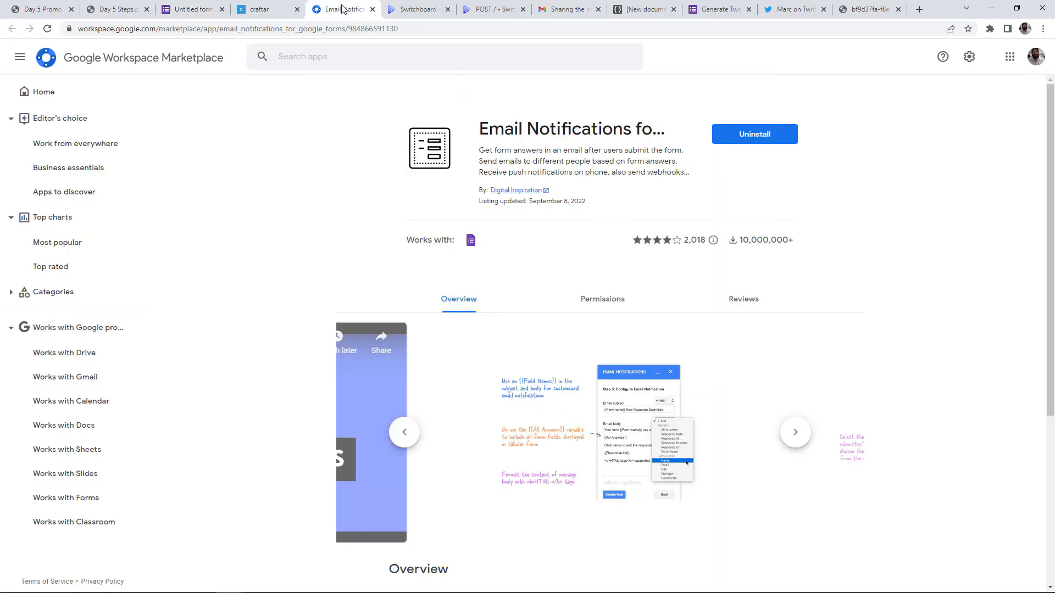
drag(489, 131, 613, 132)
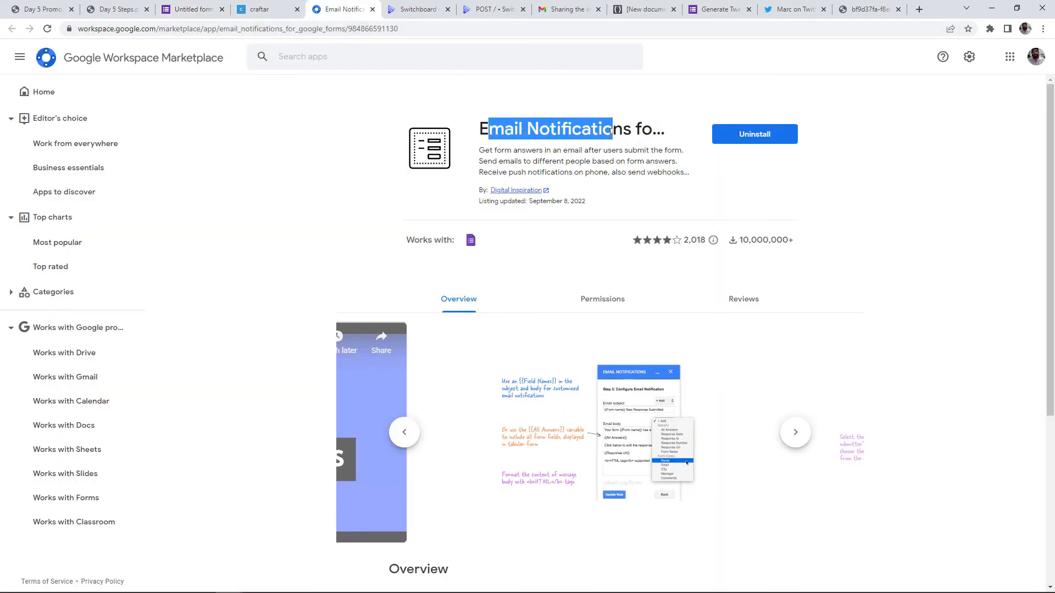
click(642, 135)
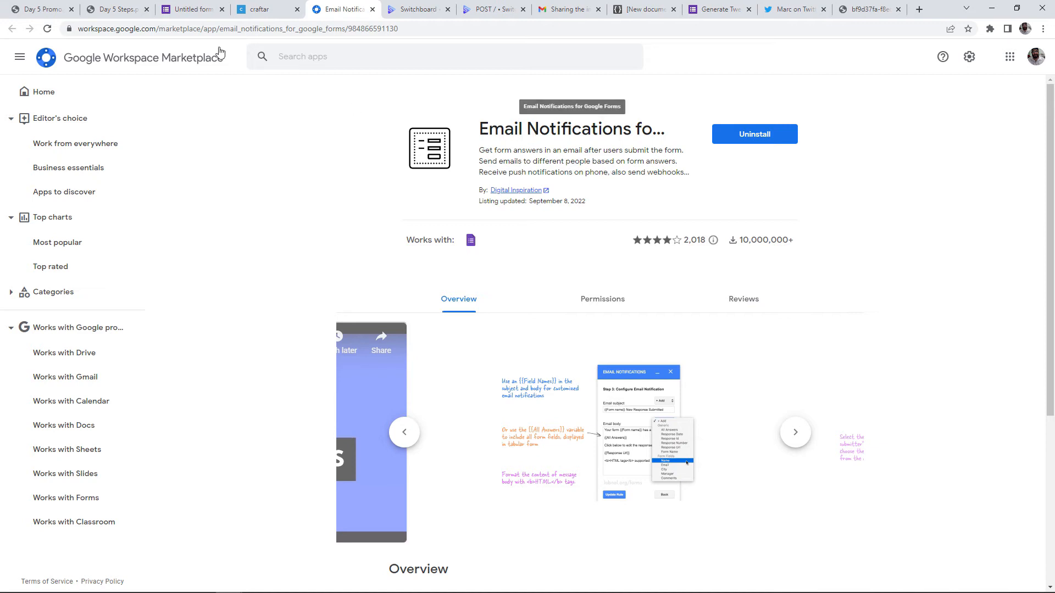
key(ctrl+3)
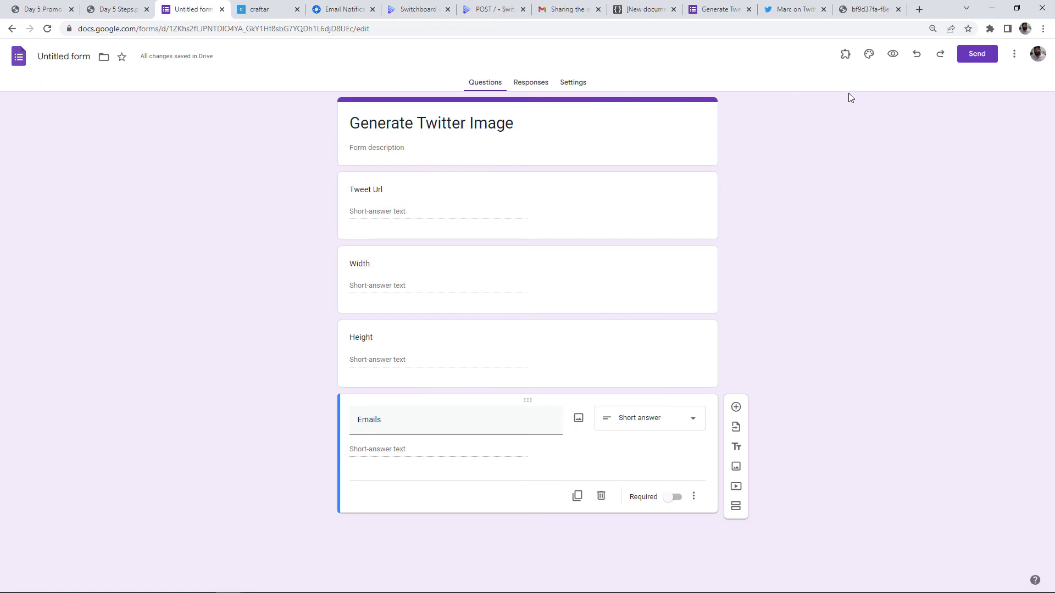
Enable notifications for this form through the Email Notifications for Google Forms add-on
click(847, 59)
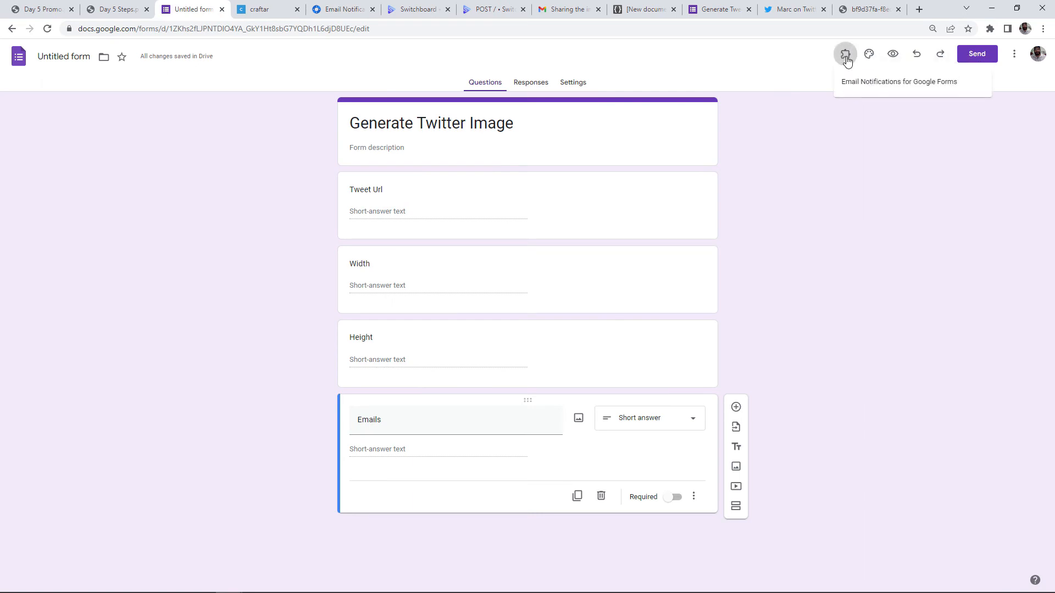
click(847, 82)
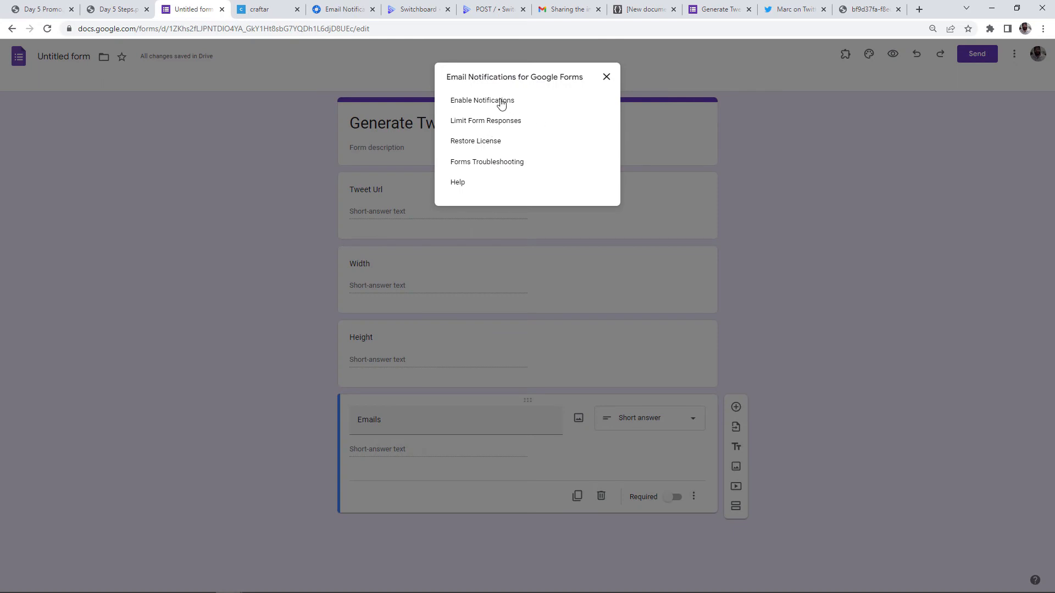
click(501, 102)
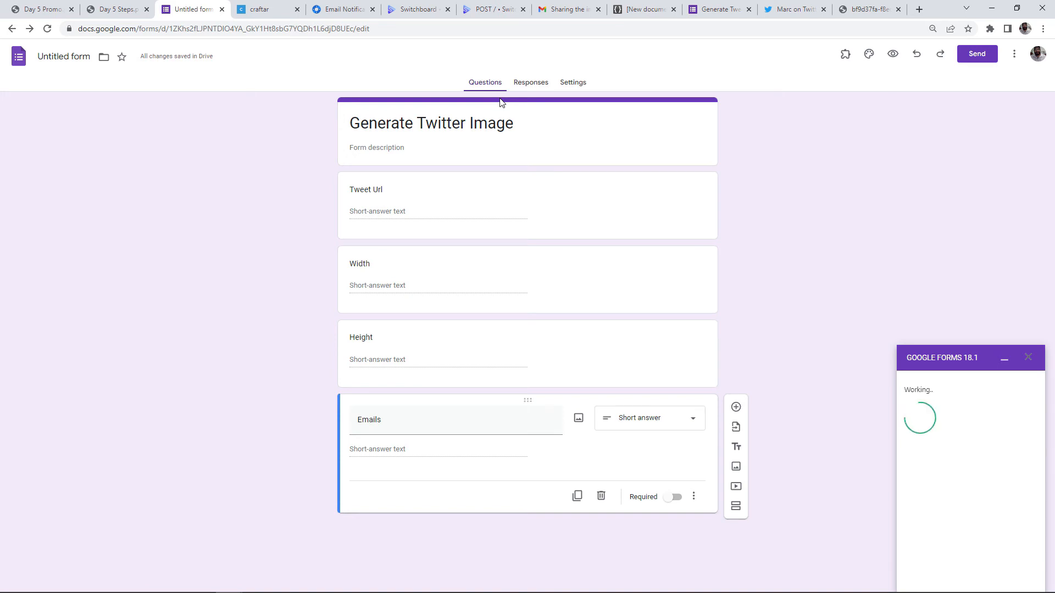
click(1004, 360)
Open the add-on's Webhooks for Google Forms settings
click(845, 53)
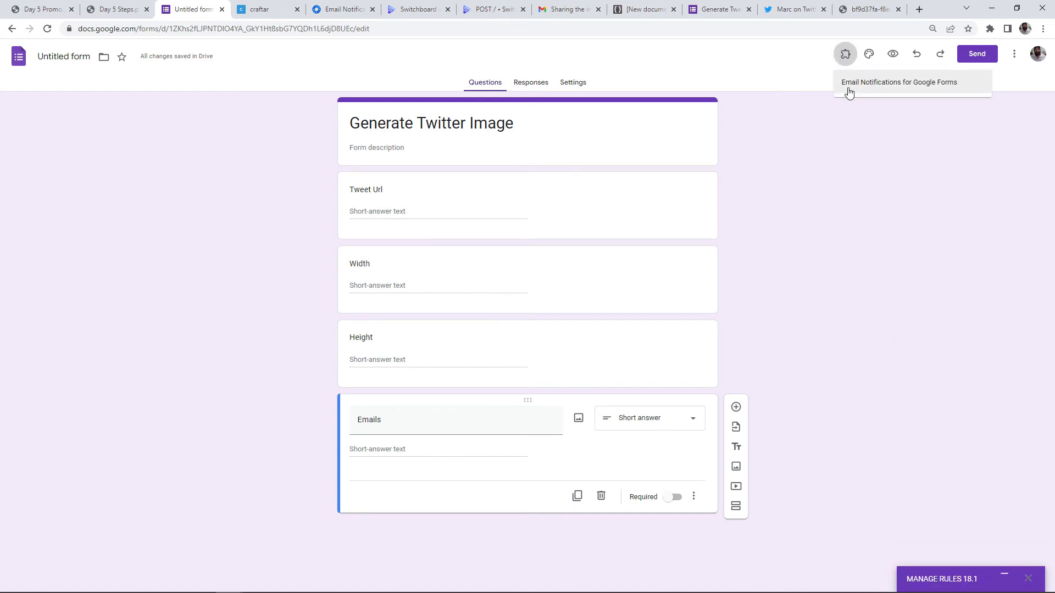
click(848, 88)
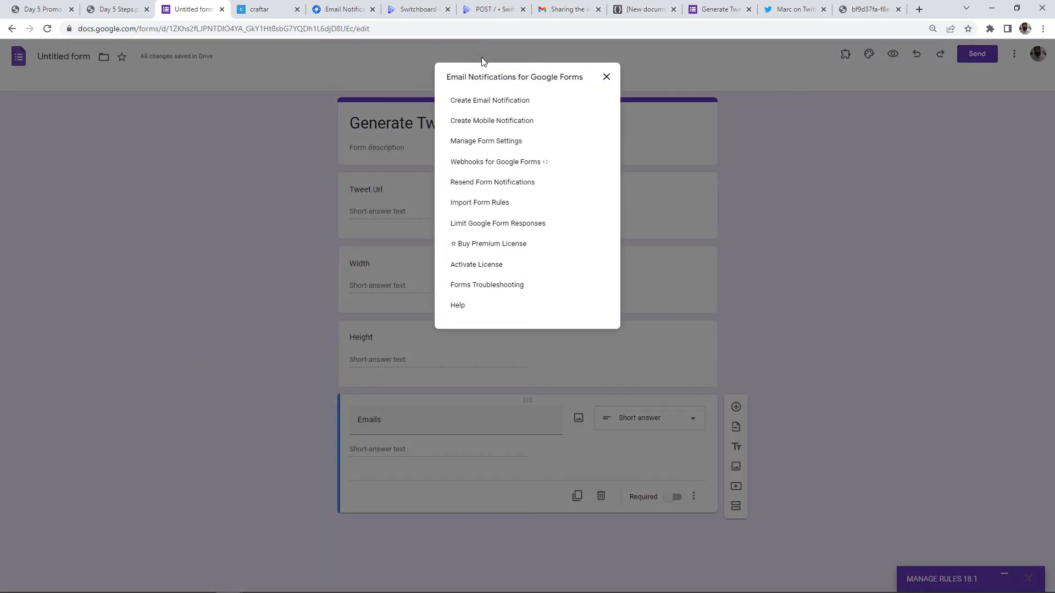
click(499, 164)
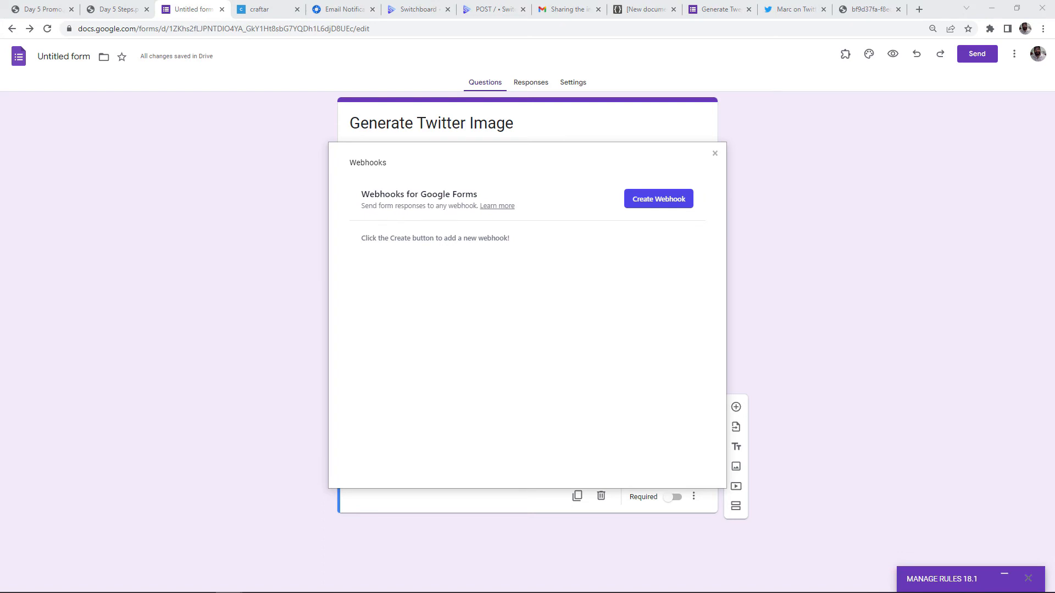
Create a new webhook named Craftar using the POST method
click(654, 201)
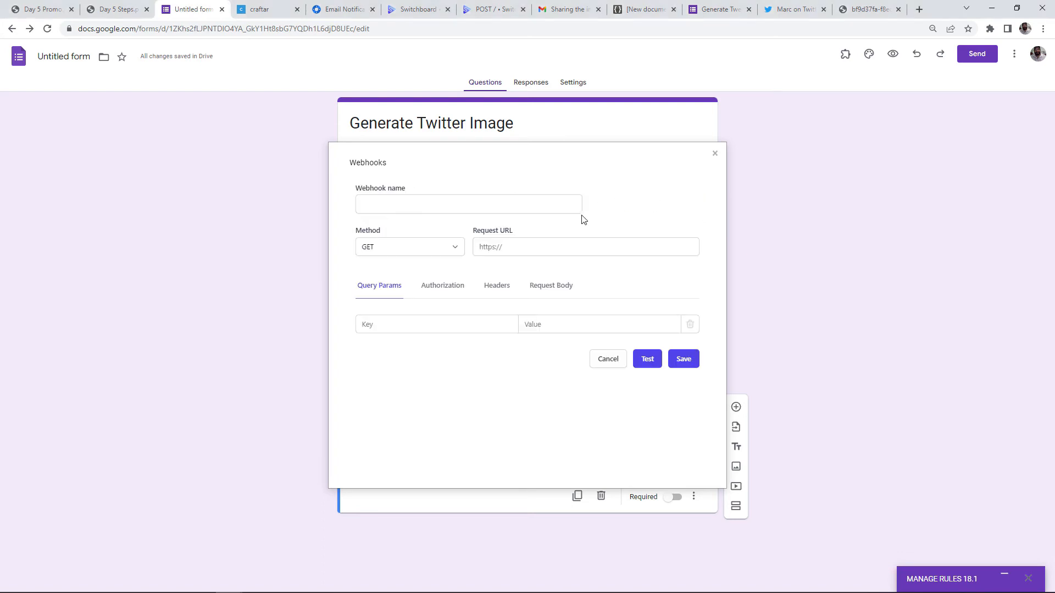
click(421, 213)
text(Cr)
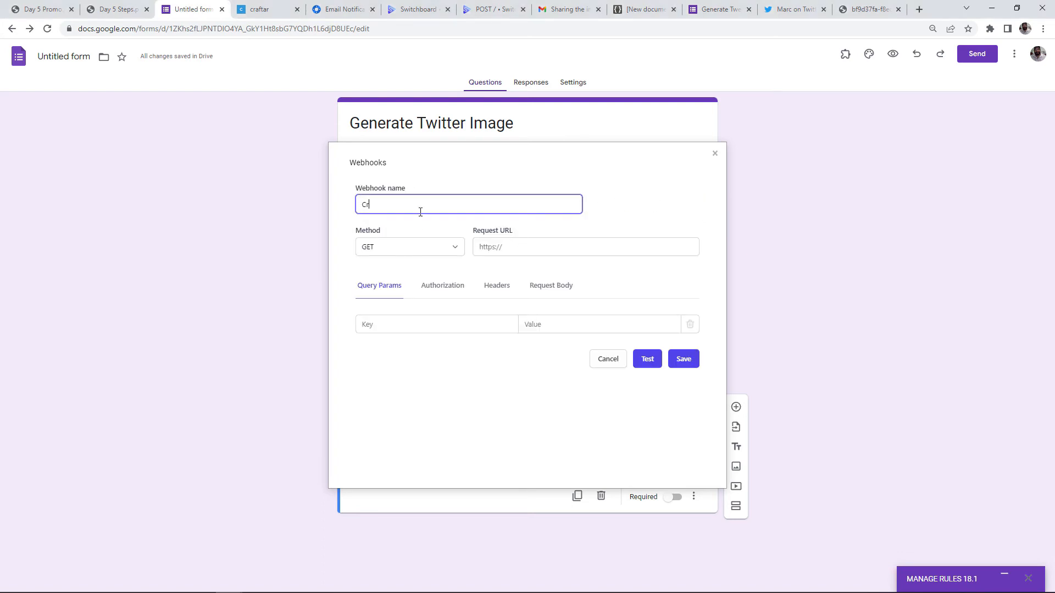
text(aftar)
click(417, 246)
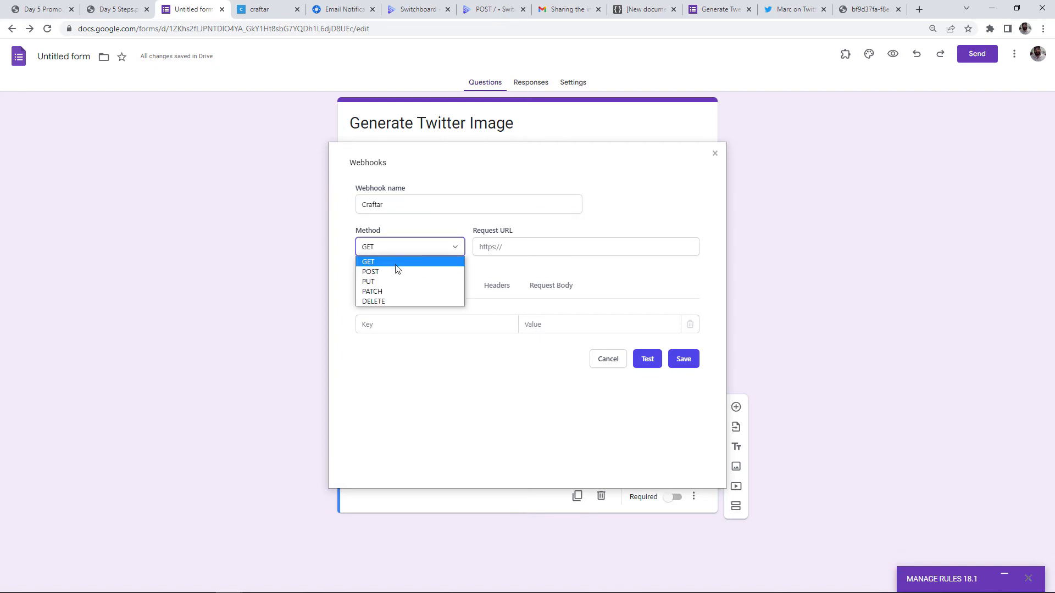
click(396, 270)
click(527, 237)
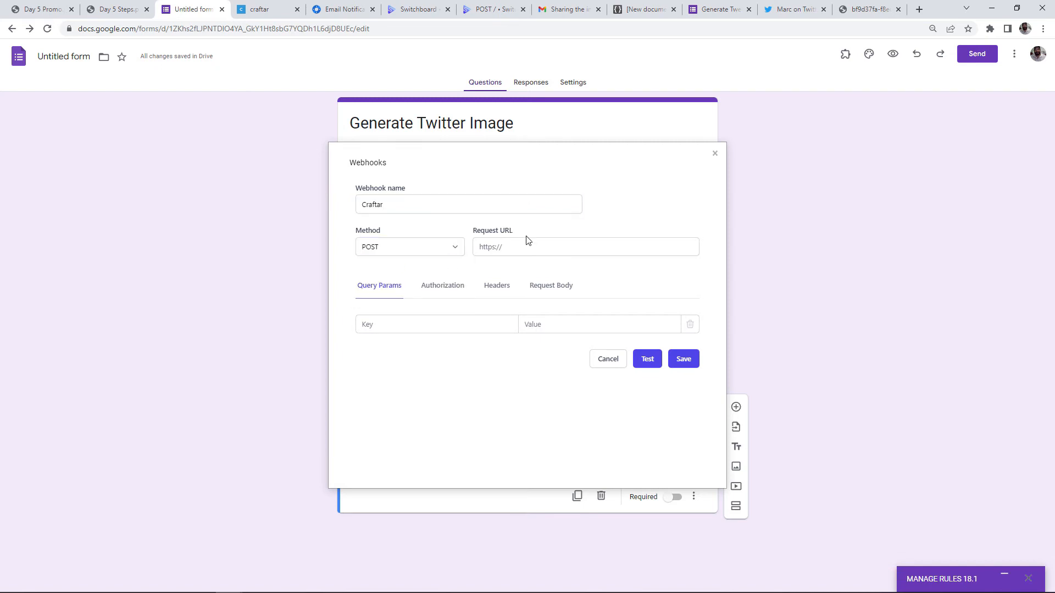
click(517, 248)
click(243, 15)
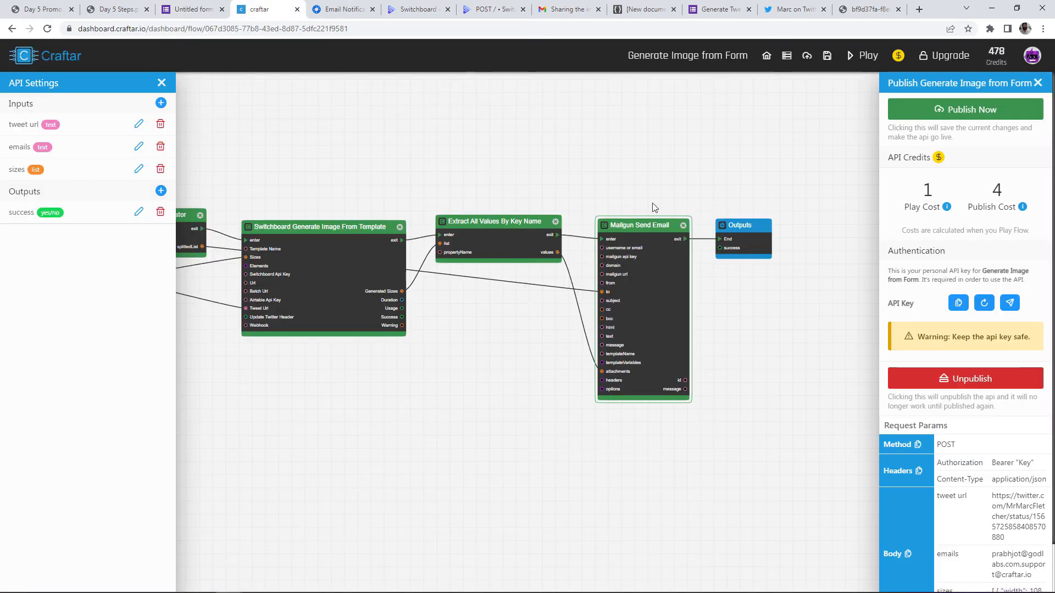
scroll(995, 558, down, 1)
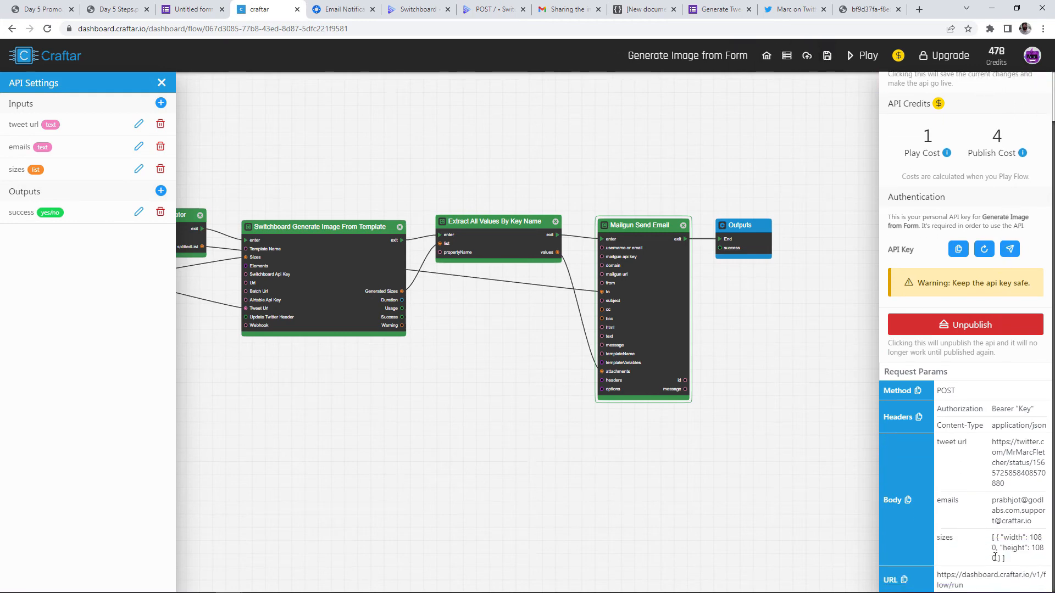
click(904, 580)
click(205, 15)
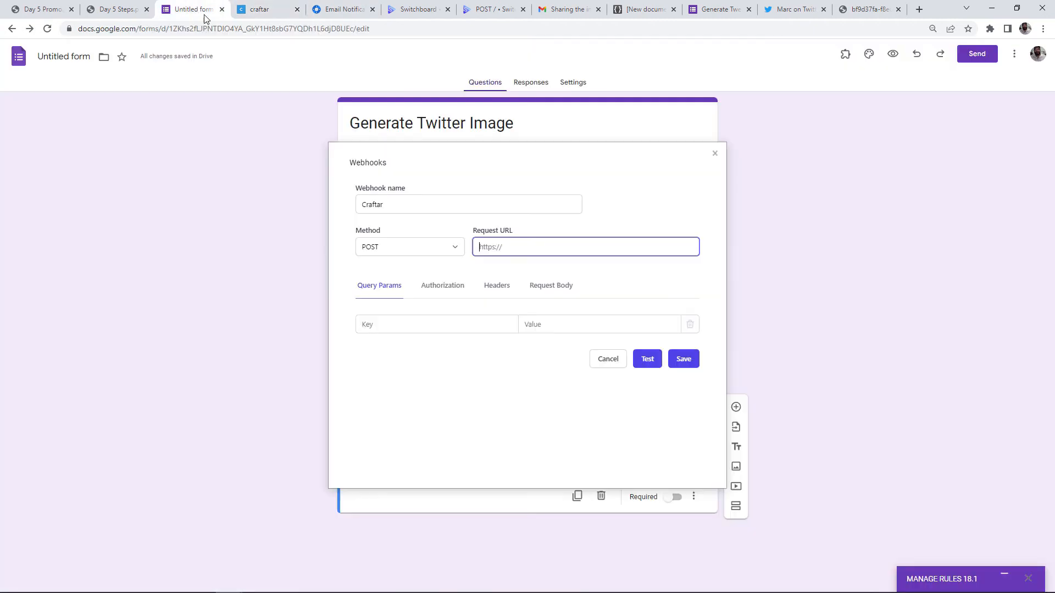
key(ctrl+v)
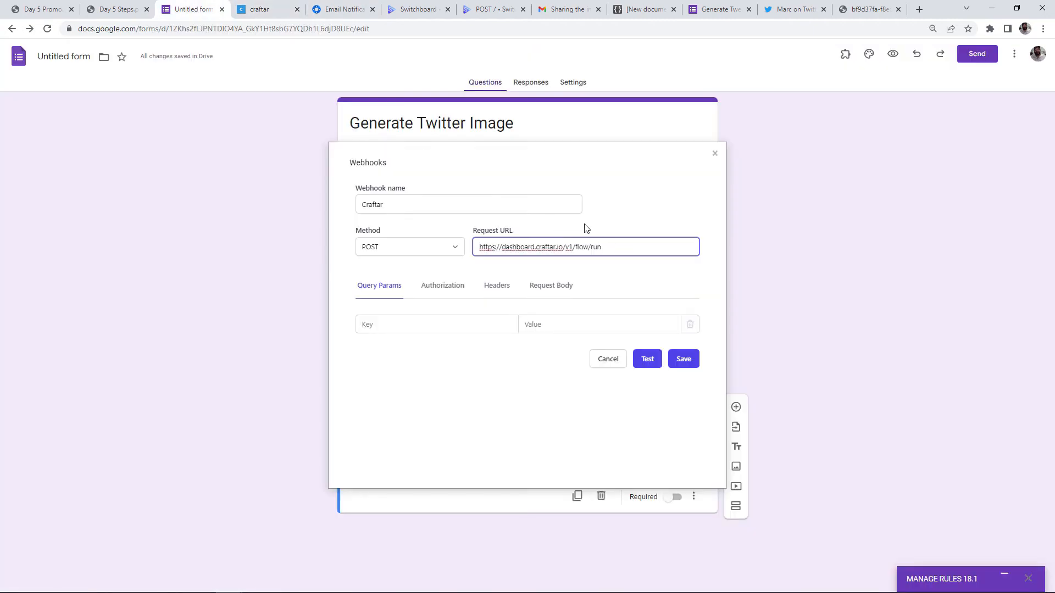
click(585, 224)
click(618, 253)
click(625, 226)
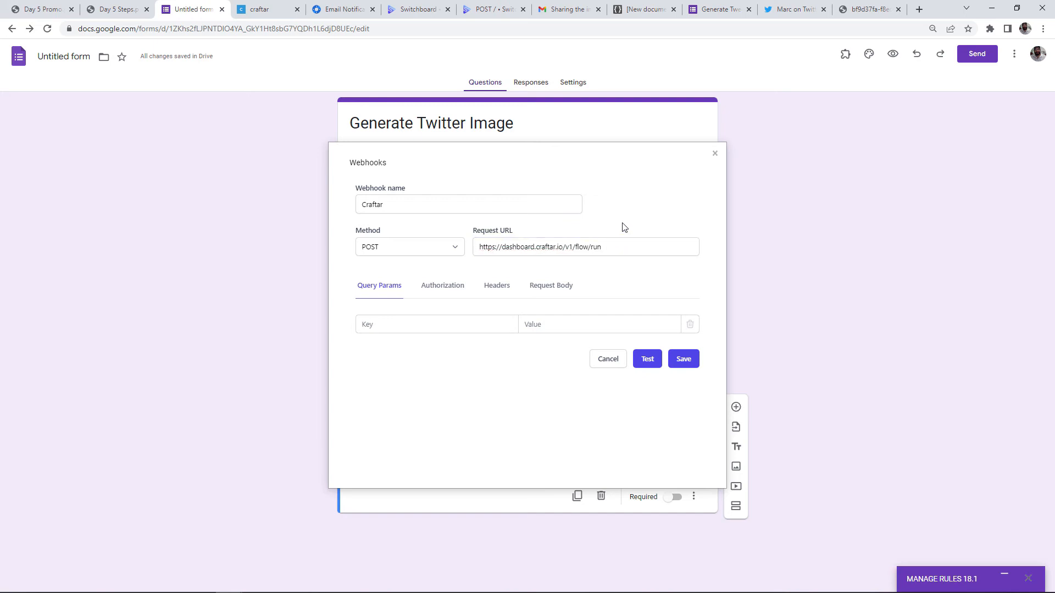
Set the Craftar webhook's authorization type to Bearer Token
click(457, 293)
click(444, 338)
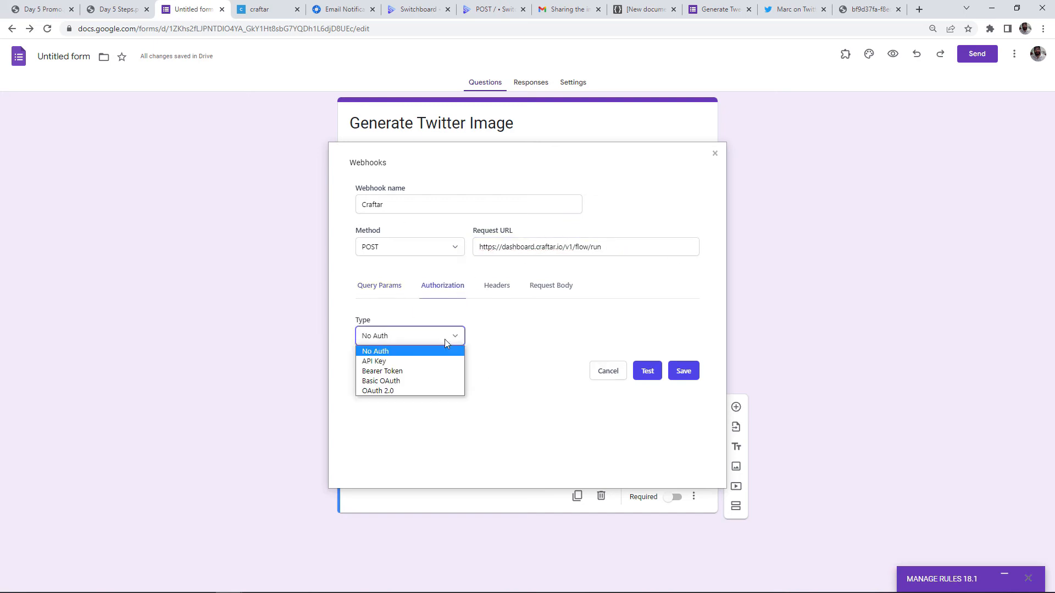
click(404, 373)
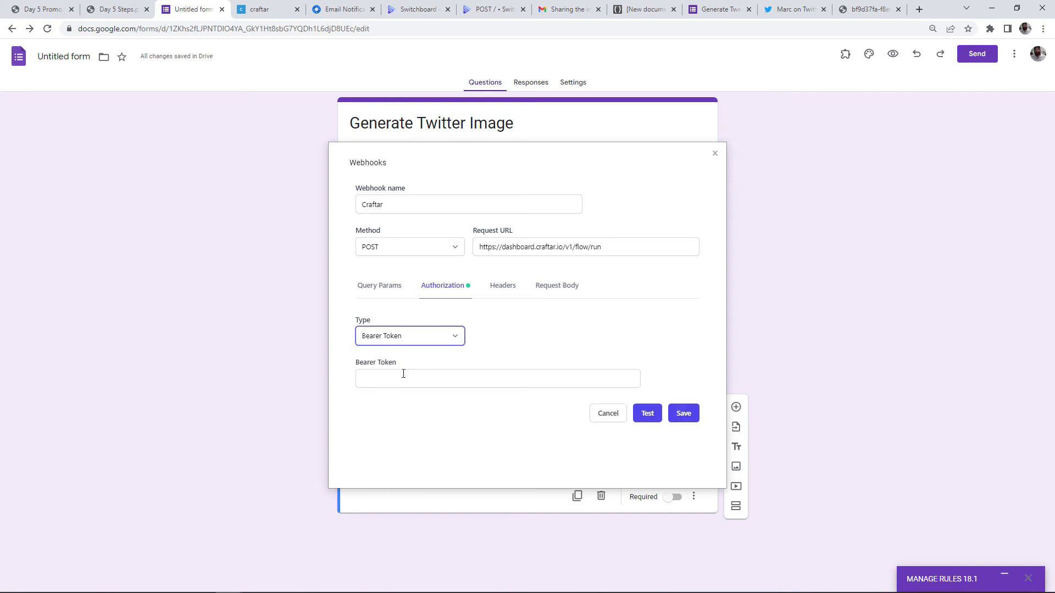
click(441, 310)
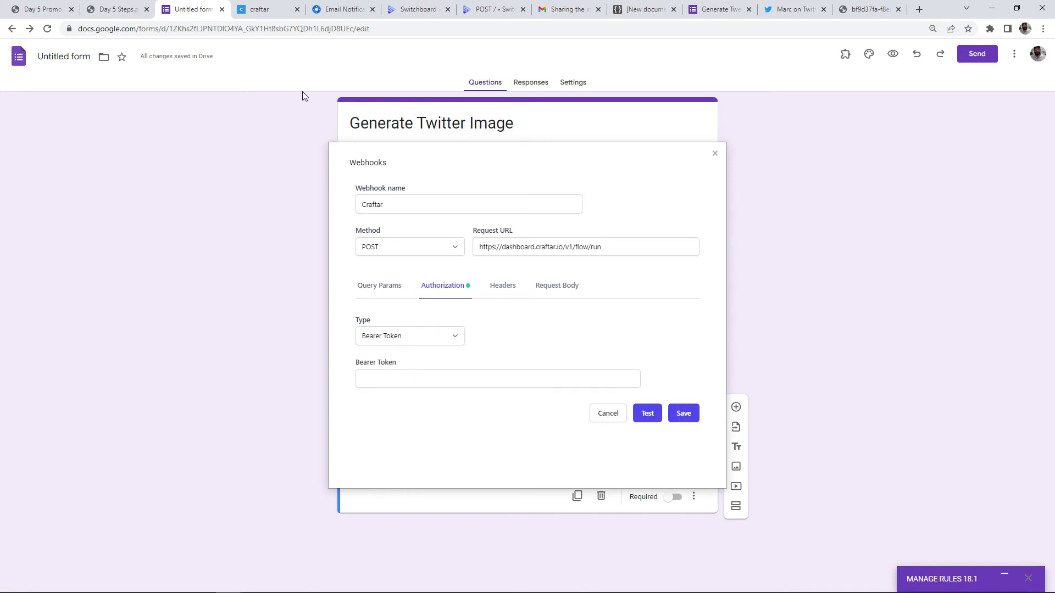
Paste the Craftar flow's API key into the Bearer Token field
click(241, 5)
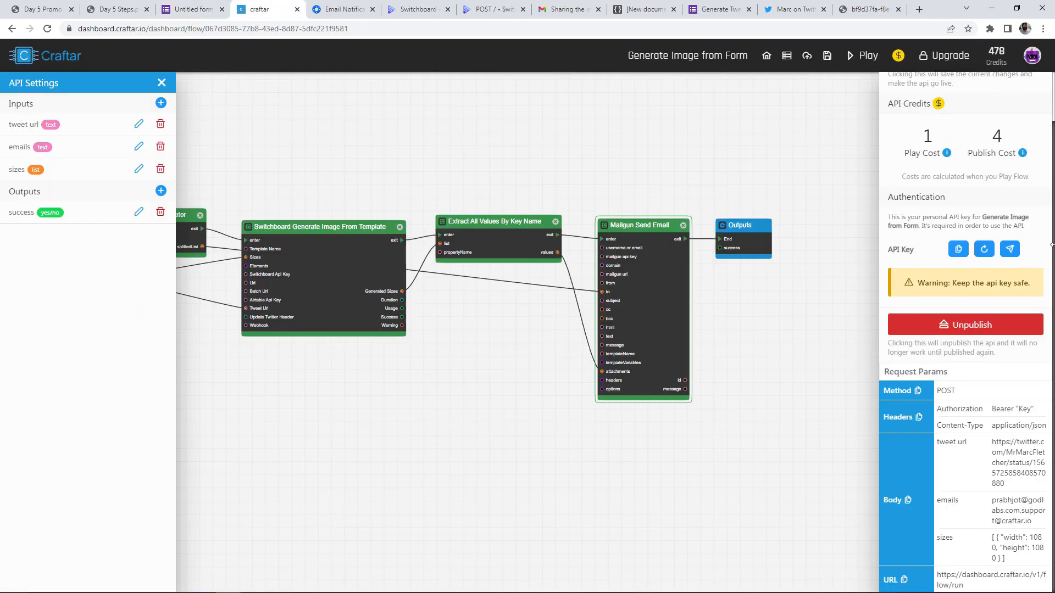
click(958, 249)
click(190, 9)
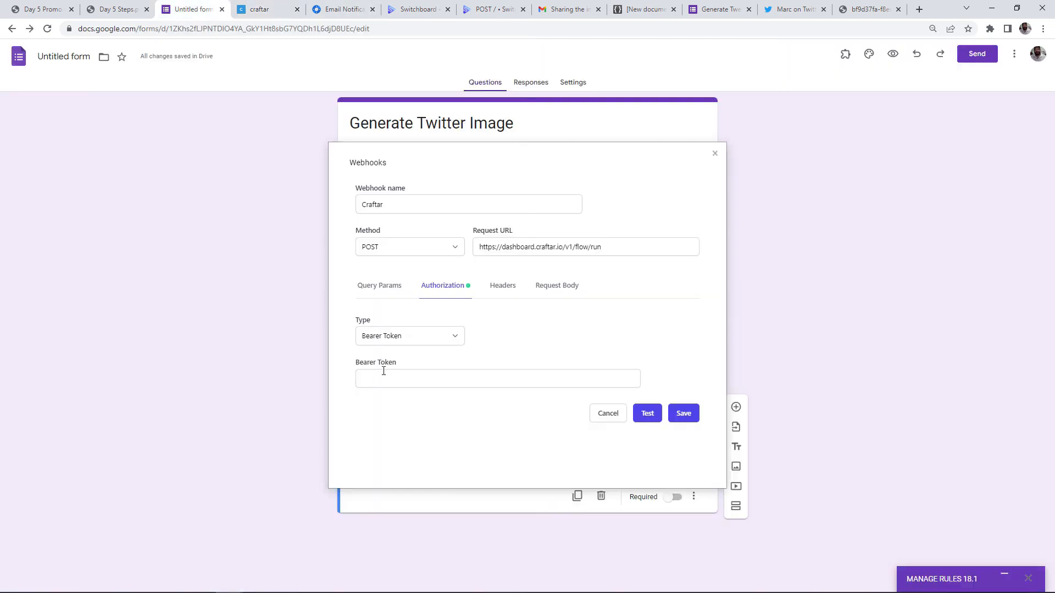
click(384, 378)
key(ctrl+v)
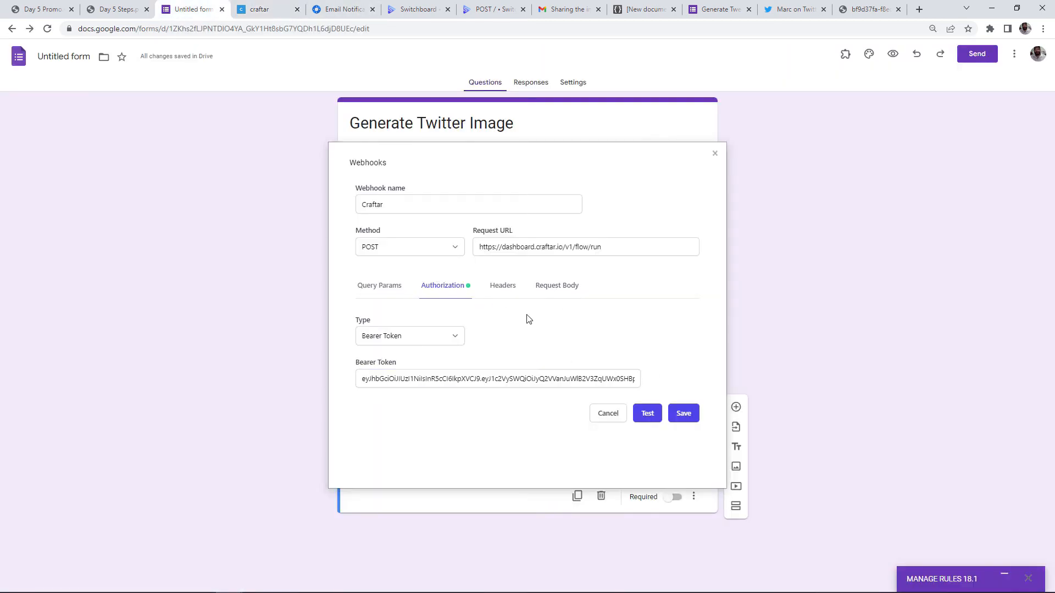
Check the Headers, then open the Request Body's Content Type list
click(506, 290)
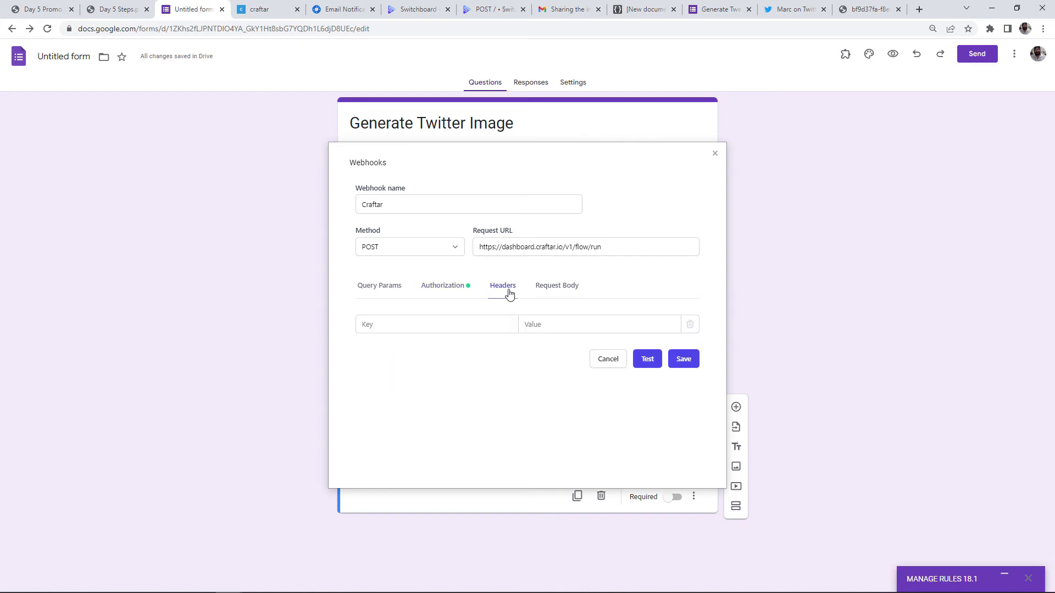
click(572, 291)
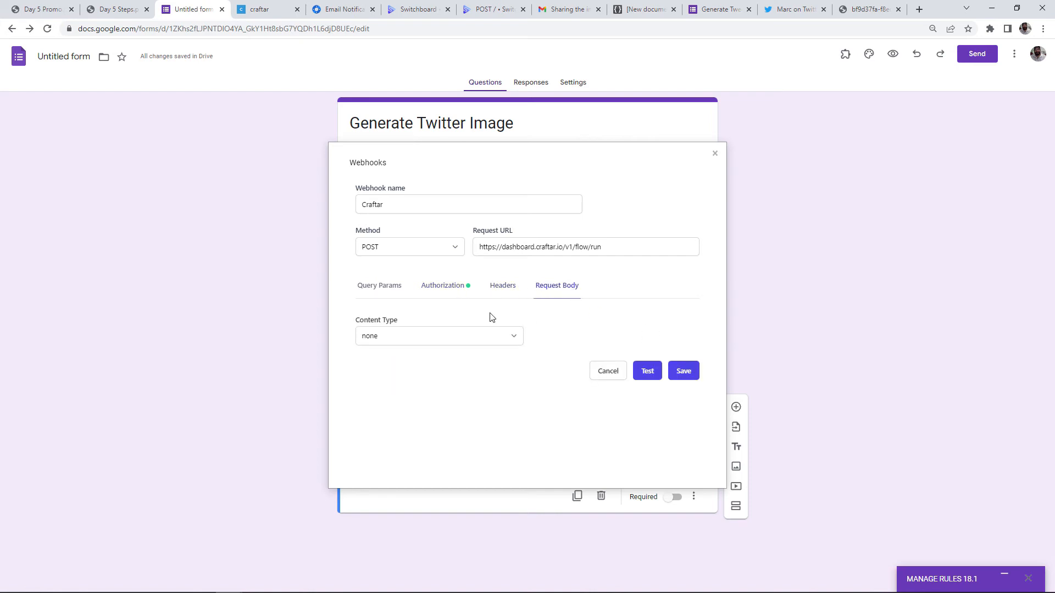
click(514, 342)
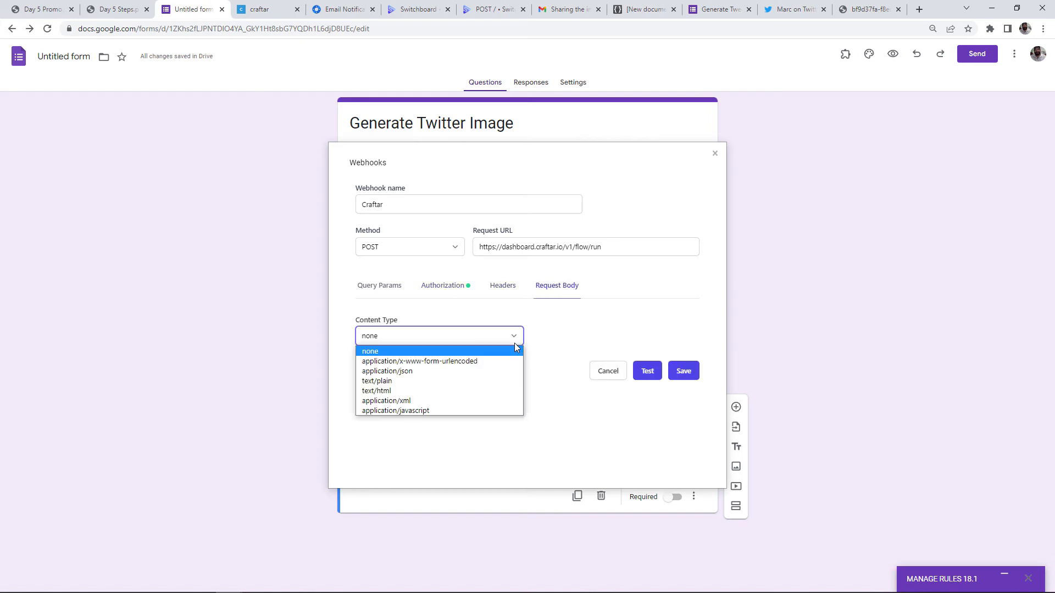
Set Content Type to application/x-www-form-urlencoded and review the Form Id through Emails key/value rows
click(480, 358)
scroll(478, 330, down, 3)
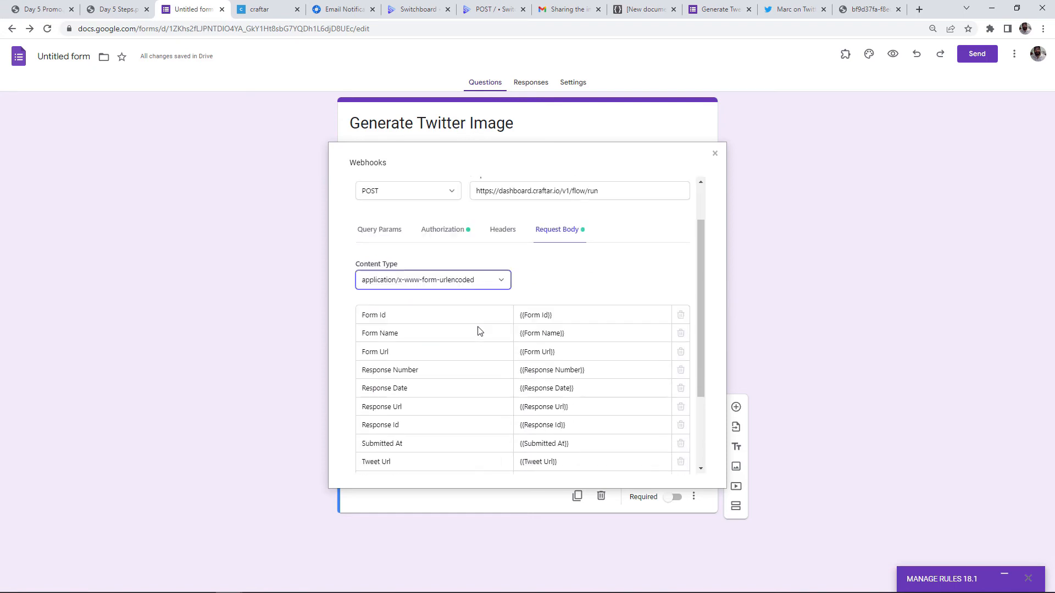
scroll(511, 291, up, 1)
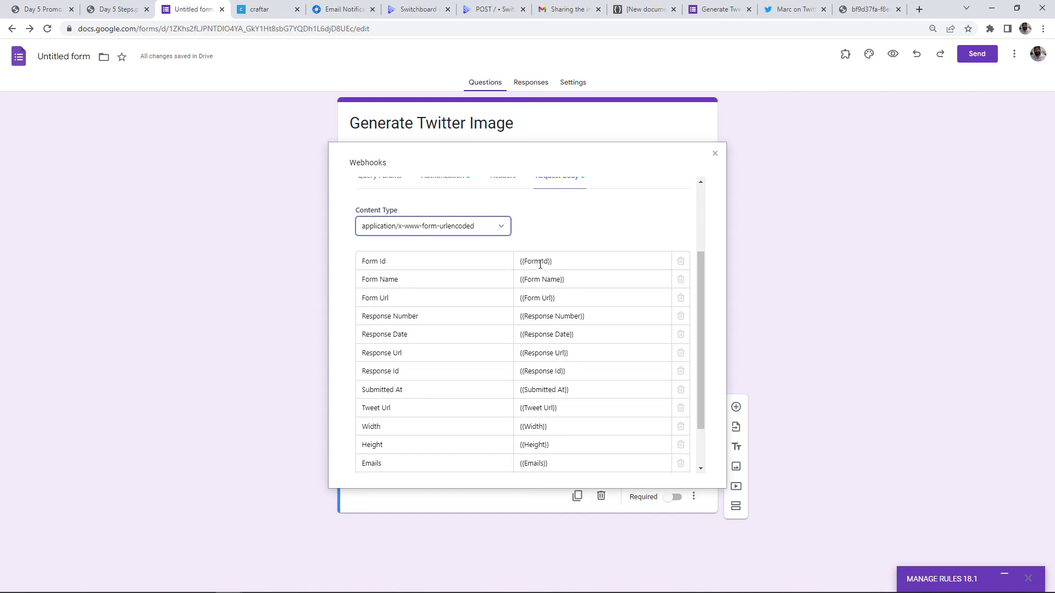
scroll(541, 265, down, 1)
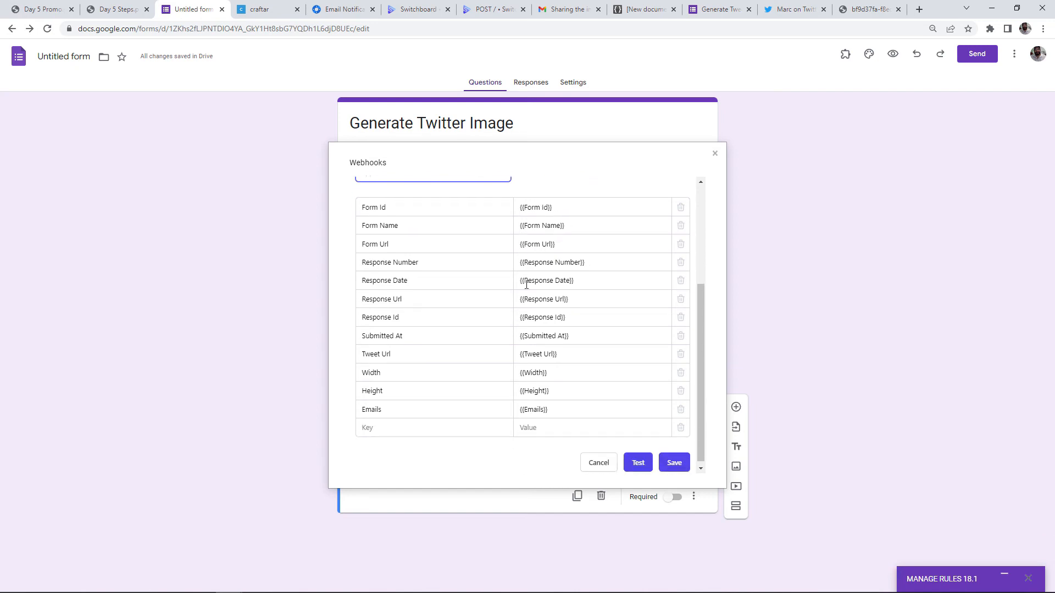
click(551, 404)
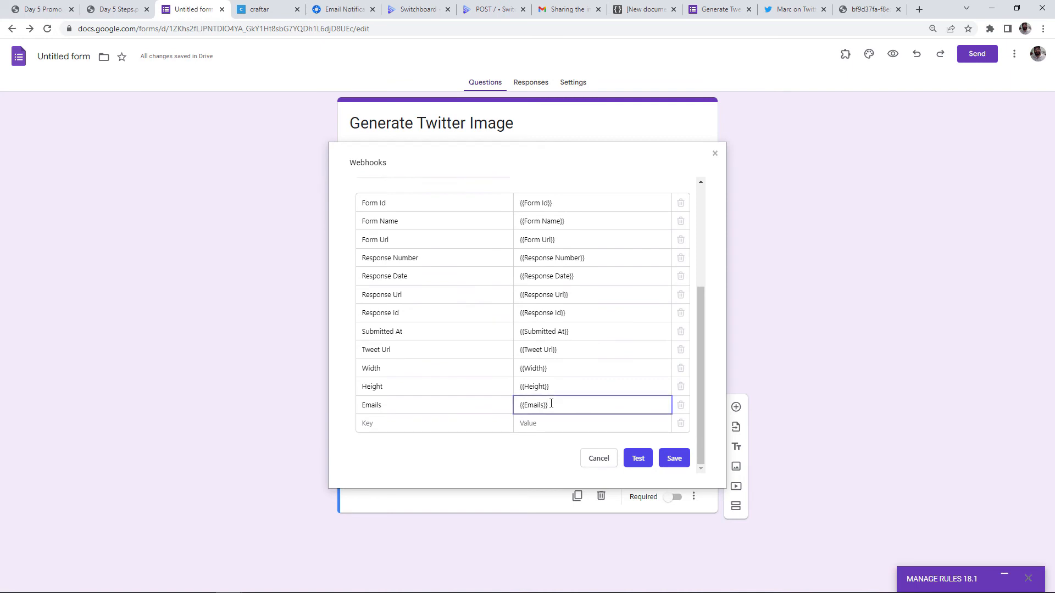
scroll(459, 288, up, 1)
click(404, 223)
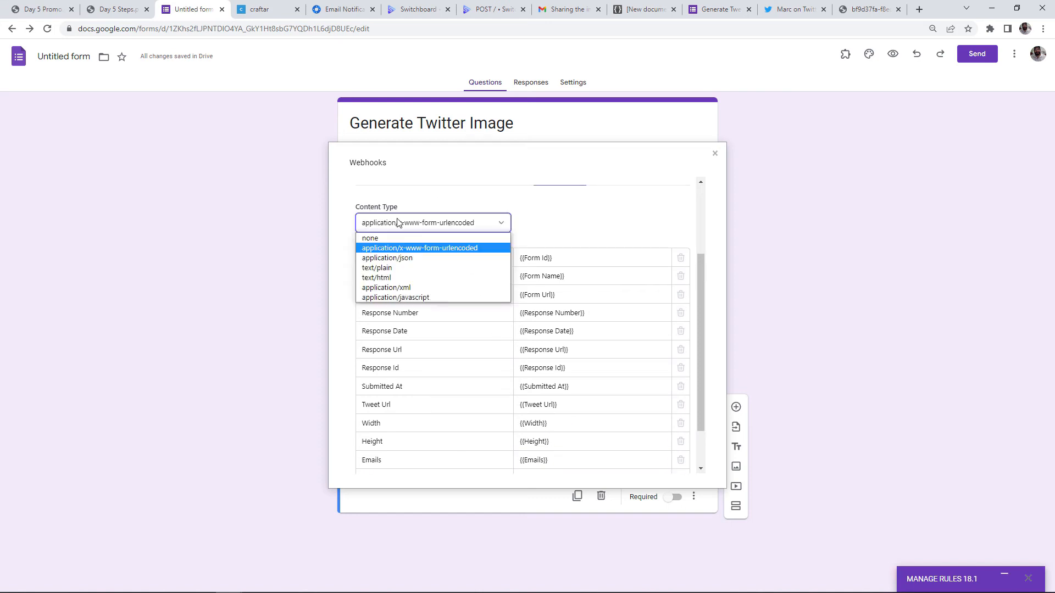
Switch the body to application/json with Use Raw Input on and a taller Request Body box
click(387, 261)
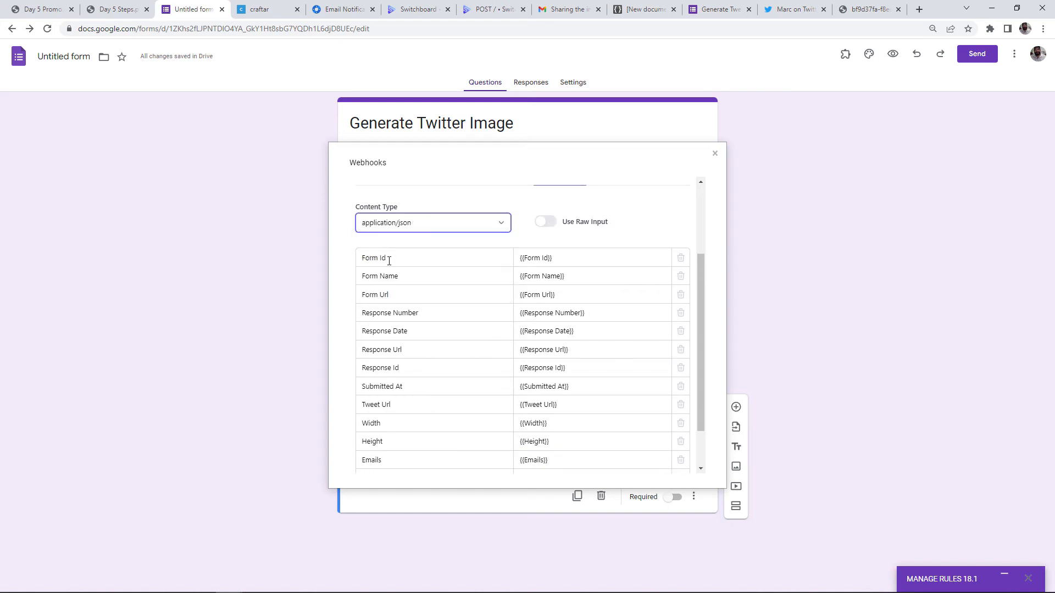
click(548, 223)
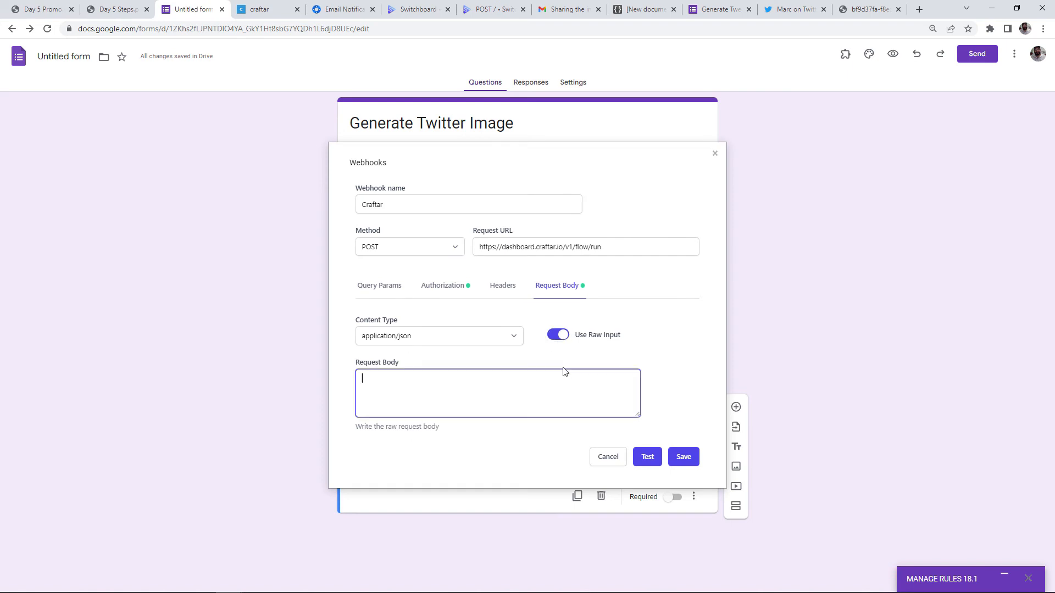
drag(638, 414, 627, 507)
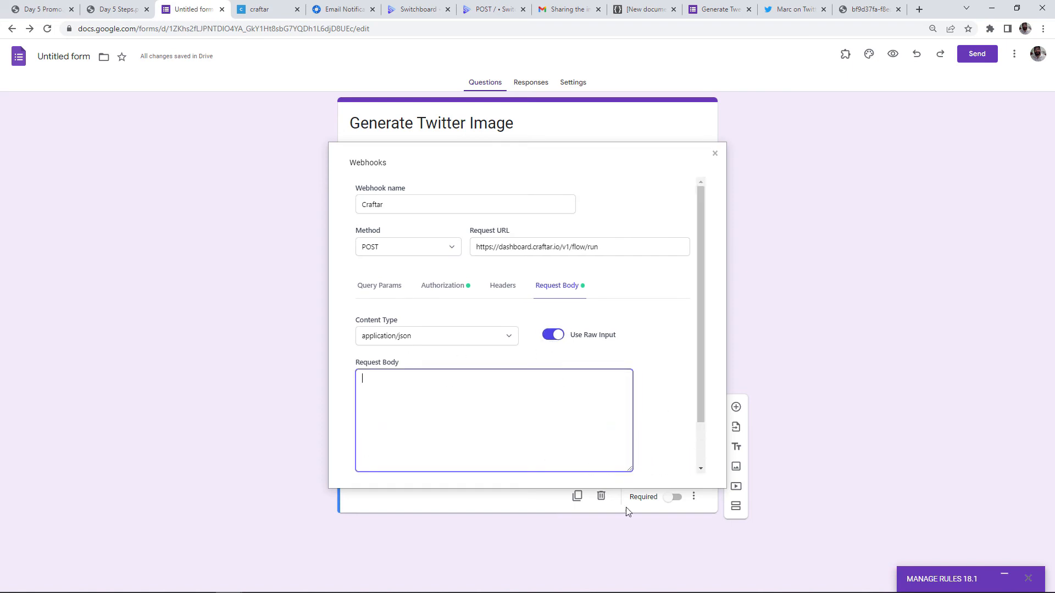
scroll(629, 354, down, 1)
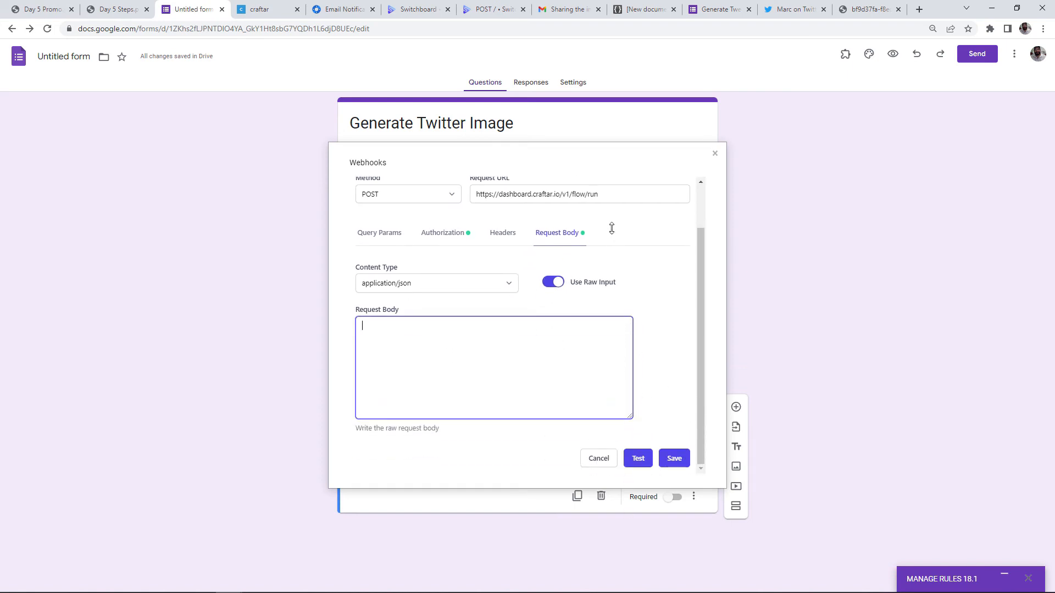
Copy Craftar's sample request body and reload JSON Editor Online
click(268, 10)
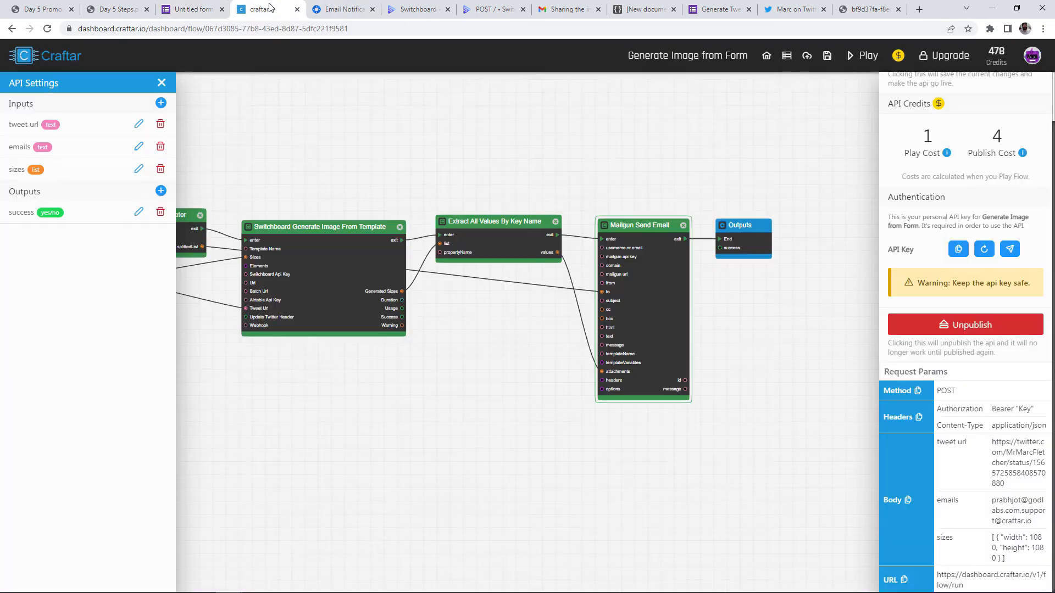
click(906, 500)
click(631, 10)
click(629, 26)
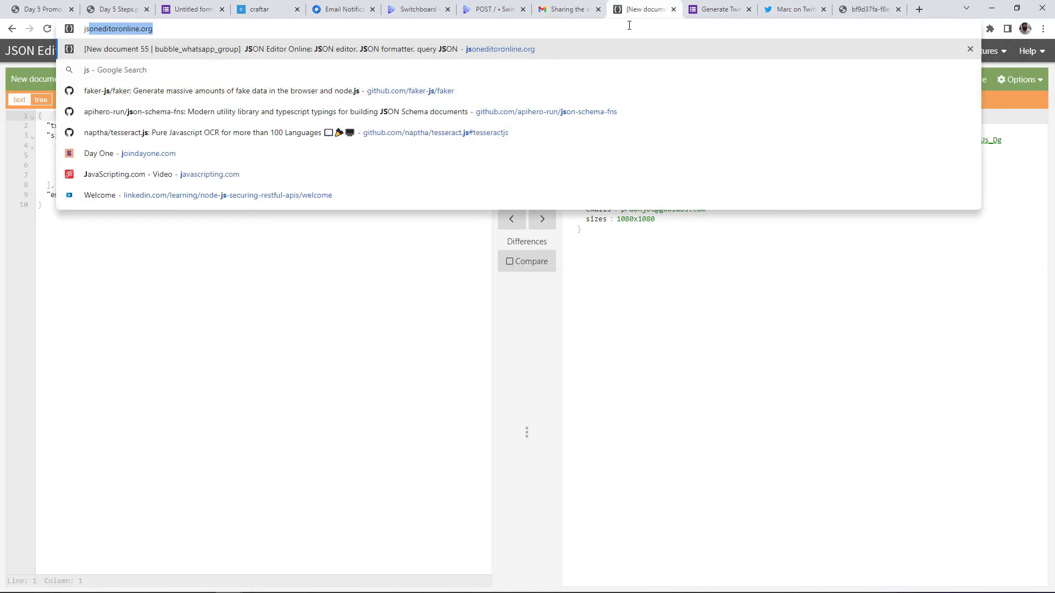
key(Return)
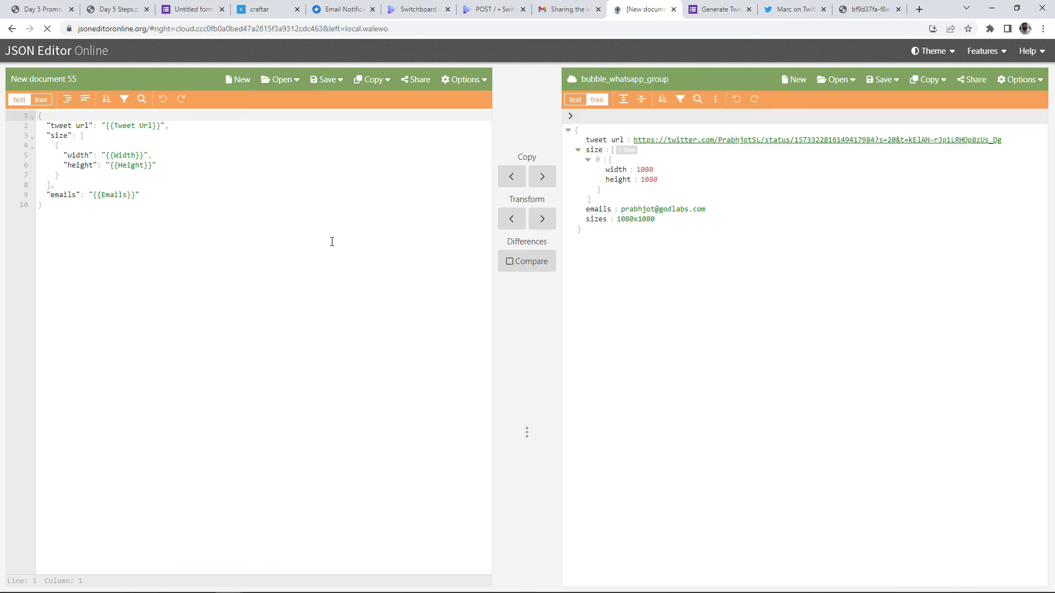
Replace the left editor's template with the sample body, format it, and select it all
click(202, 222)
key(ctrl+a)
key(ctrl+v)
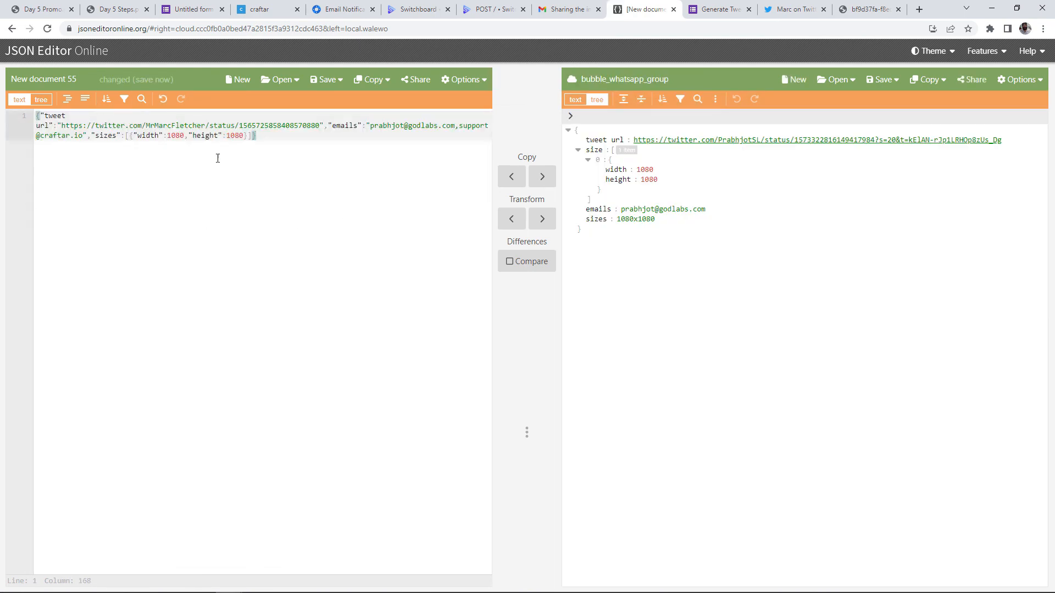
click(538, 180)
click(503, 181)
click(306, 171)
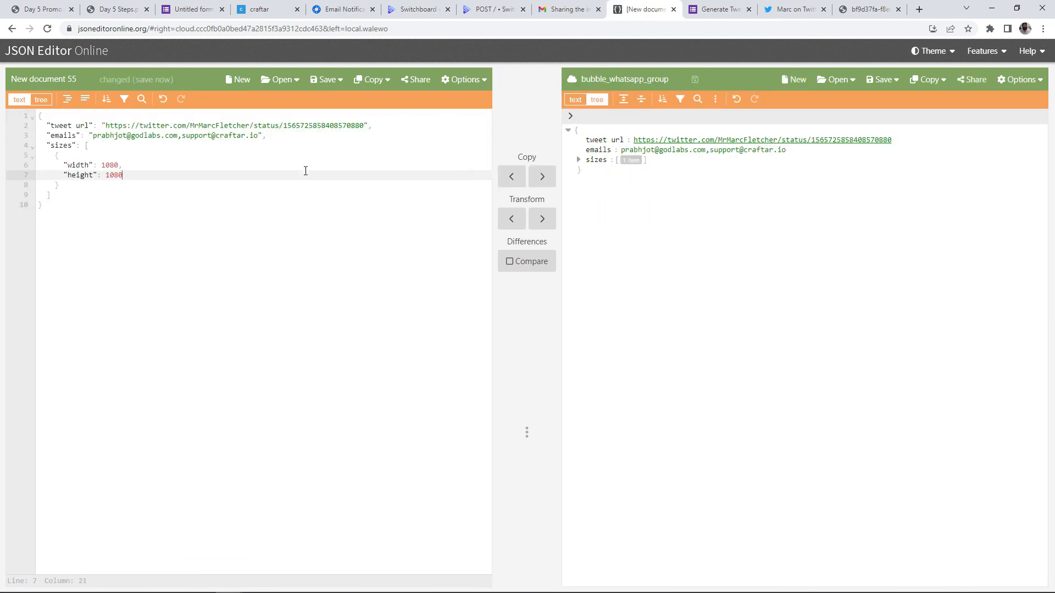
key(ctrl+a)
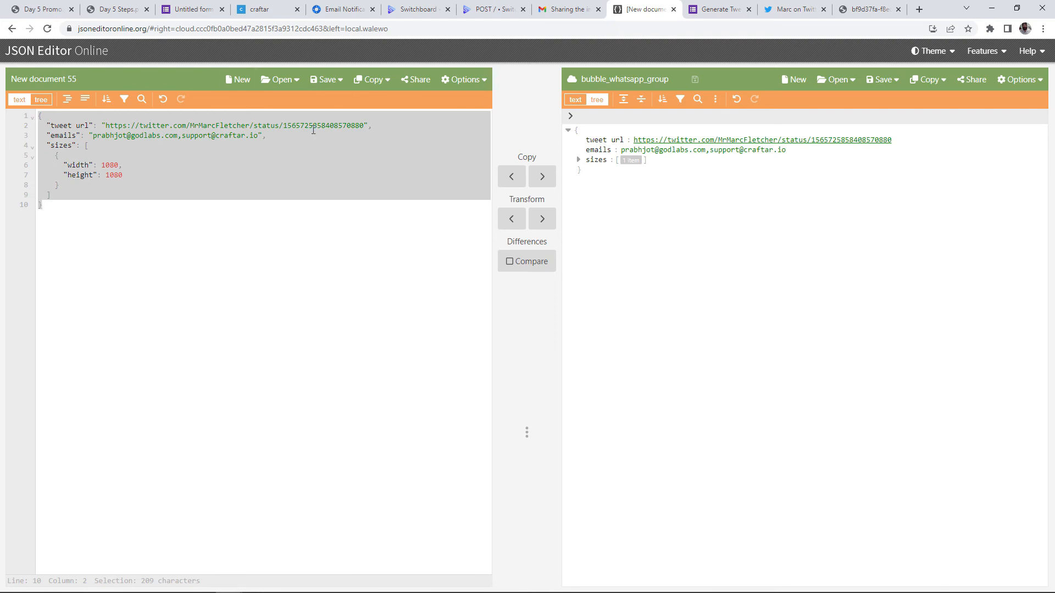
Paste the sample JSON into the request body and clear the tweet url value, leaving {{}}
click(186, 9)
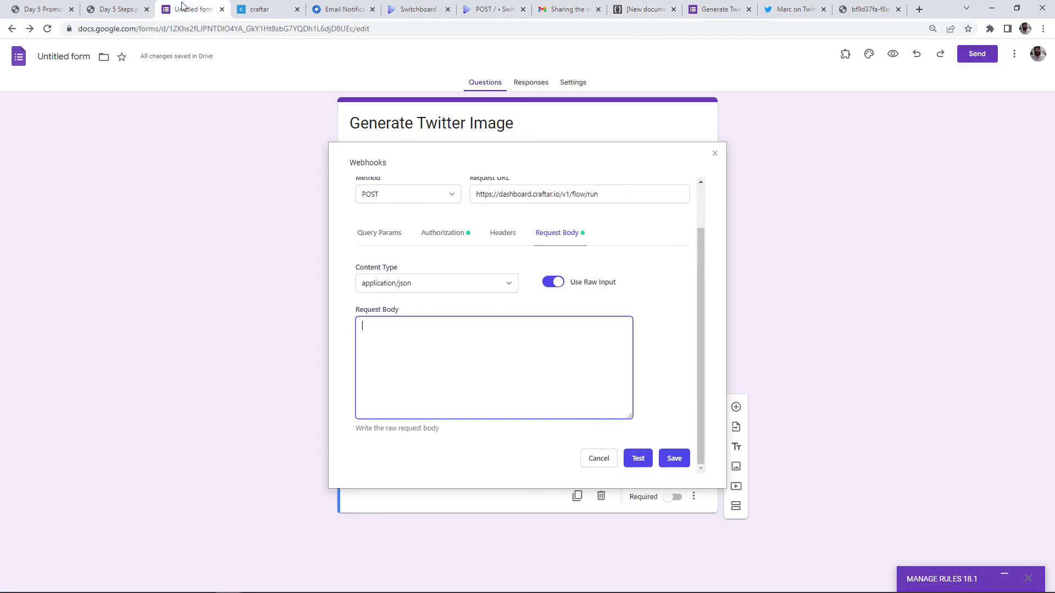
key(ctrl+v)
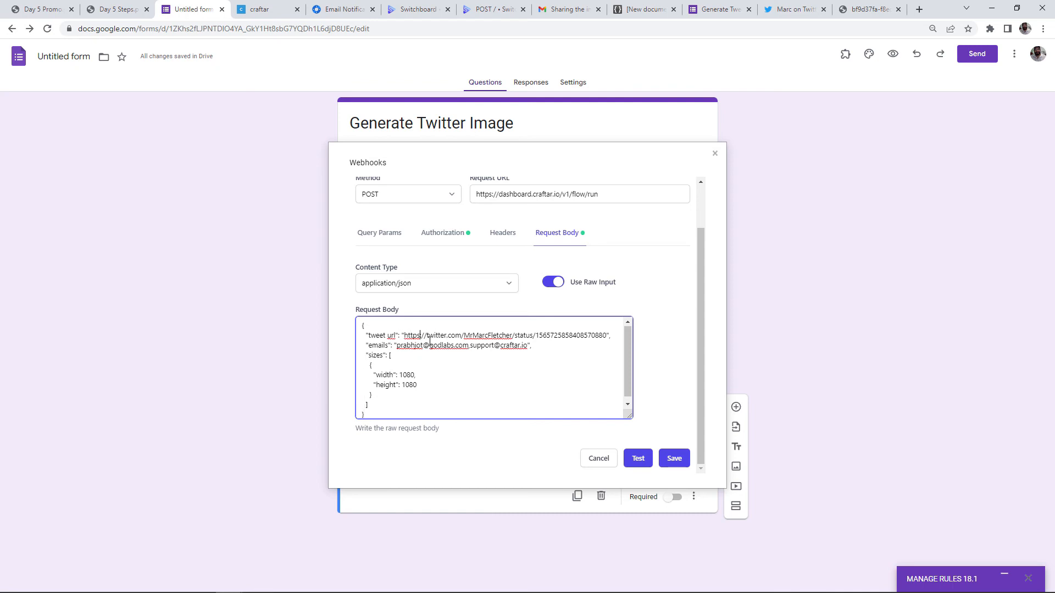
key(shift+Right)
key(shift+Right)
key(shift+Right)
key(shift+Right)
key(shift+Right)
key(shift+Right)
key(shift+Right)
key(shift+Right)
key(shift+Right)
key(shift+Right)
key(shift+Right)
key(shift+Right)
key(shift+Right)
key(shift+Right)
key(shift+Right)
key(shift+Right)
key(shift+Right)
key(shift+Right)
key(shift+Right)
key(shift+Right)
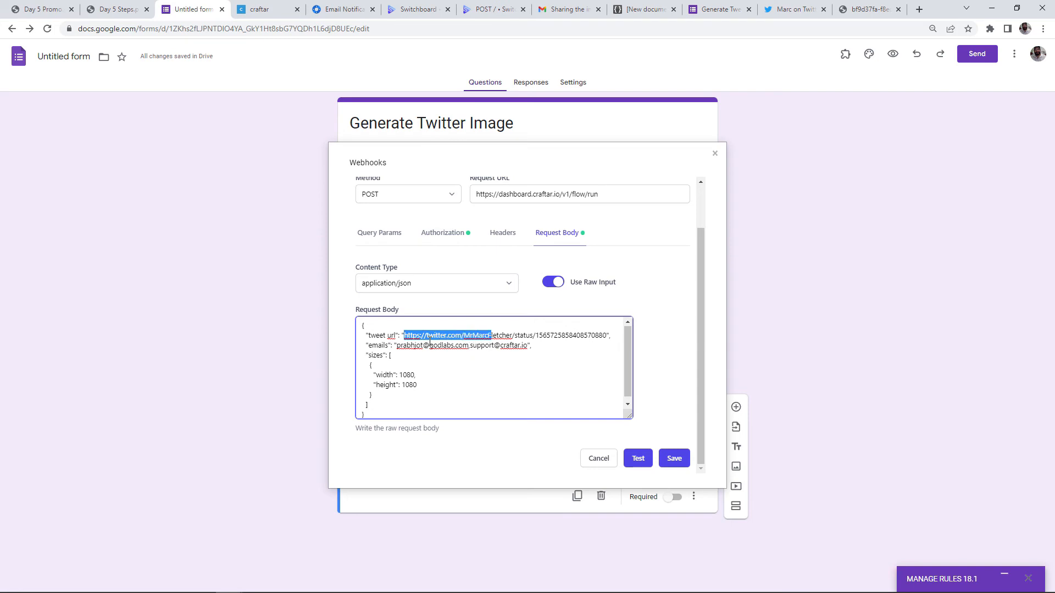
key(shift+Right)
key(shift+Right)
key(shift+Right)
key(shift+Right)
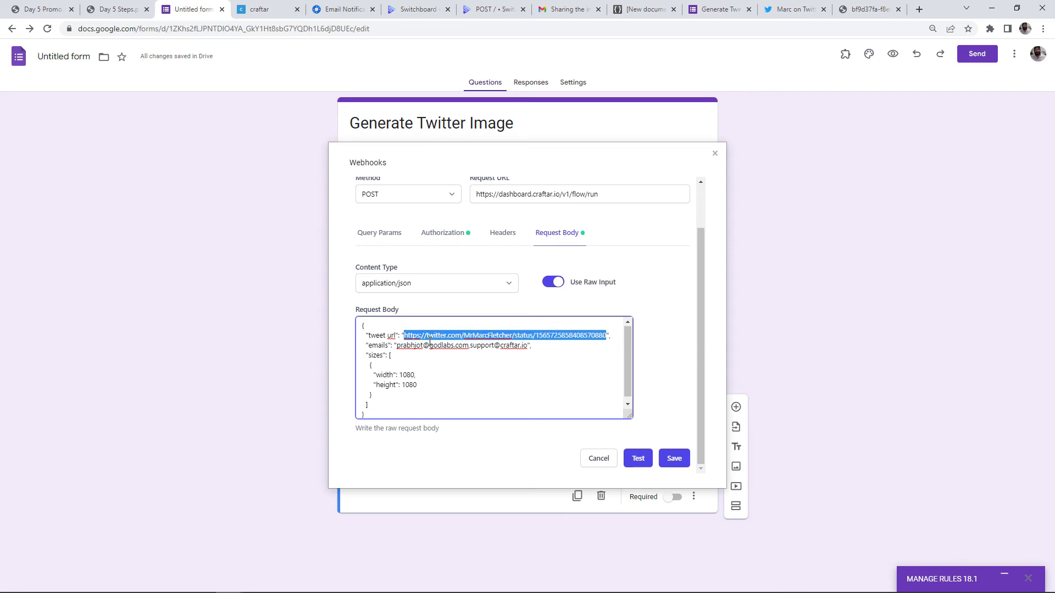
key(BackSpace)
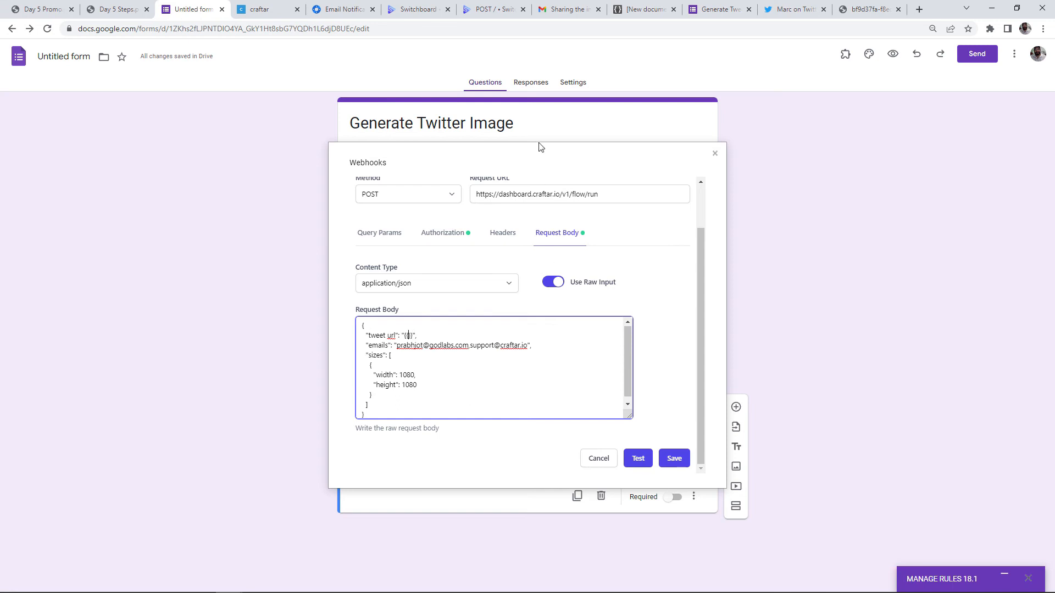
click(577, 156)
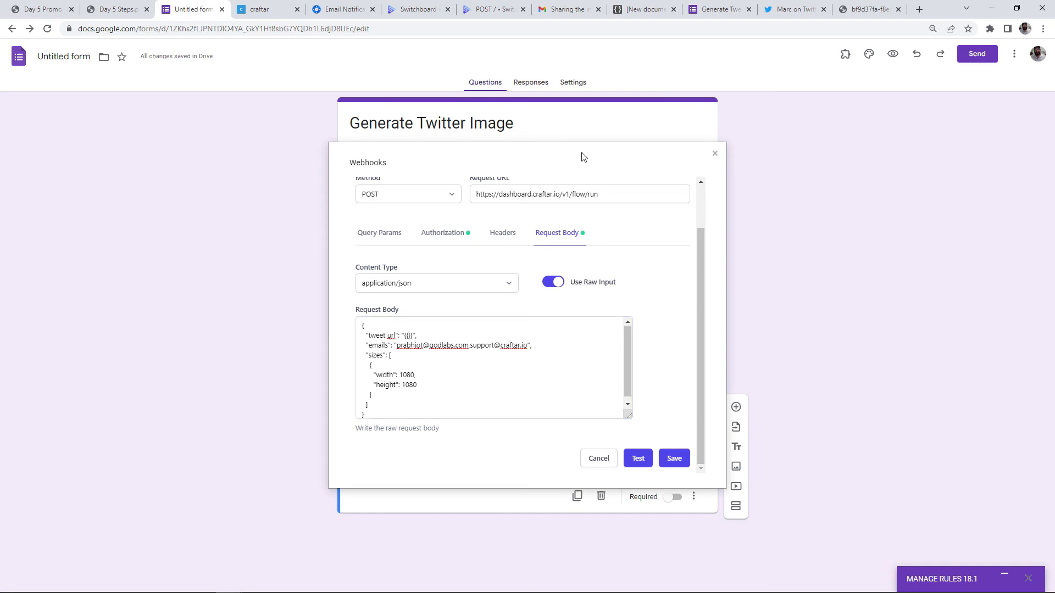
click(533, 142)
drag(512, 165, 839, 158)
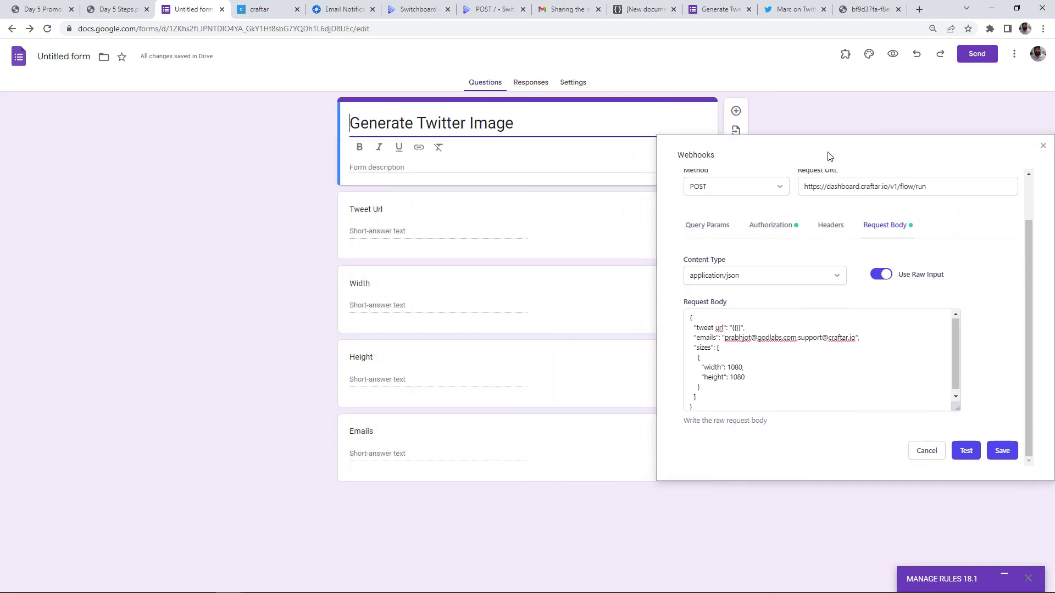
Fill the tweet url, width and height values with {{Tweet Url}}, {{Width}} and {{Height}}
click(739, 326)
text(Tweet Url)
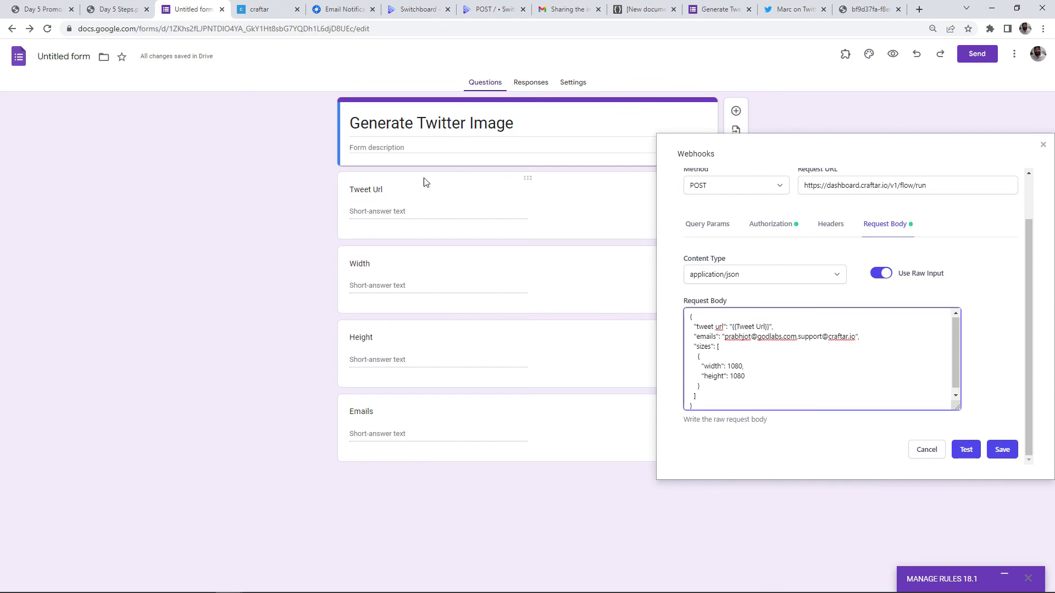
double_click(735, 366)
key(BackSpace)
text(Width)
key(Return)
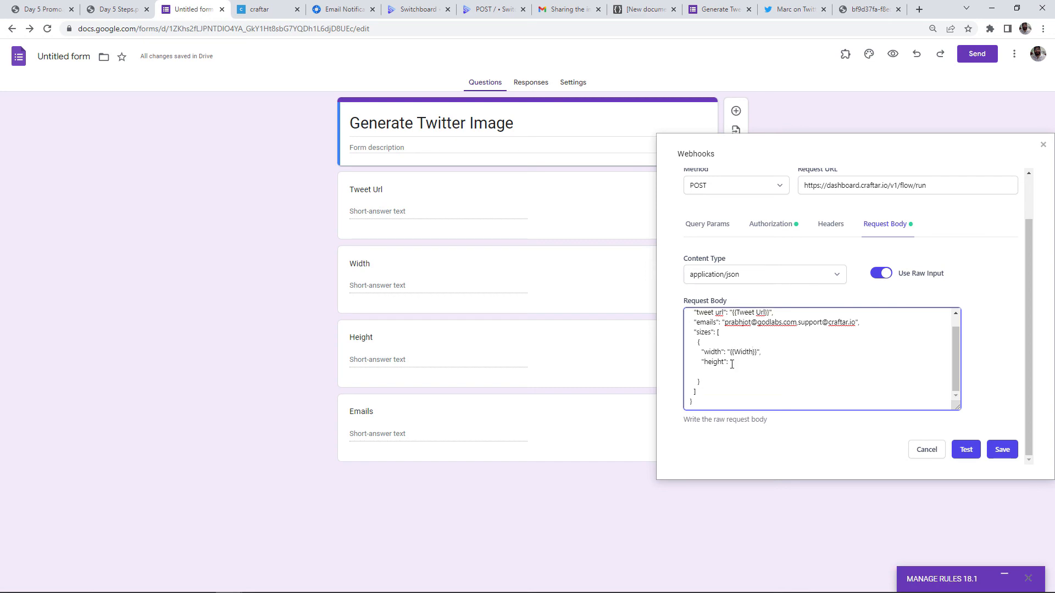
key(BackSpace)
text({{)
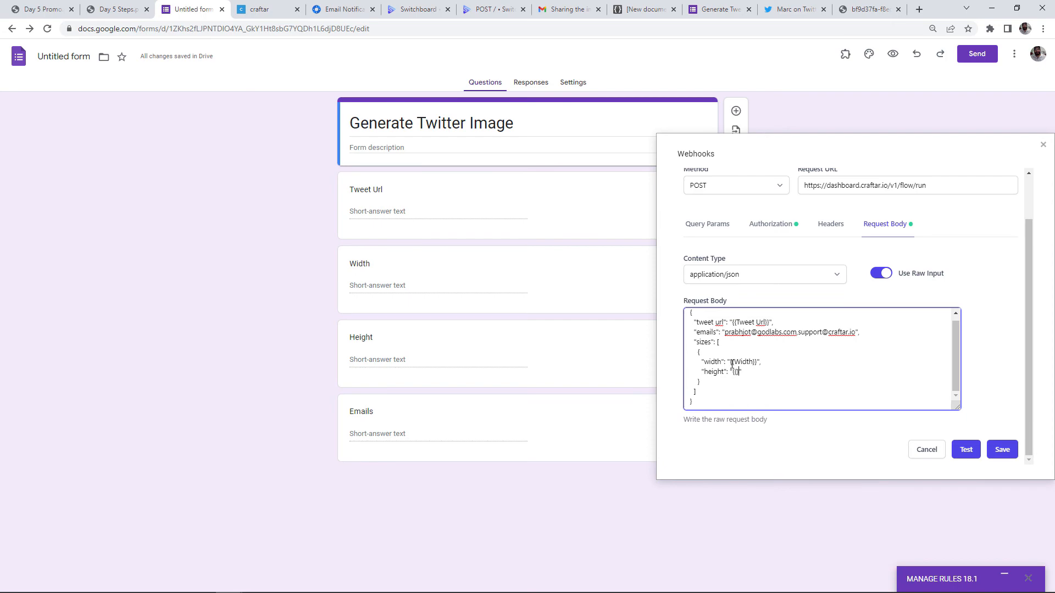
text(Height)
ctrl+scroll(866, 368, up, 3)
ctrl+scroll(865, 368, down, 2)
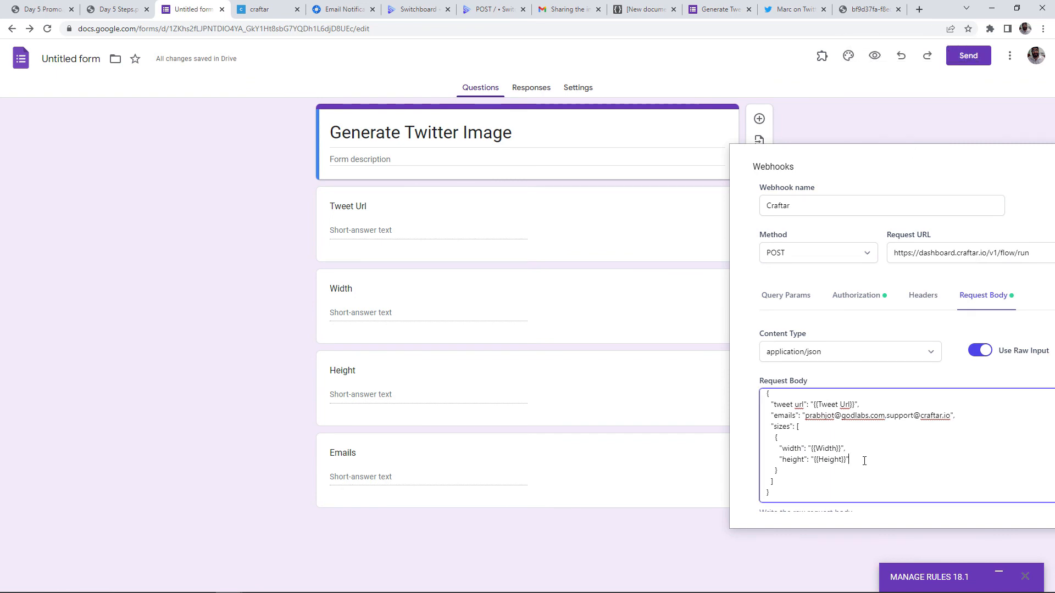
Replace the sample email list with the {{Emails}} placeholder
click(805, 419)
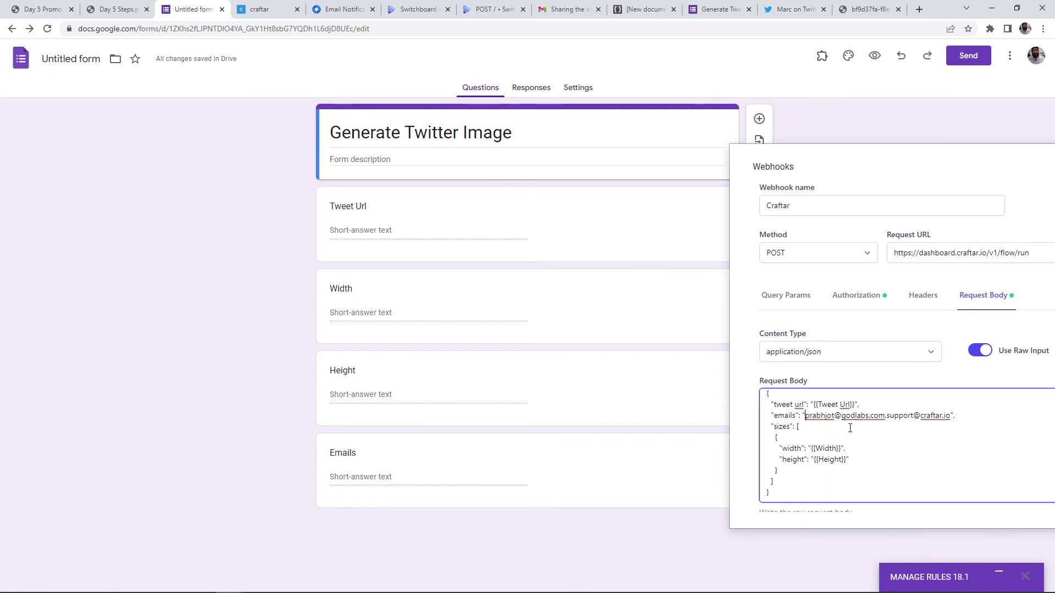
shift+click(950, 416)
key(BackSpace)
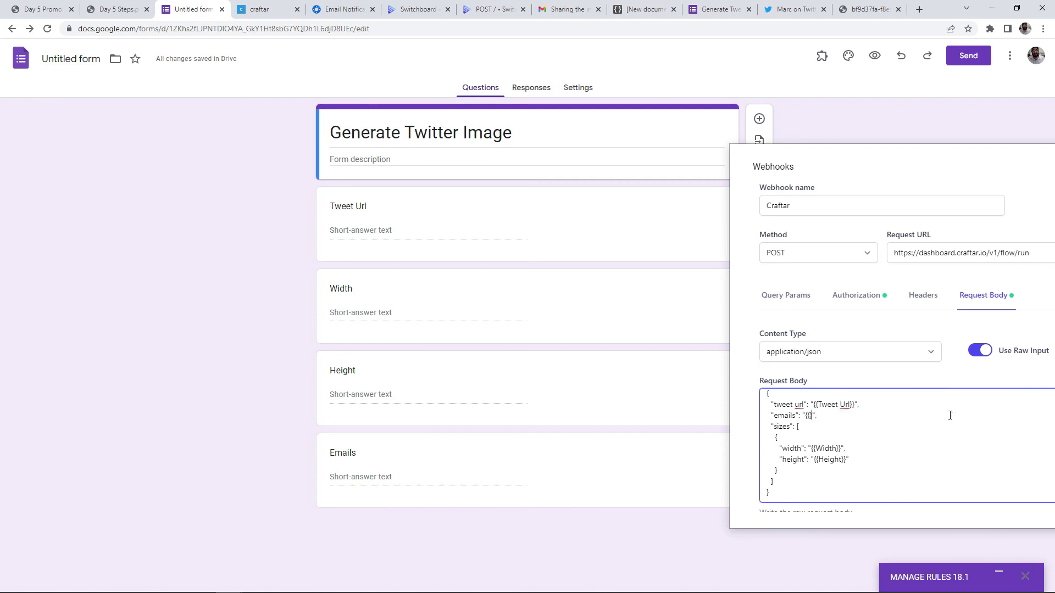
text({{Emails)
click(932, 190)
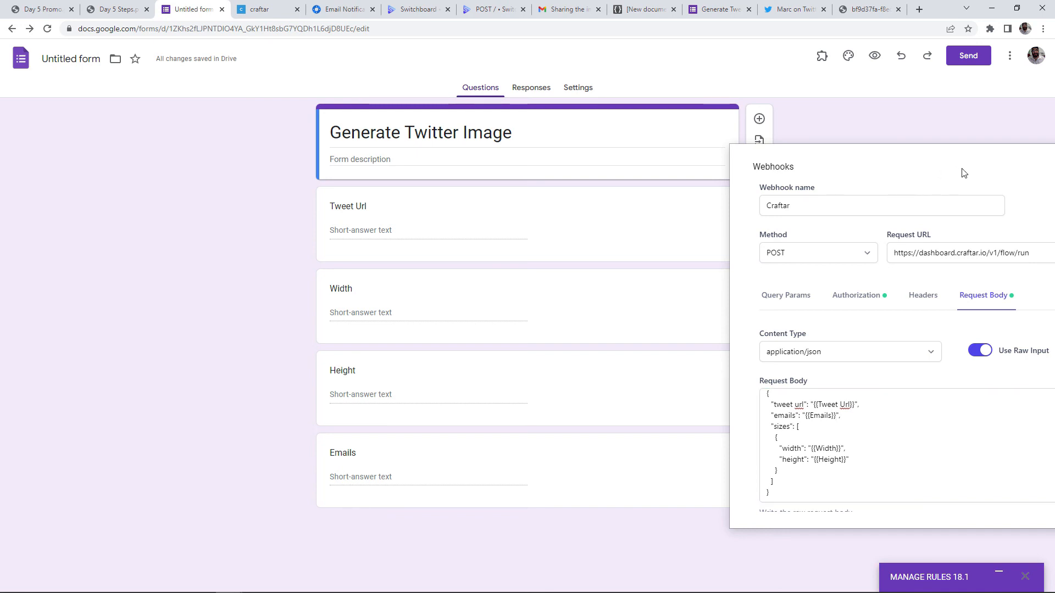
key(ctrl+minus)
key(ctrl+minus)
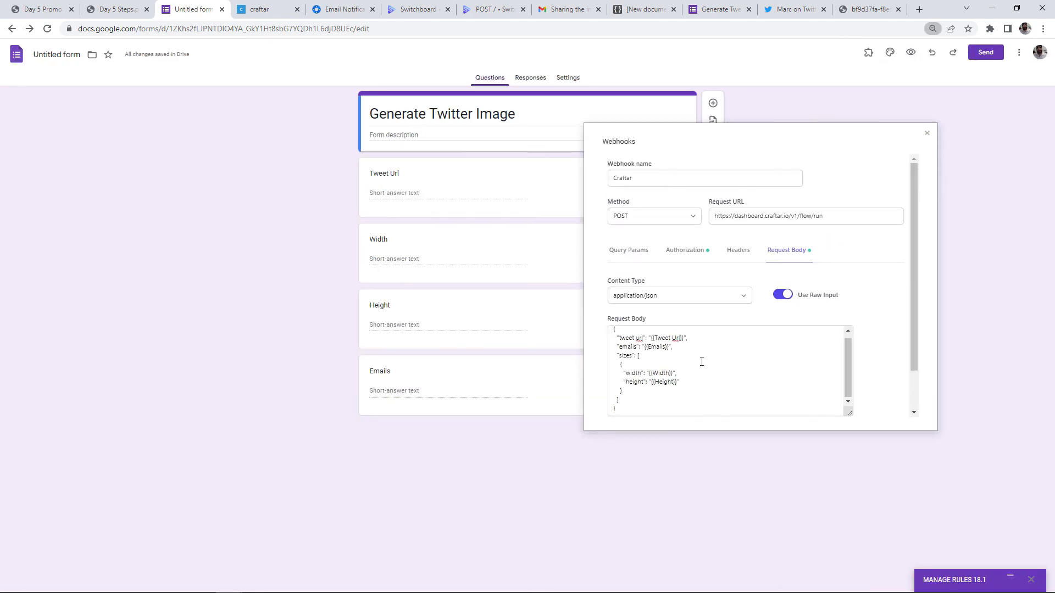
key(ctrl+plus)
scroll(956, 374, down, 2)
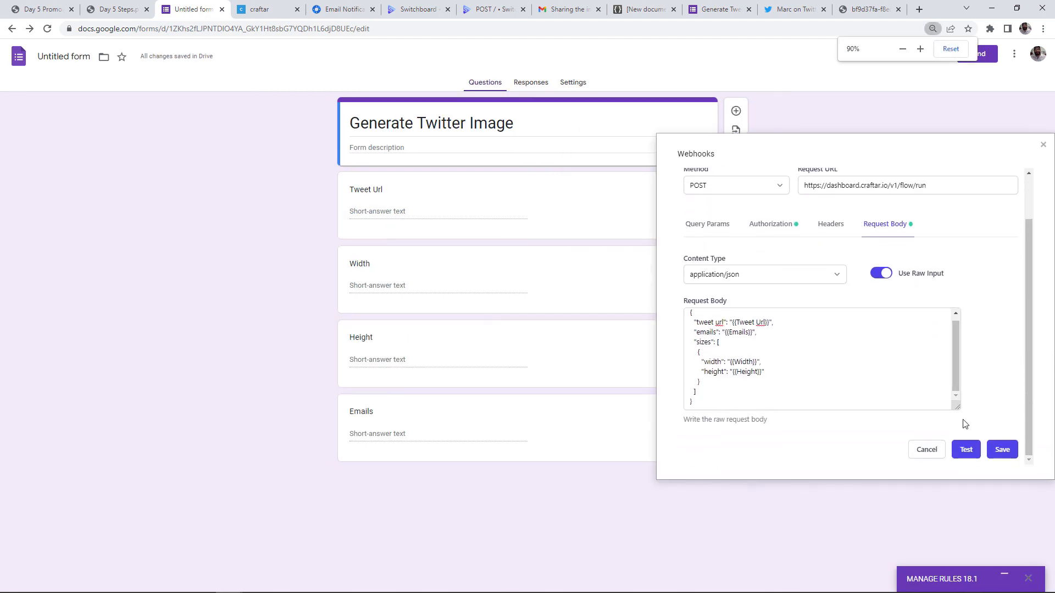
Save the Craftar webhook, reopen its request body and run a test, which flags invalid JSON
click(1005, 454)
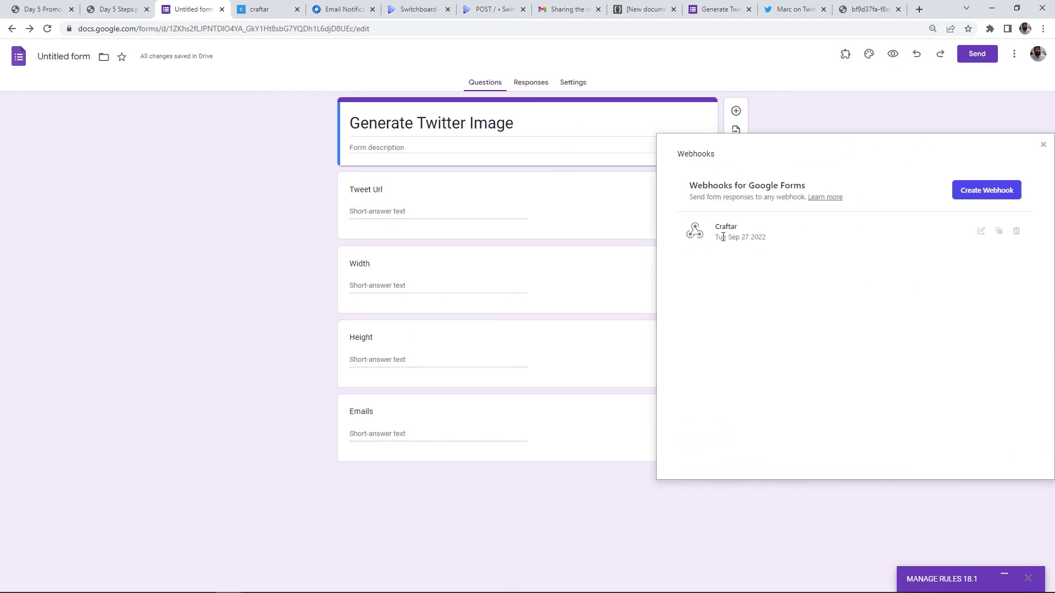
click(981, 231)
click(882, 277)
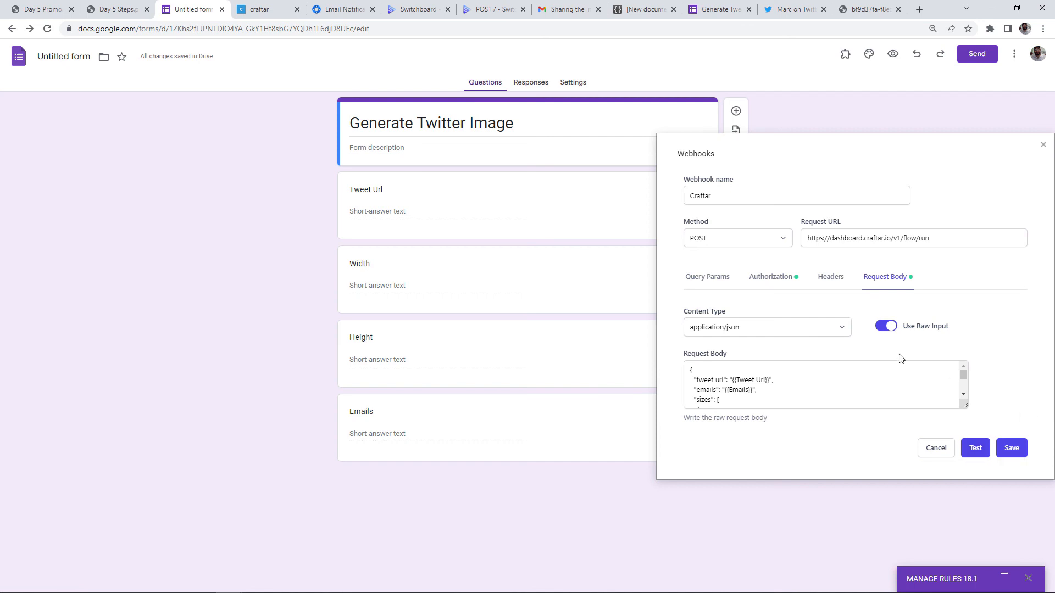
scroll(899, 385, down, 2)
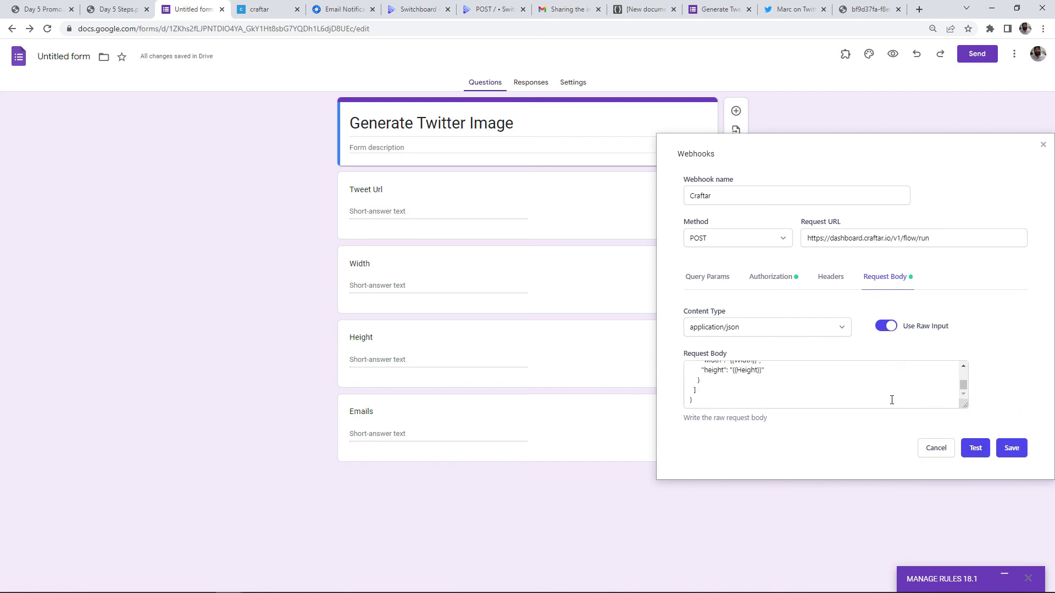
click(974, 447)
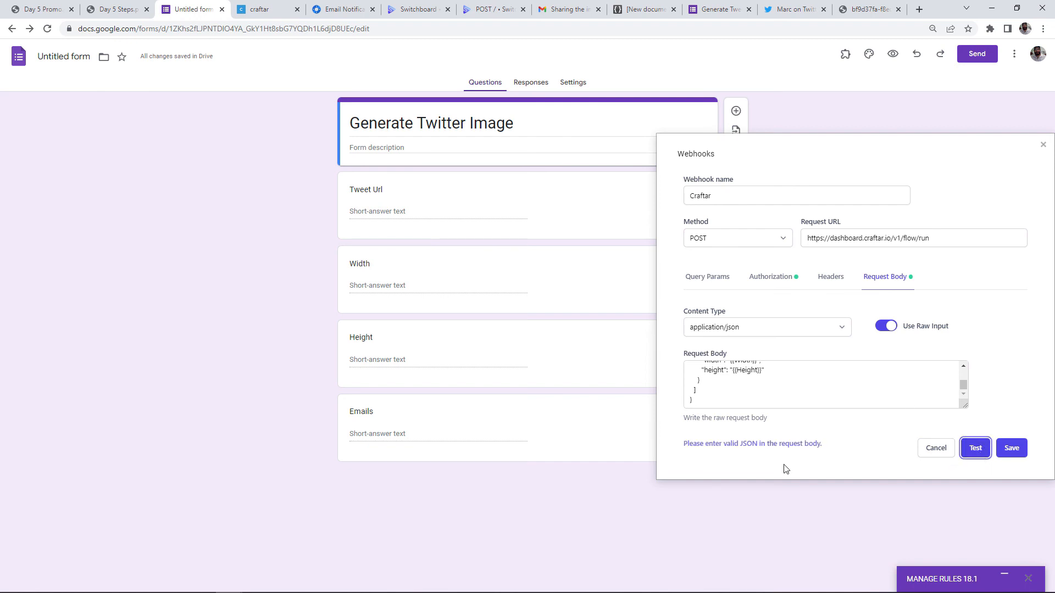
Cut the existing placeholder JSON out of the Craftar webhook's request body
scroll(798, 395, up, 5)
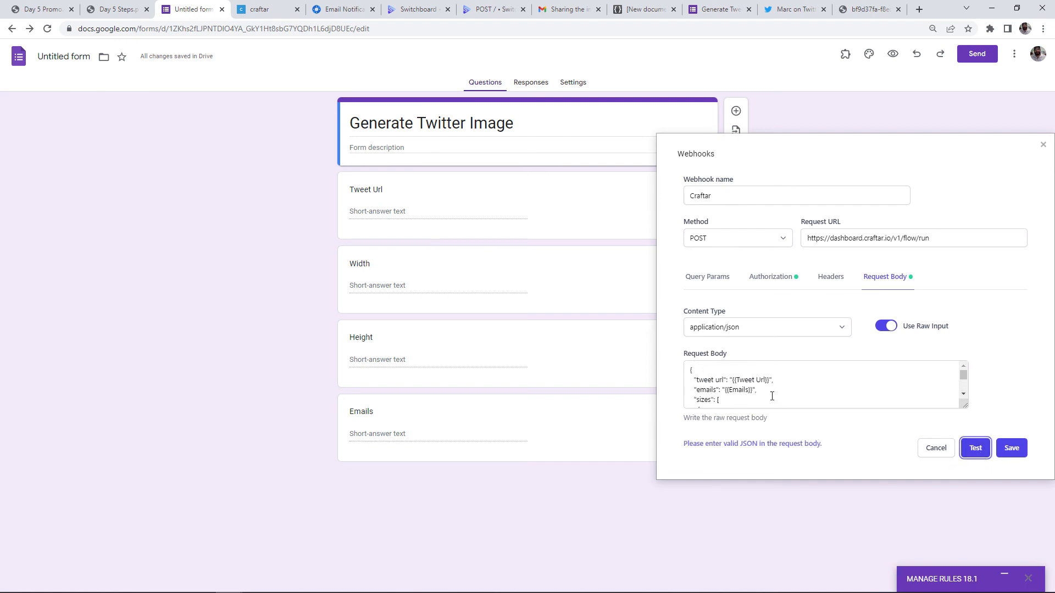
click(716, 366)
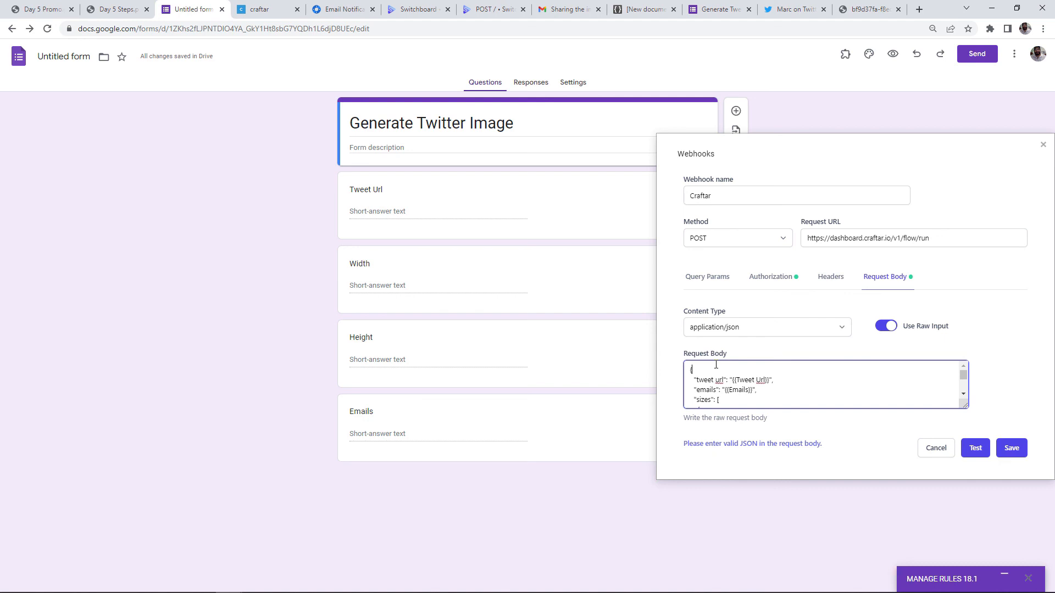
key(Down)
key(Down)
key(Down)
key(Down)
key(Down)
key(Down)
key(Down)
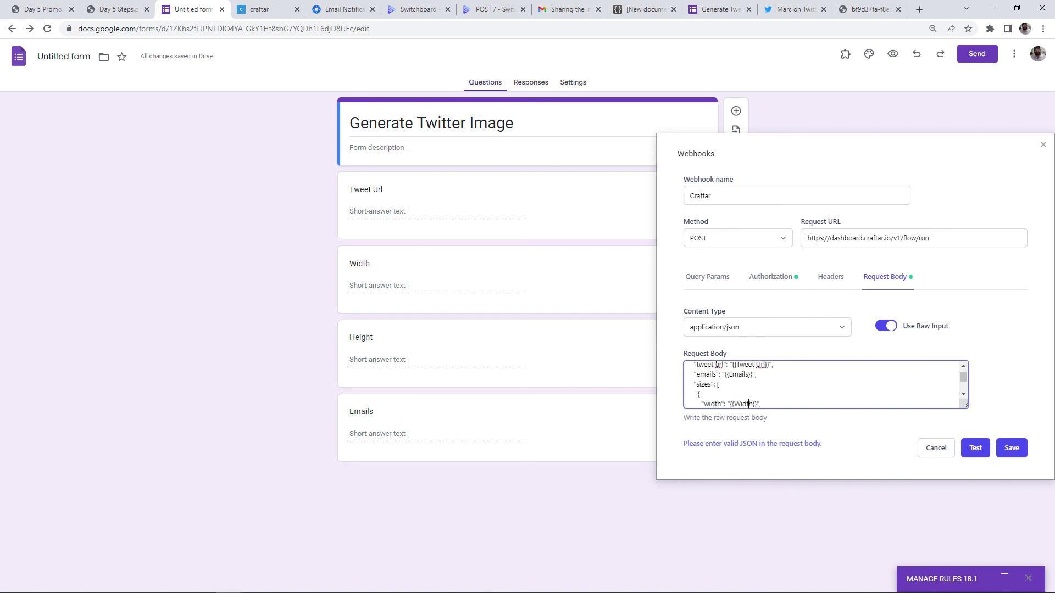
key(ctrl+a)
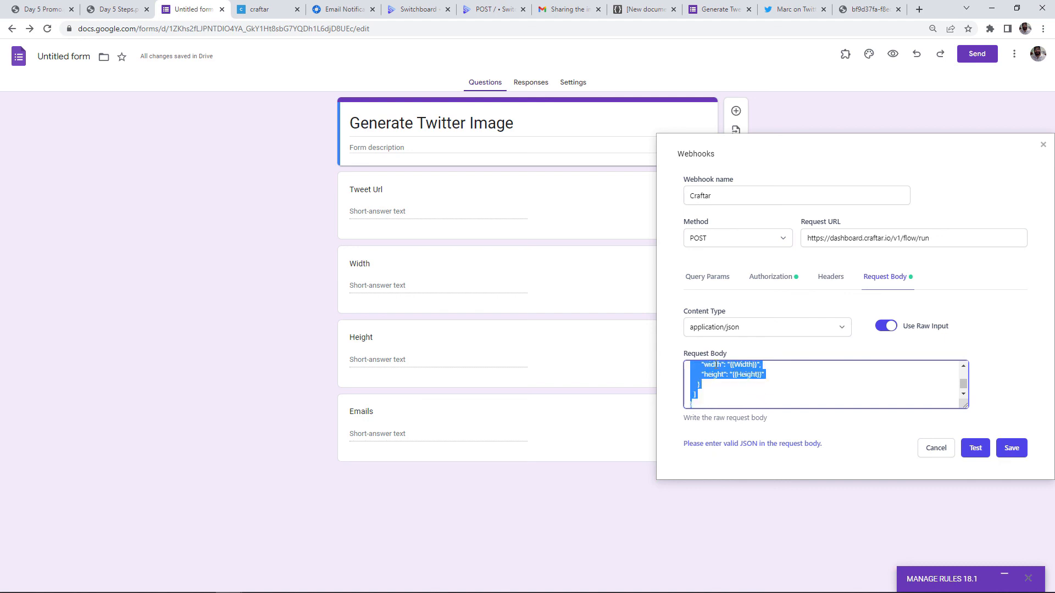
key(ctrl+x)
Check the placeholder JSON in JSON Editor Online, paste it back into the request body and test
click(621, 11)
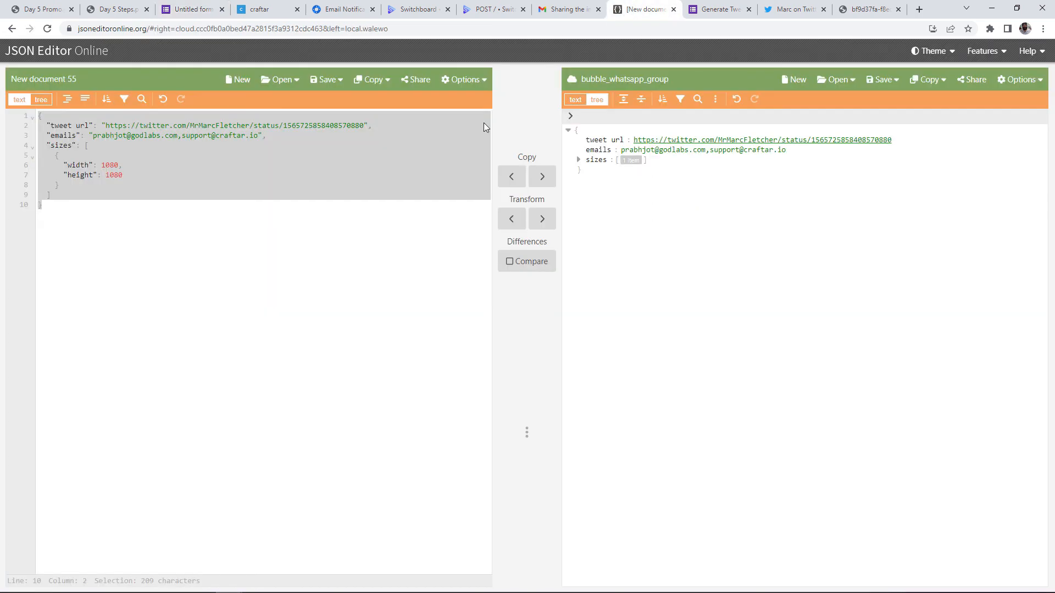
click(291, 227)
key(ctrl+a)
key(ctrl+v)
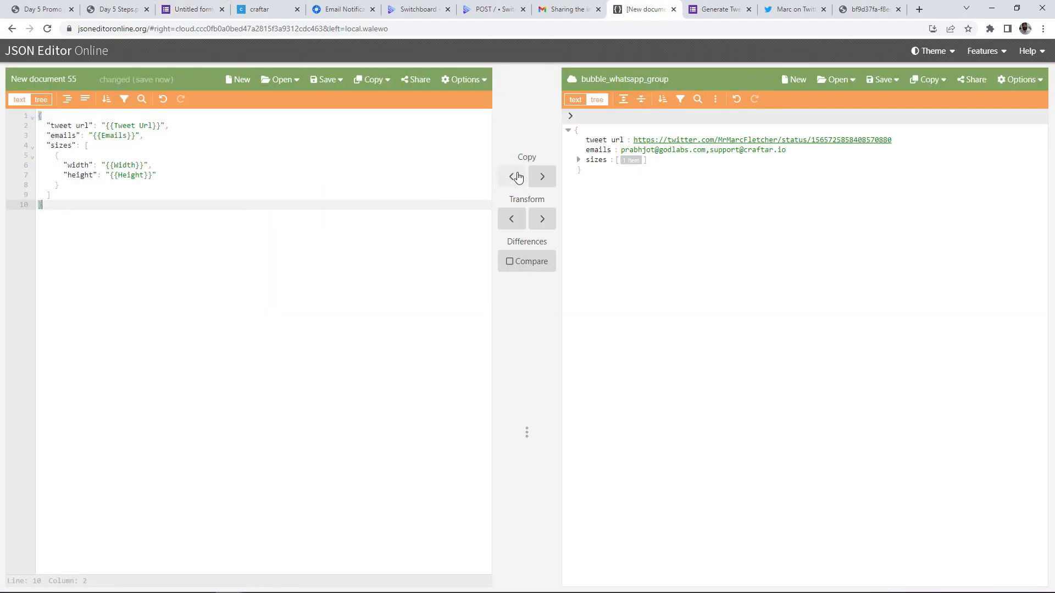
click(539, 177)
click(365, 187)
key(ctrl+a)
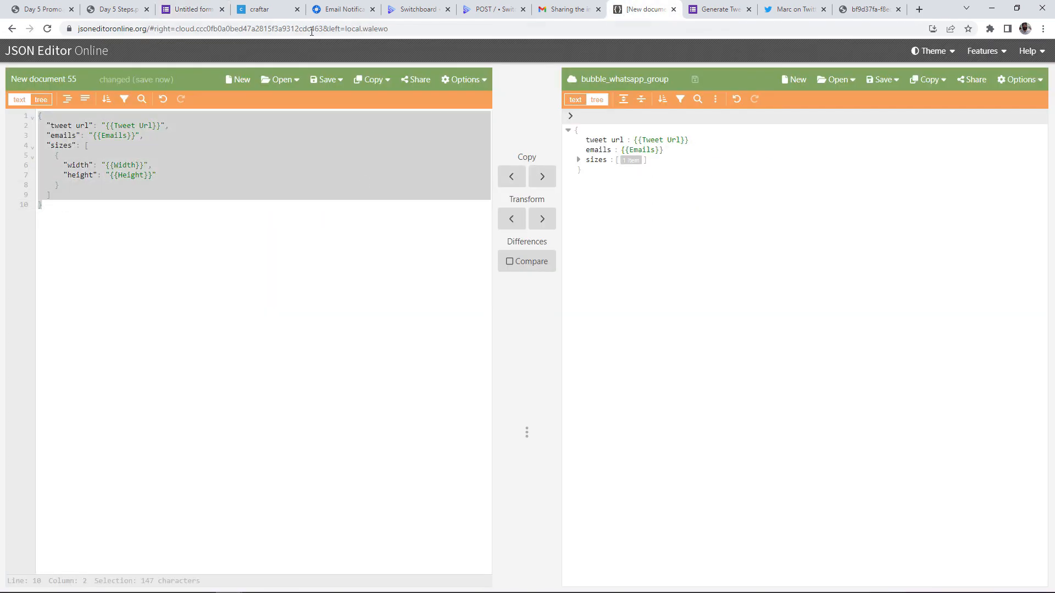
click(175, 7)
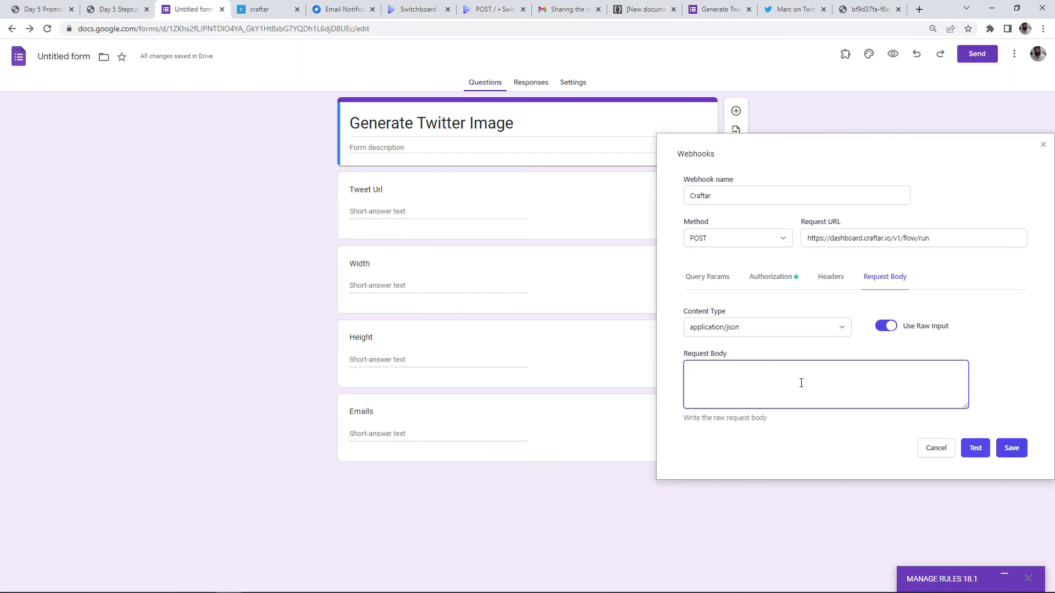
key(ctrl+v)
click(975, 447)
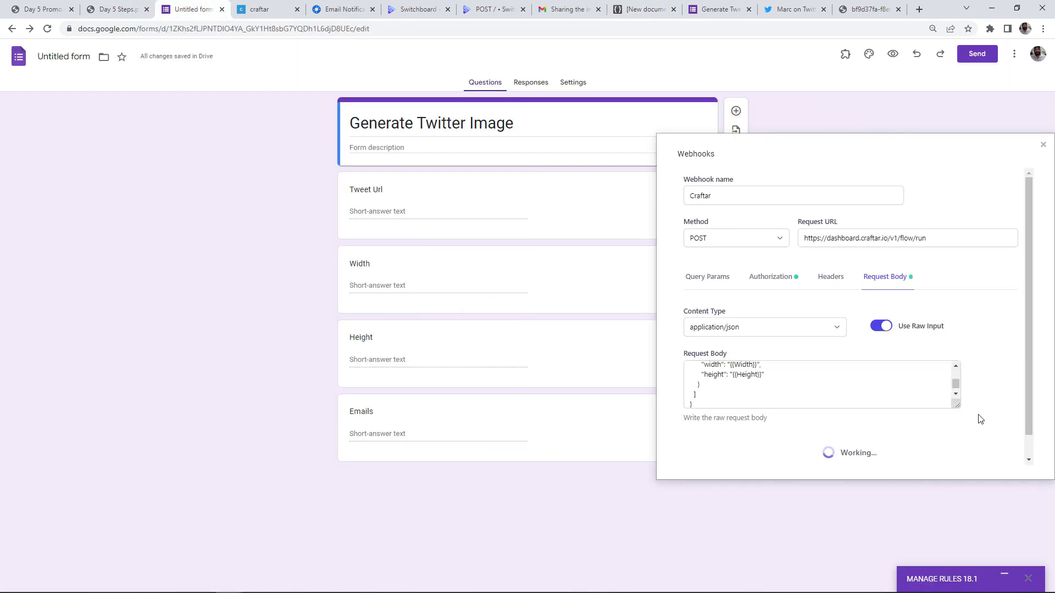
Save the Craftar webhook despite the 500 test error and close the webhooks panel
scroll(981, 420, down, 1)
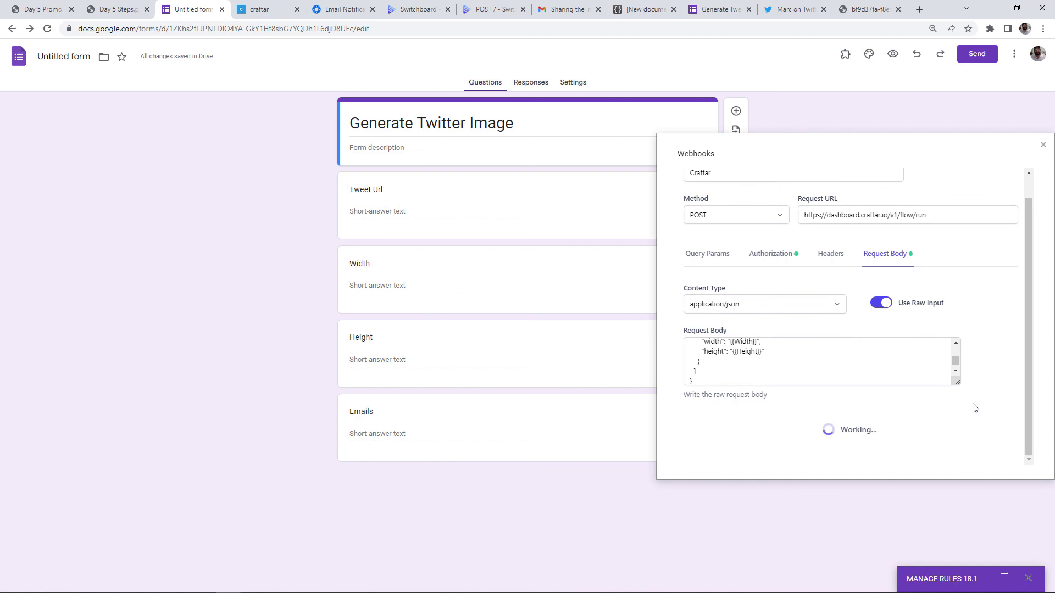
scroll(784, 437, down, 1)
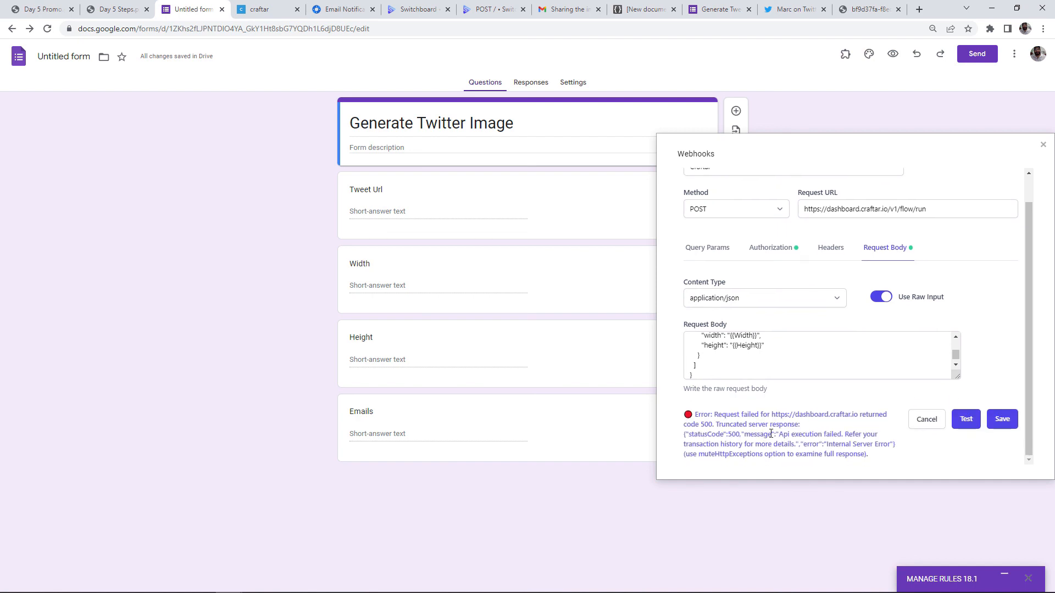
scroll(789, 371, up, 3)
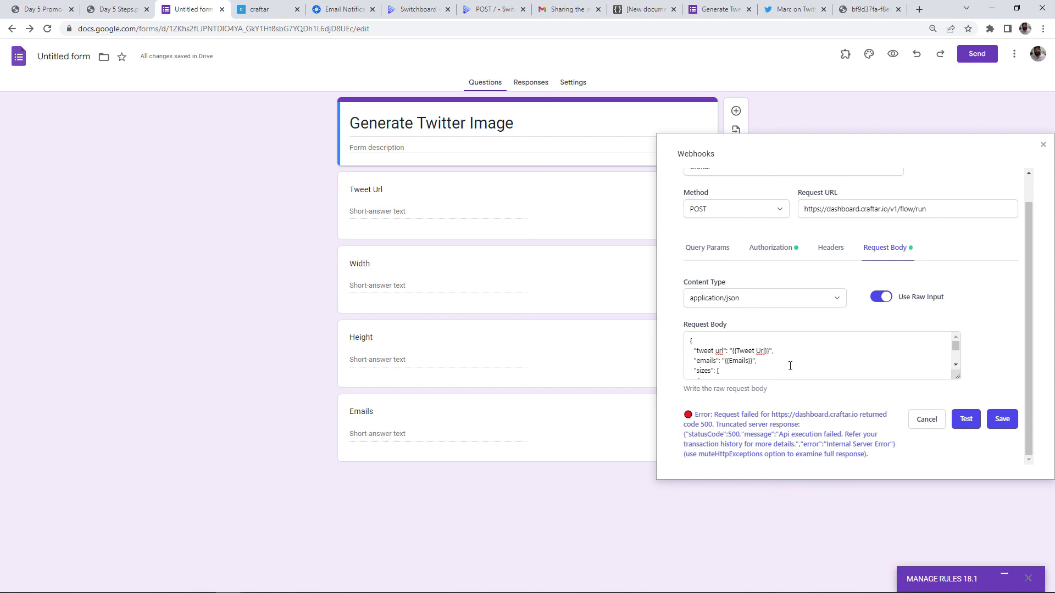
click(1006, 422)
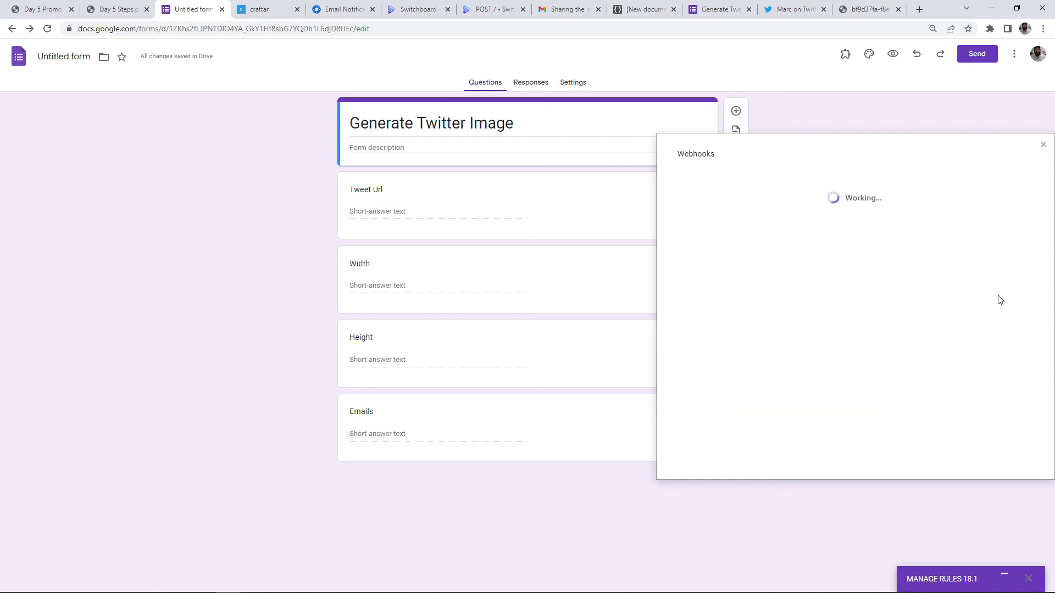
click(1043, 148)
Turn on Allow response editing in the form's Responses settings
click(587, 84)
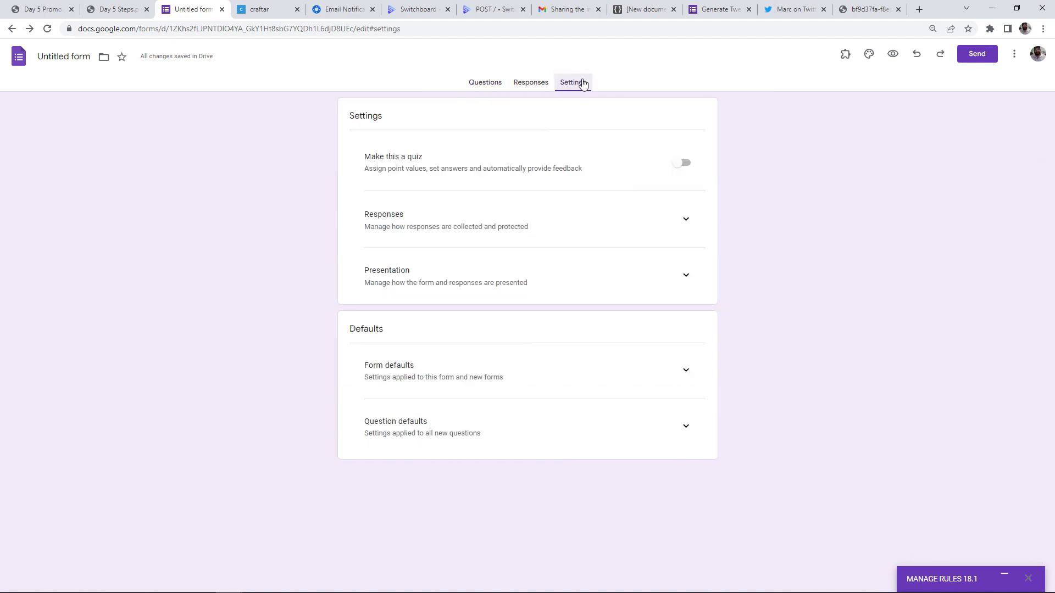
click(690, 235)
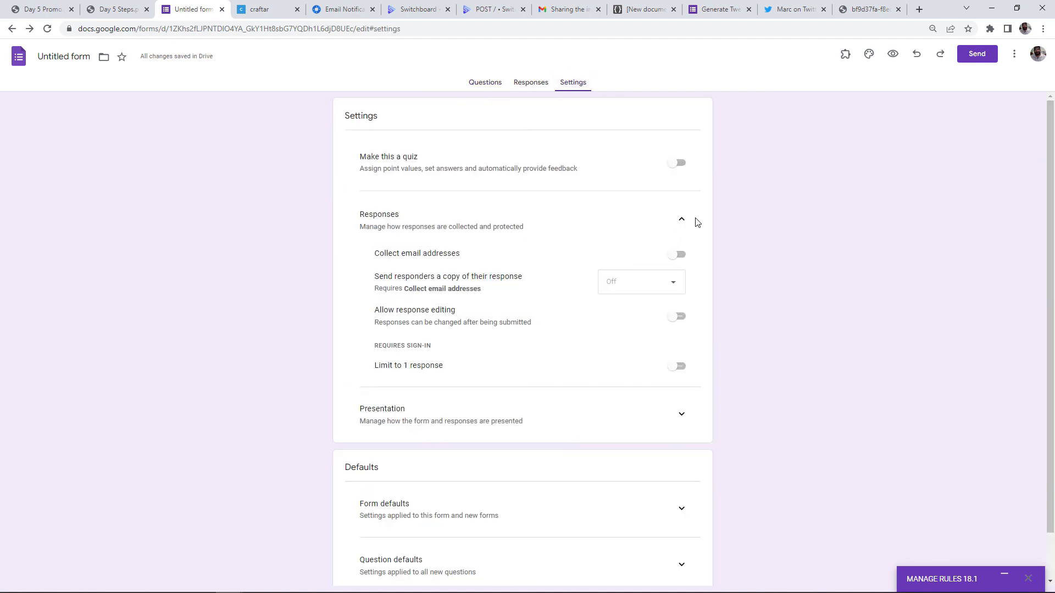
click(680, 318)
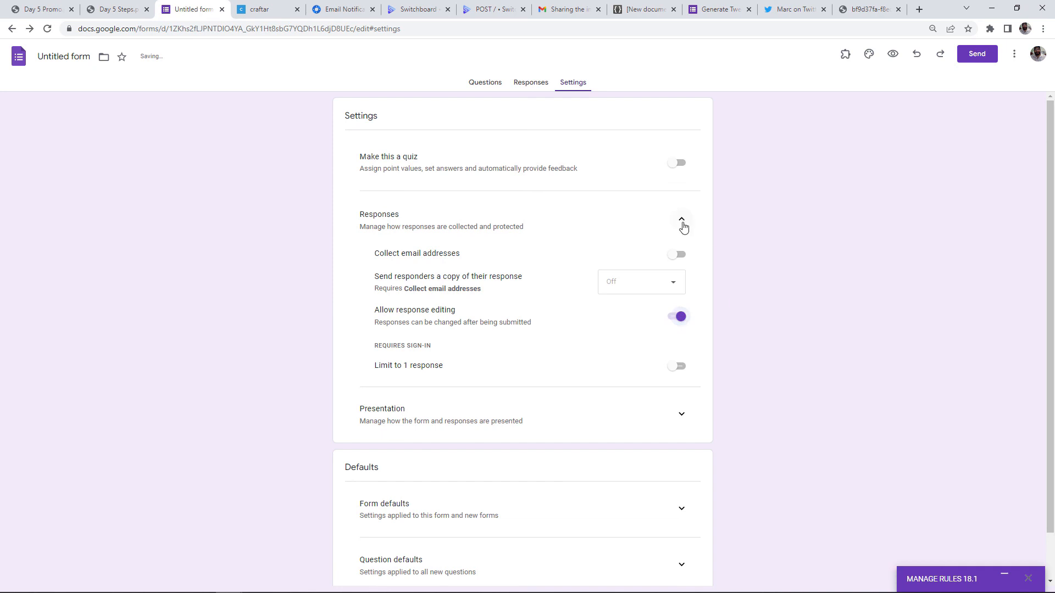
click(682, 222)
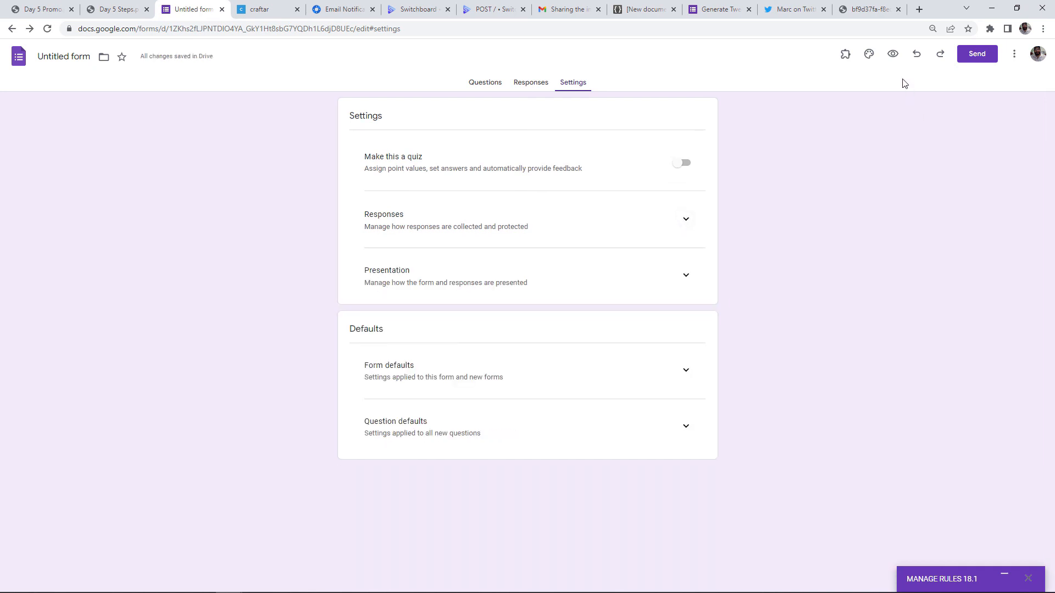
Copy the form's shortened share link and open a new browser tab for it
click(978, 54)
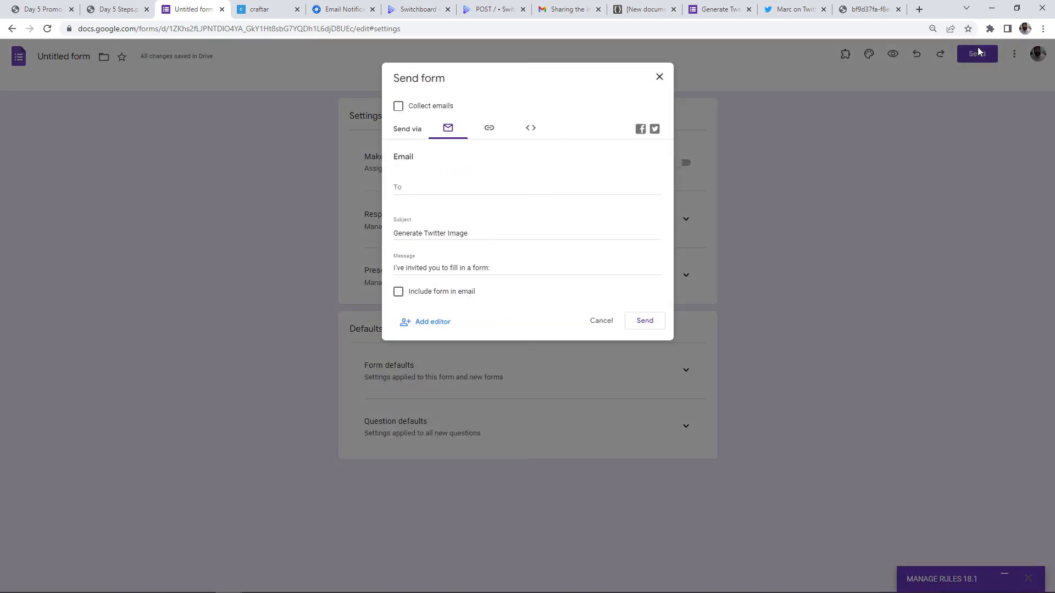
click(489, 128)
click(399, 192)
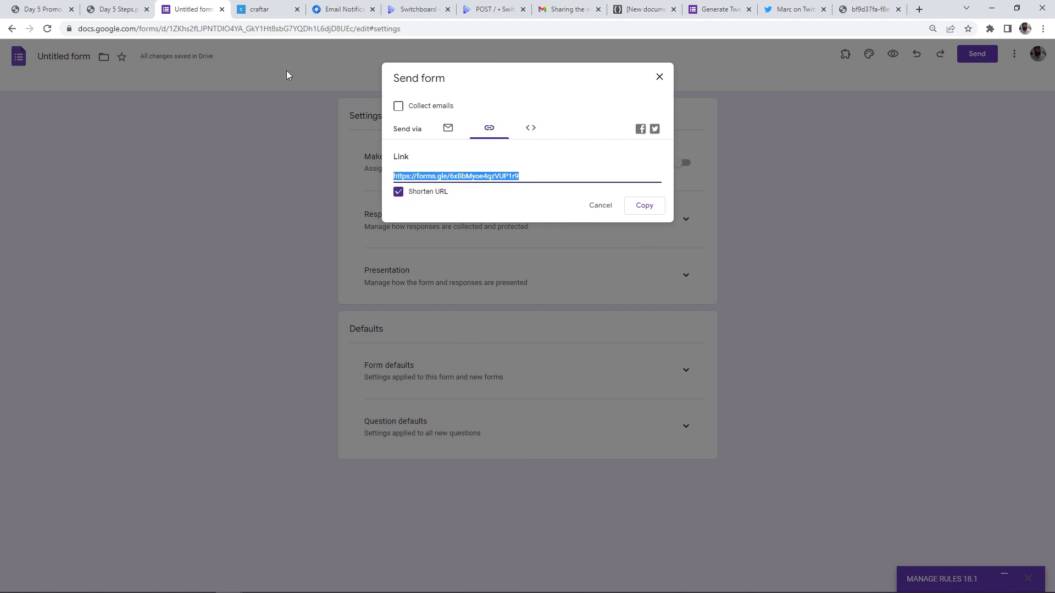
click(919, 9)
Load the shortened form link and move the live form tab to fourth position
key(ctrl+v)
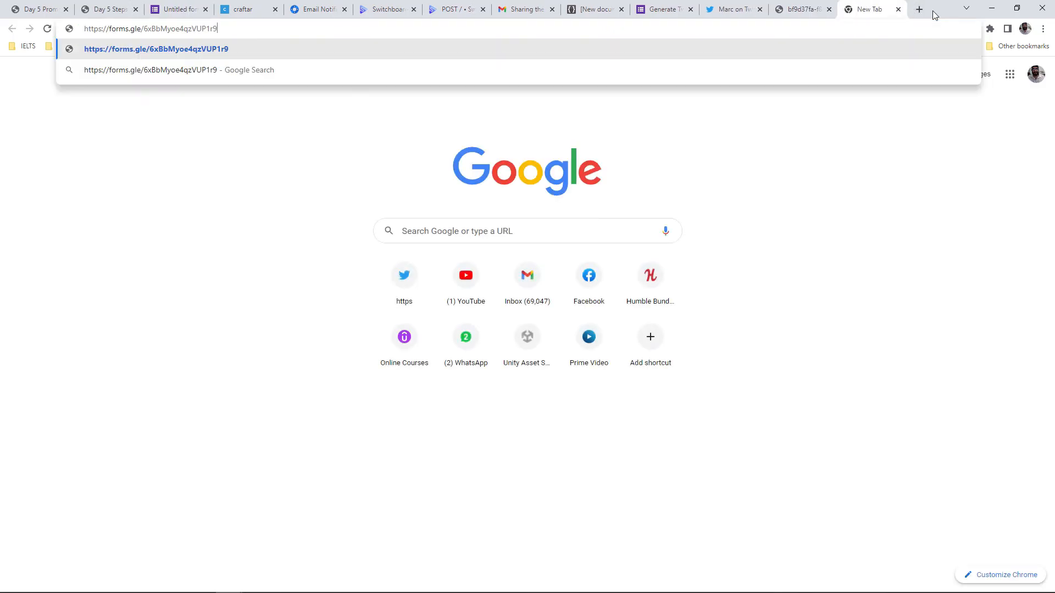
key(Return)
drag(874, 9, 270, 11)
Copy the tweet's web address and paste it into the form's Tweet Url answer
click(442, 170)
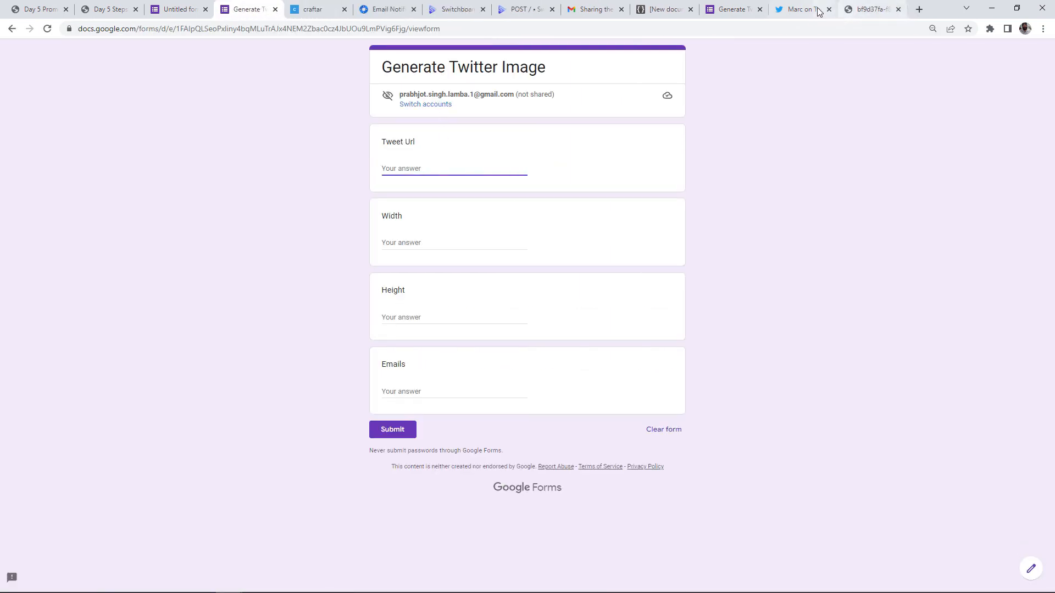
click(803, 9)
click(773, 33)
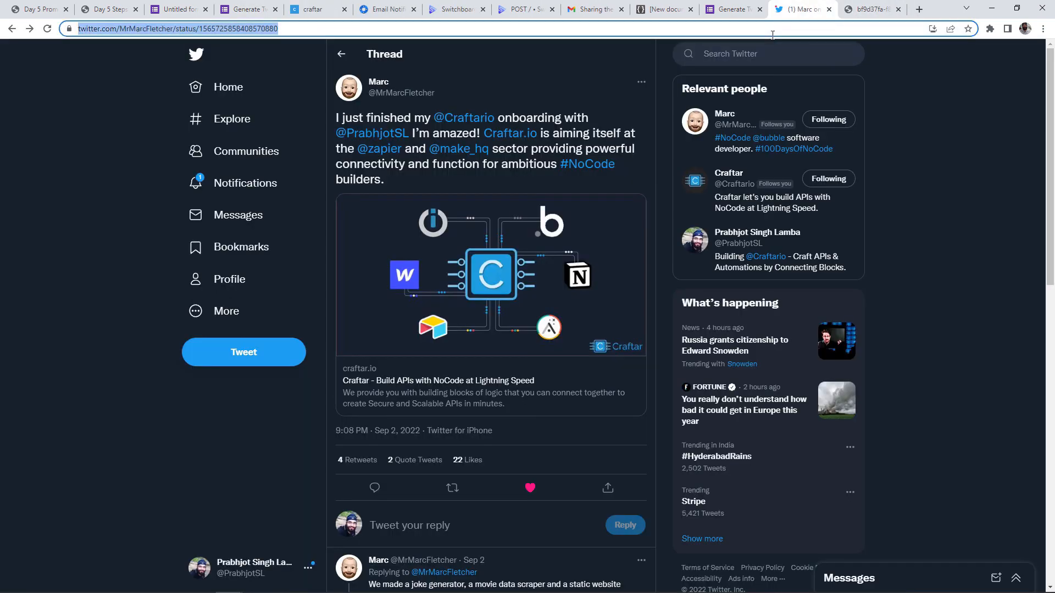
click(312, 9)
click(250, 6)
key(ctrl+v)
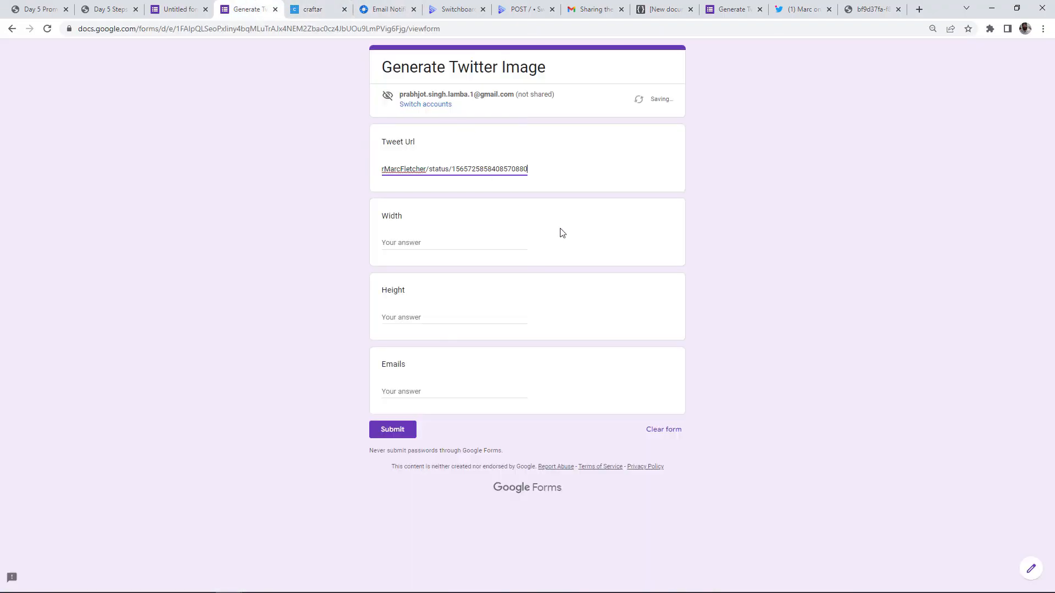
Enter Width 1080, Height 1080 and a recipient e-mail address, then submit the form
click(474, 243)
text(1080)
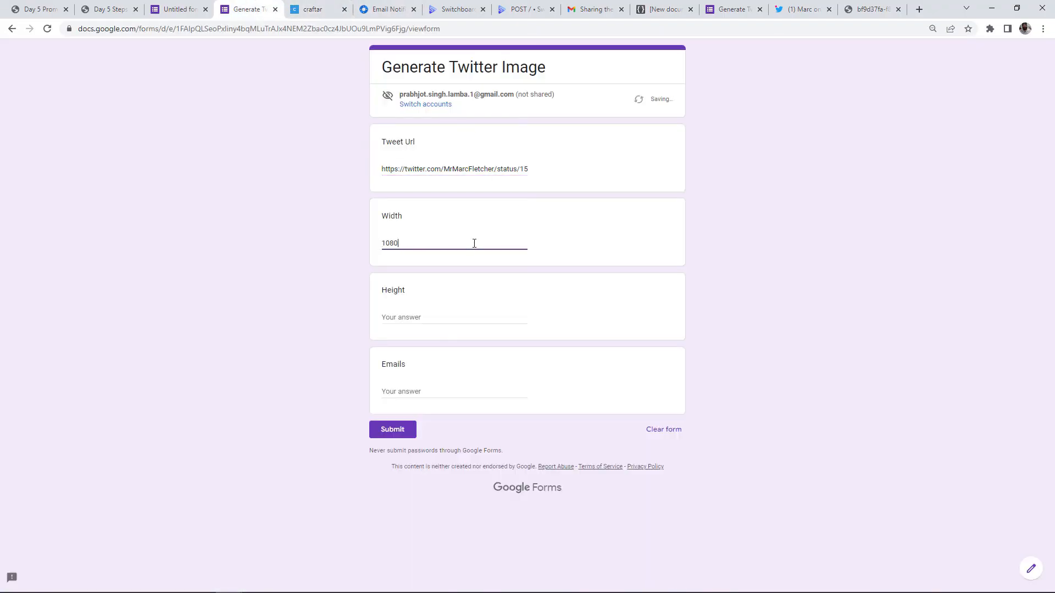
click(431, 317)
text(1080)
click(439, 392)
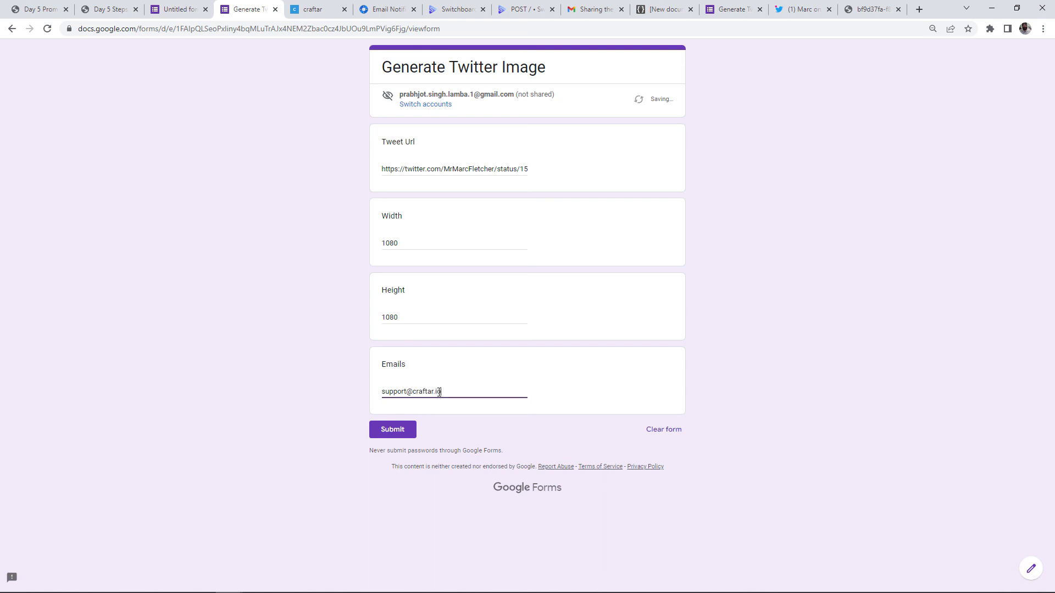
click(392, 431)
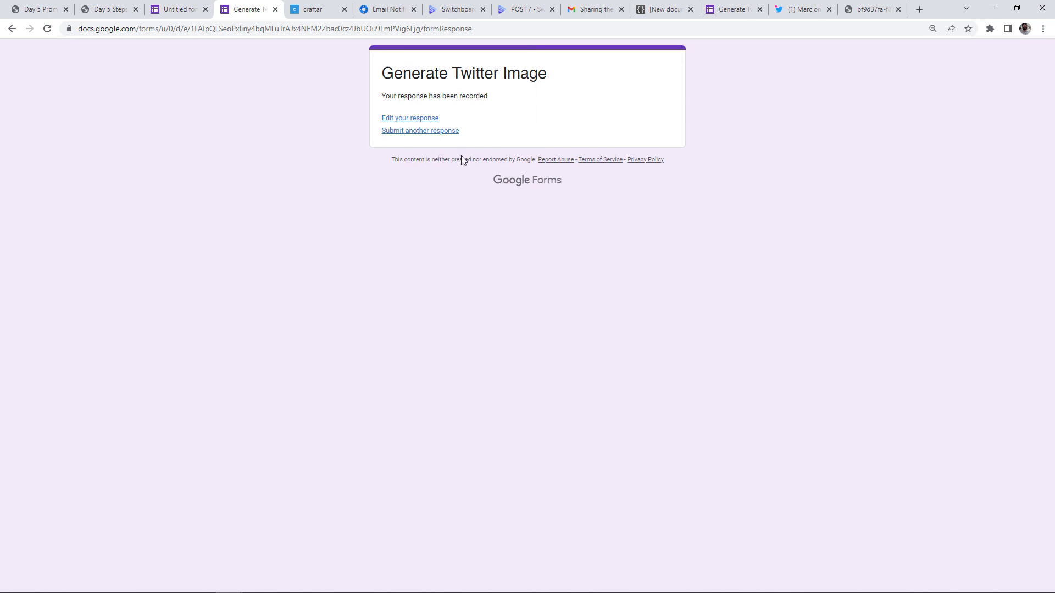
Open the newest Craftar 'Sharing the images you requested' email and preview the 1080×1080 tweet image
click(595, 12)
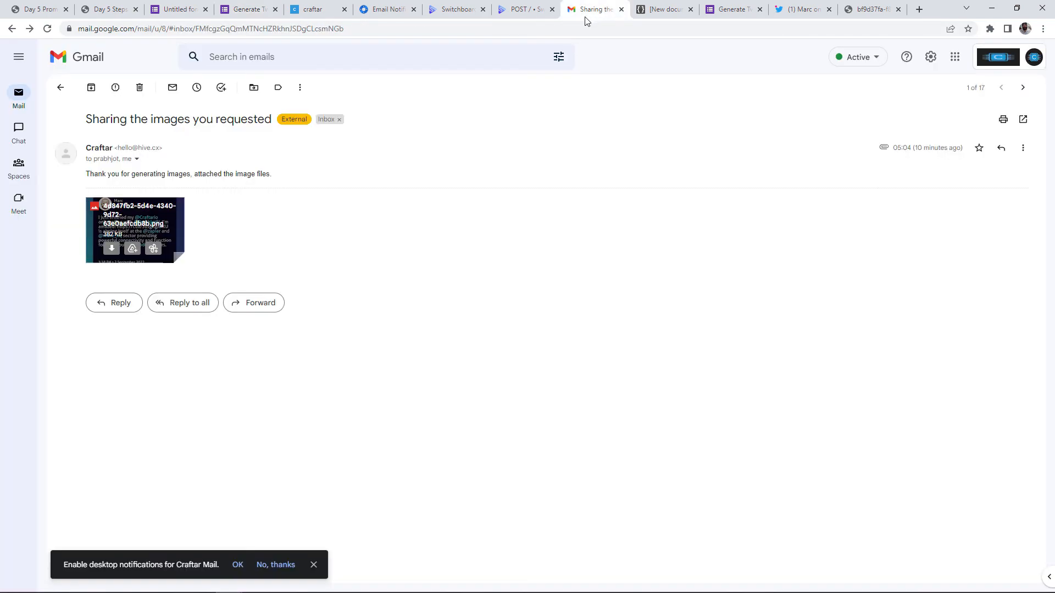
click(26, 97)
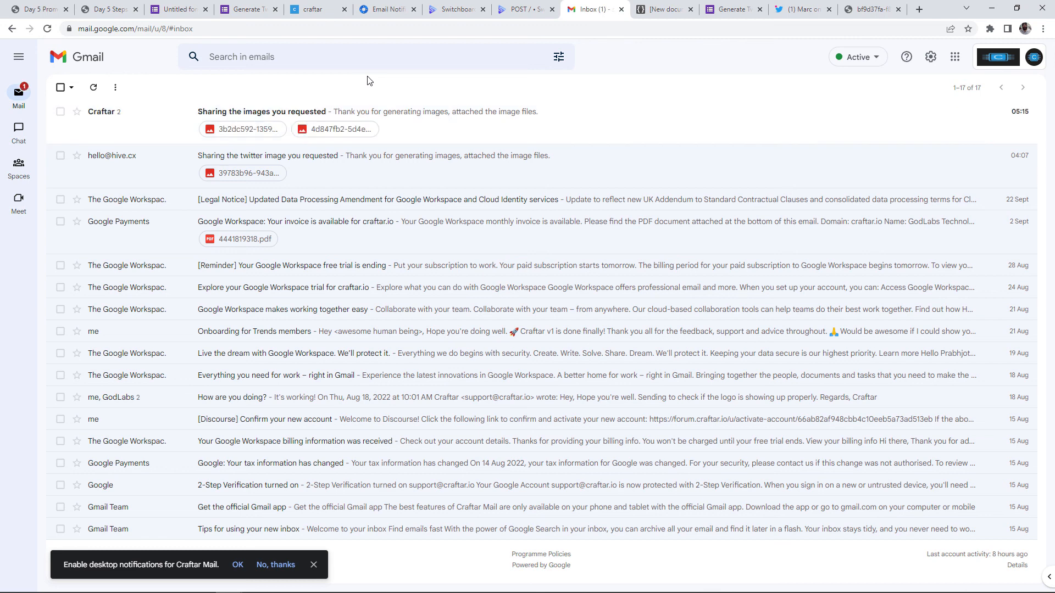
click(357, 117)
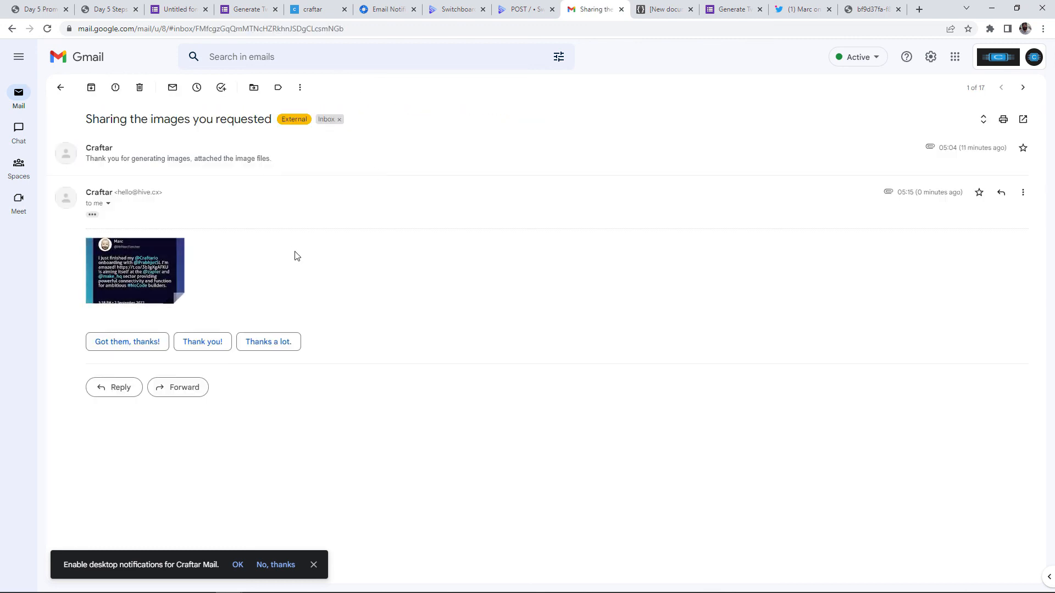
click(156, 270)
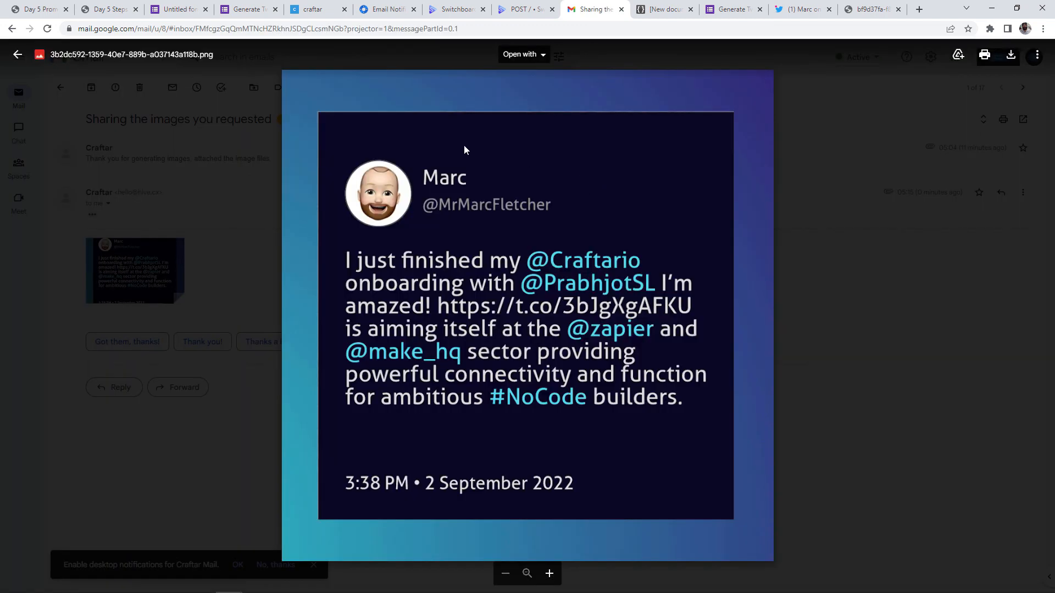
click(246, 200)
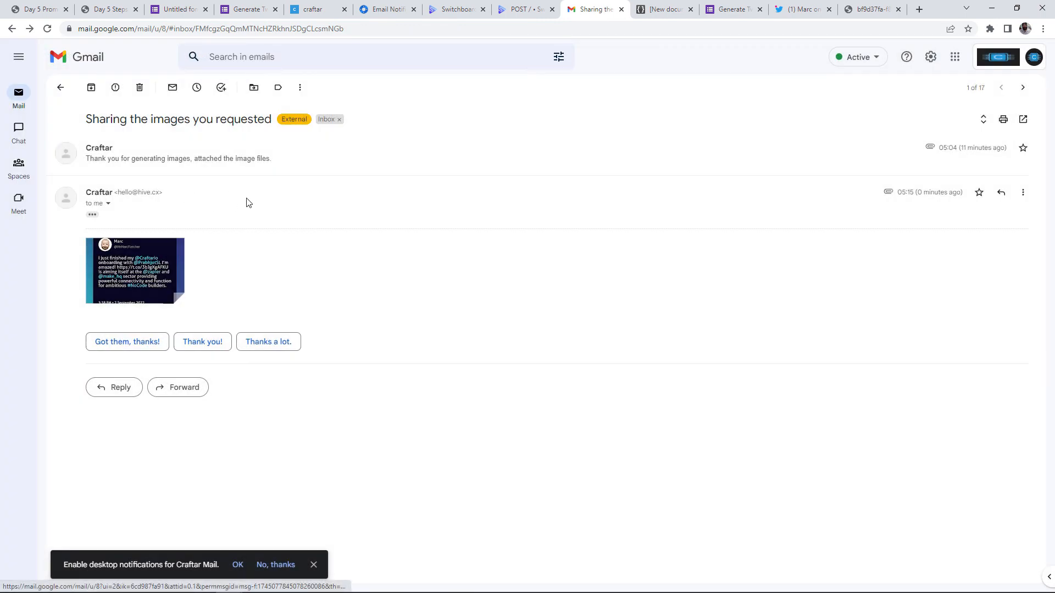